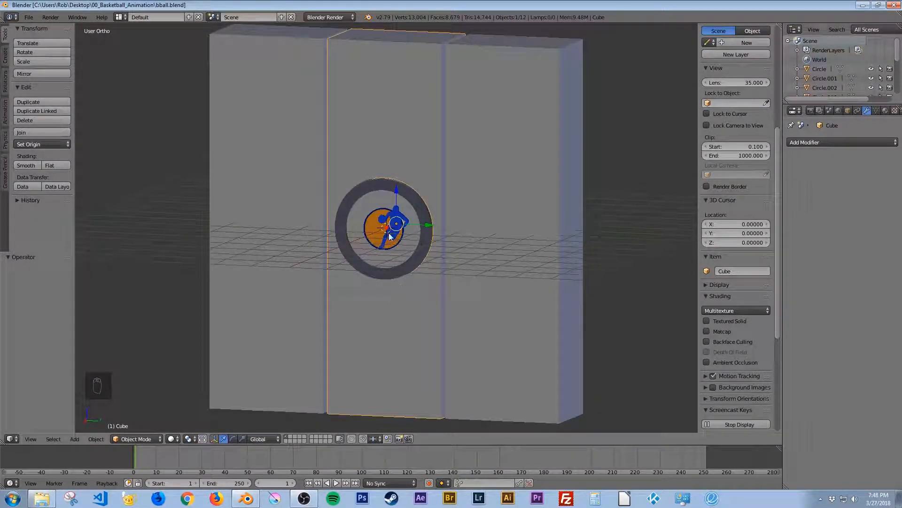
Step: Switch the render engine to Cycles Render and add a Sun lamp to the scene
click(336, 16)
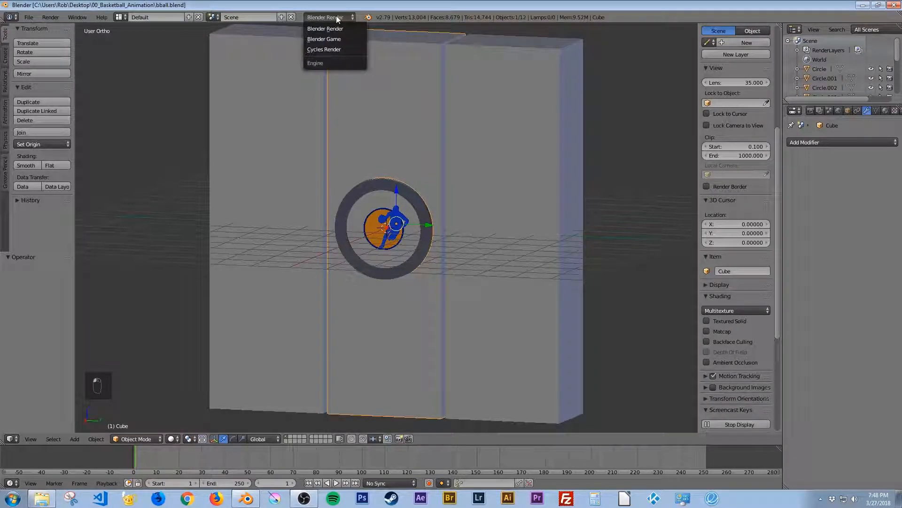
click(332, 49)
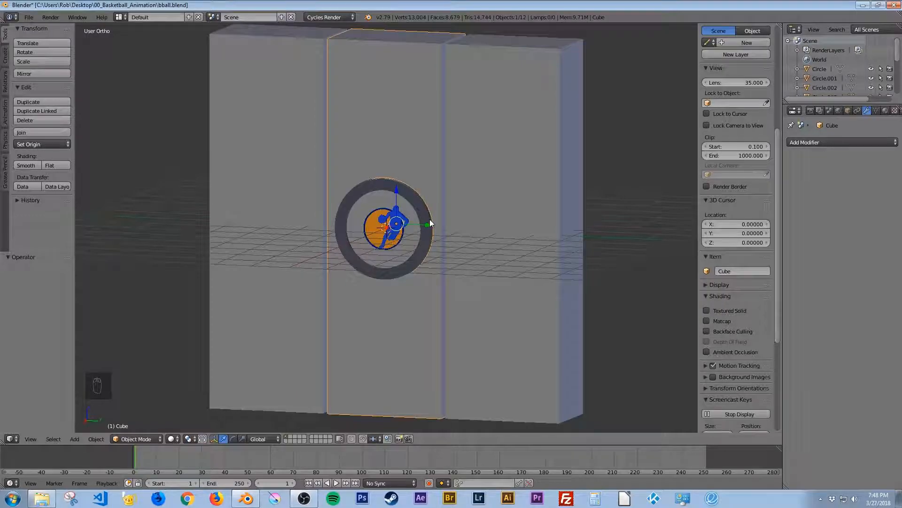
key(shift+a)
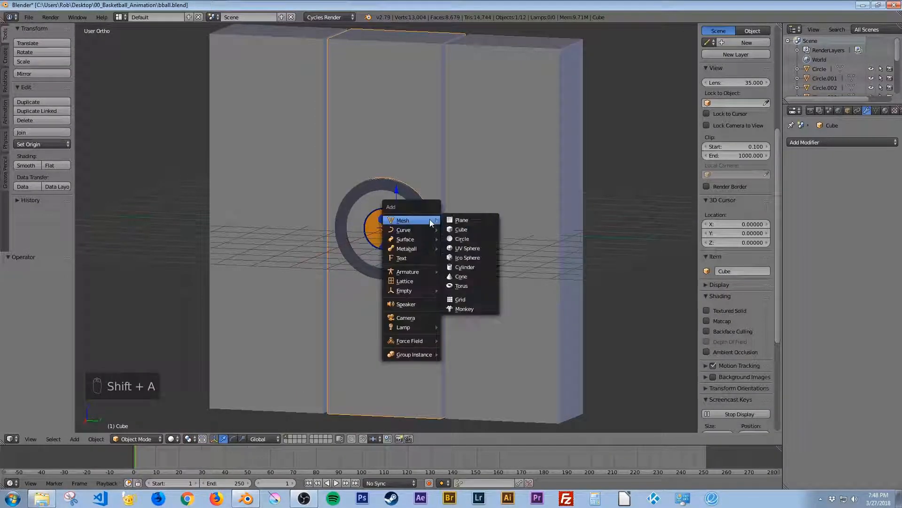
mouse_move(424, 326)
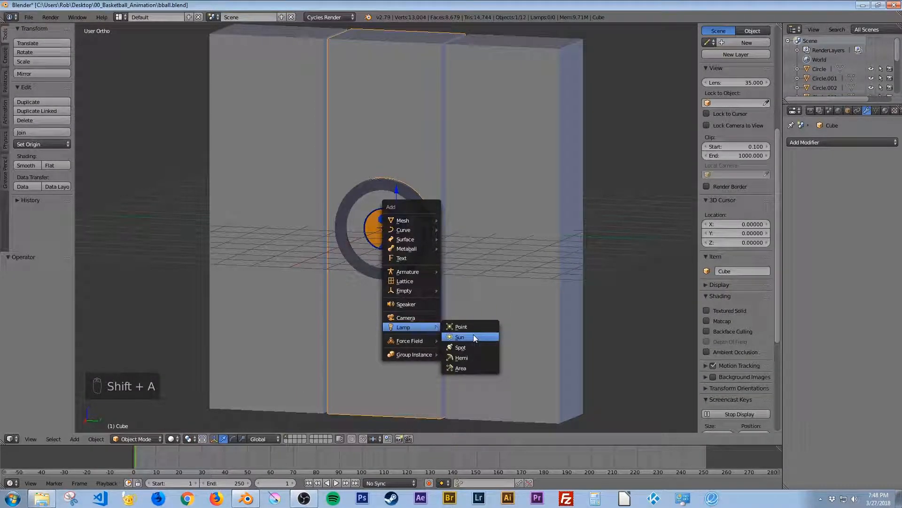
click(473, 335)
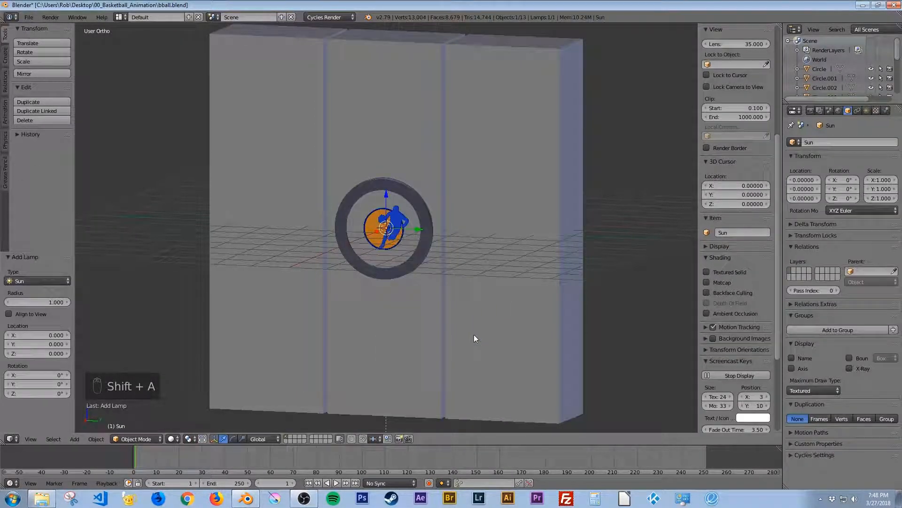
Step: Set the sun lamp's emission strength to 5
click(866, 111)
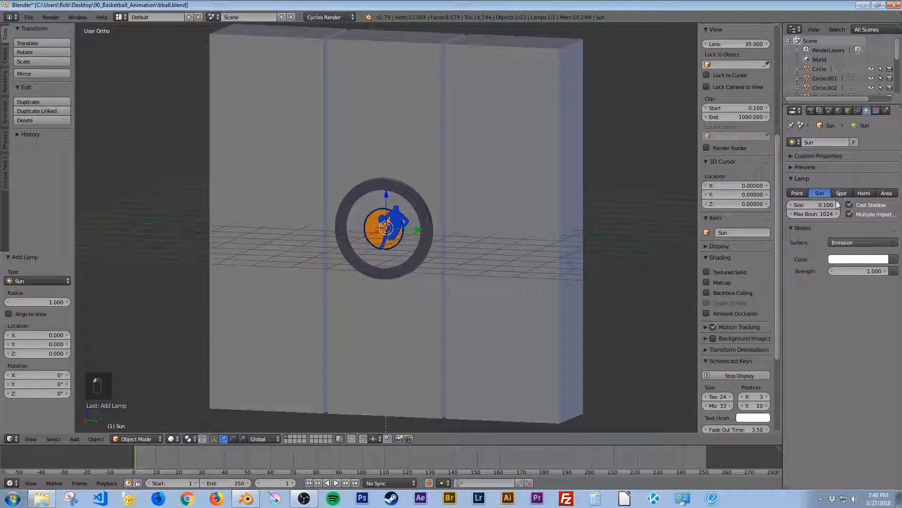
click(855, 271)
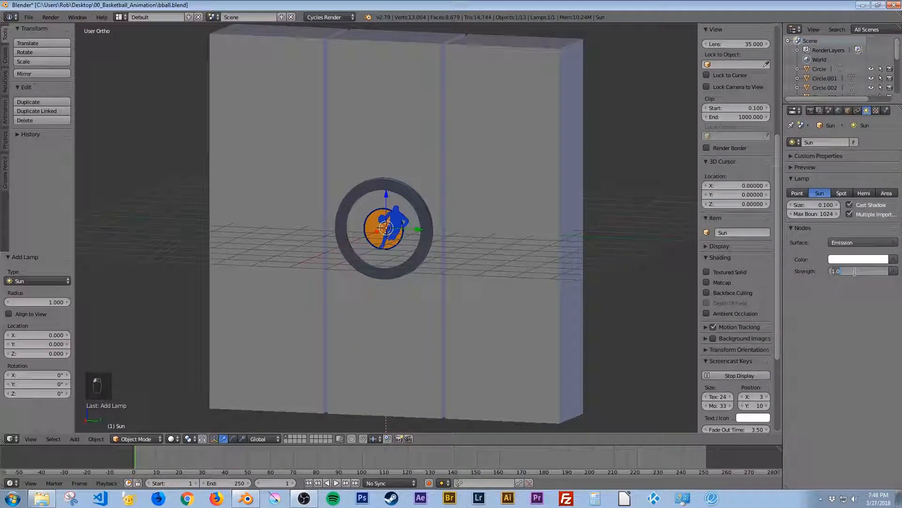
text(5)
key(Return)
Step: Move the sun about 1.9 units along X in front of the panels and rotate it about 84° in the front view
key(KP_7)
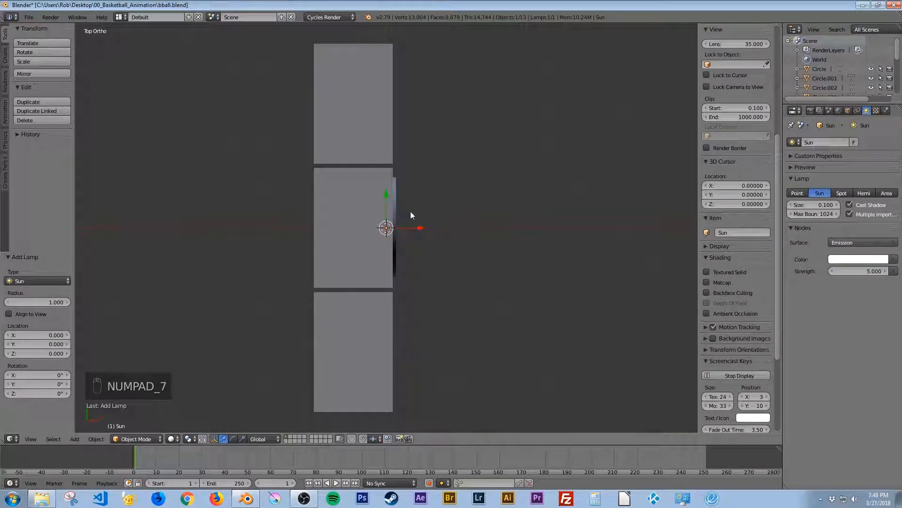
drag(408, 227, 483, 226)
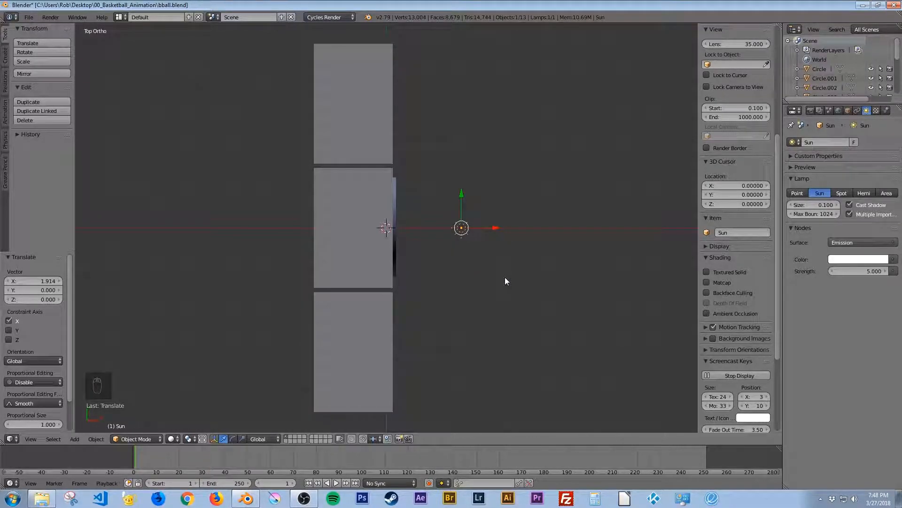
key(KP_1)
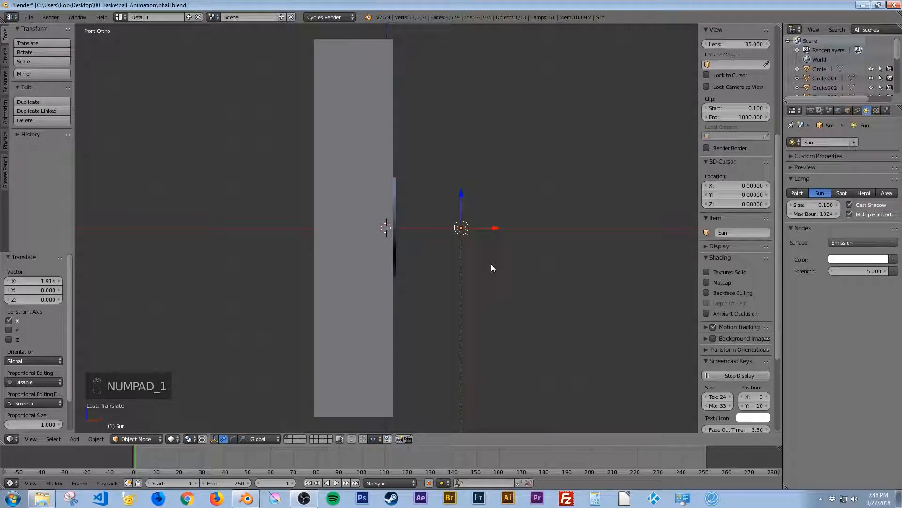
key(r)
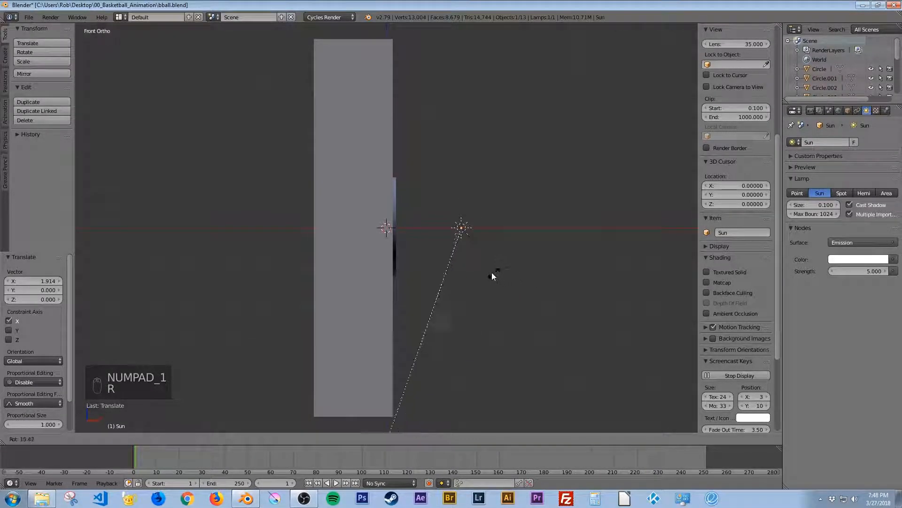
click(442, 265)
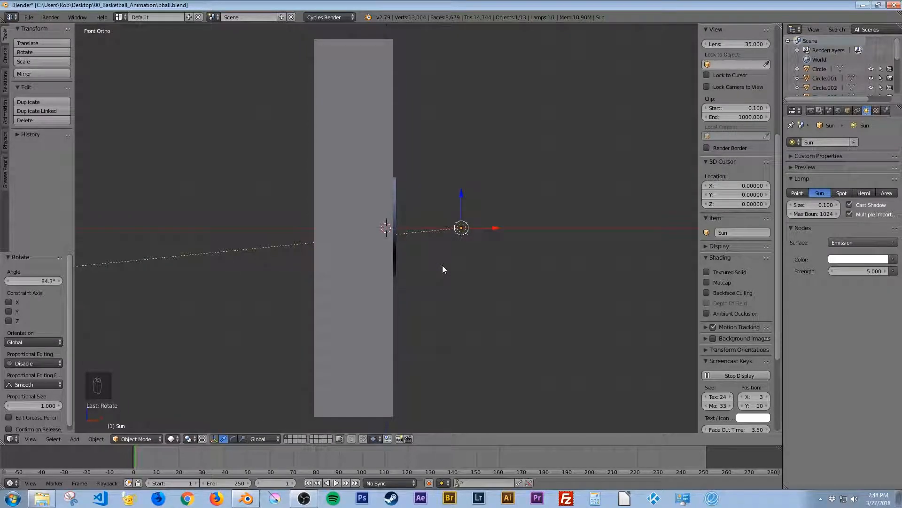
Step: Rotate the sun about 17° in the top view so that it shines on the panels at an angle
key(KP_7)
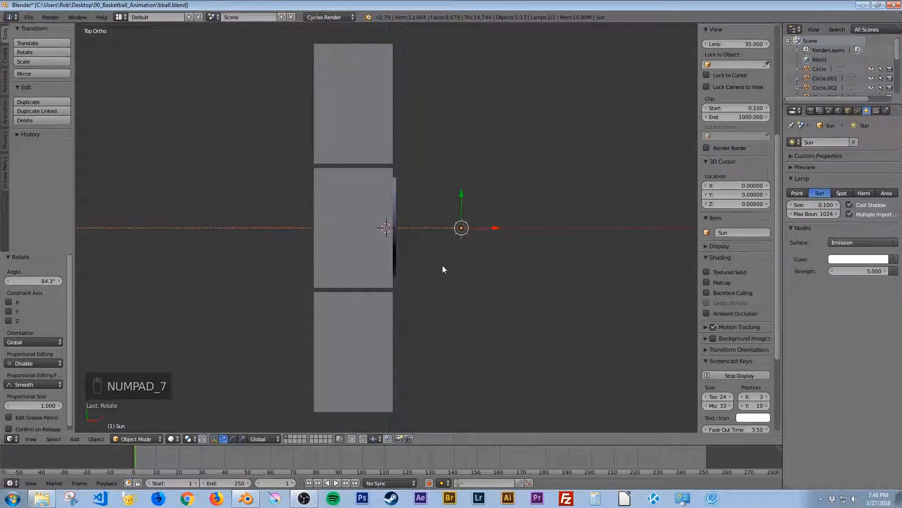
key(KP_1)
key(KP_3)
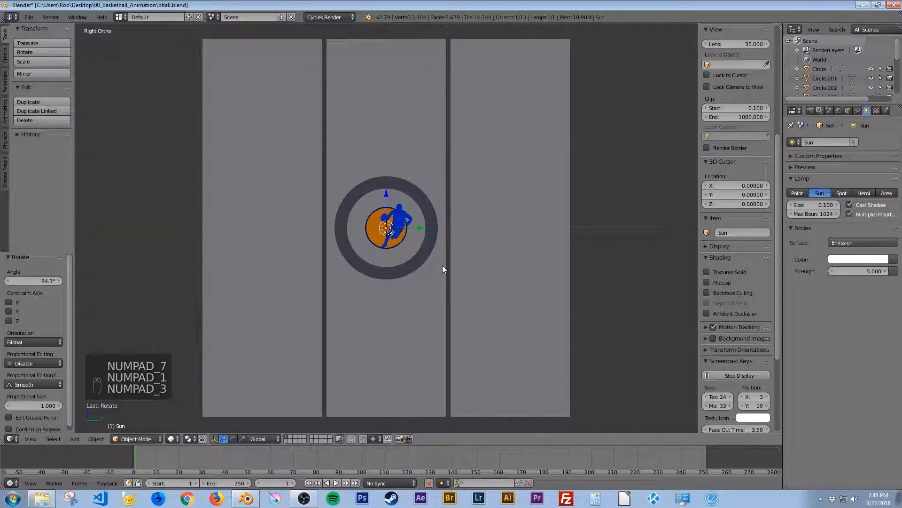
key(KP_7)
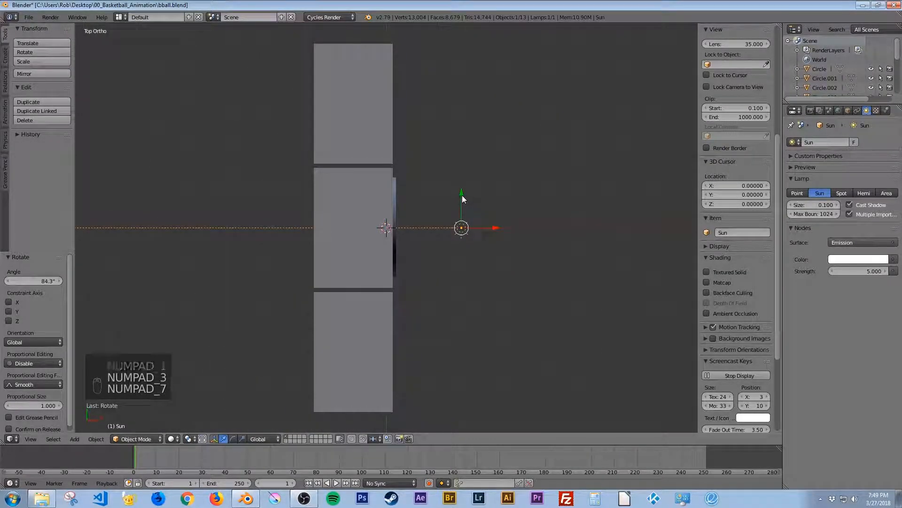
key(r)
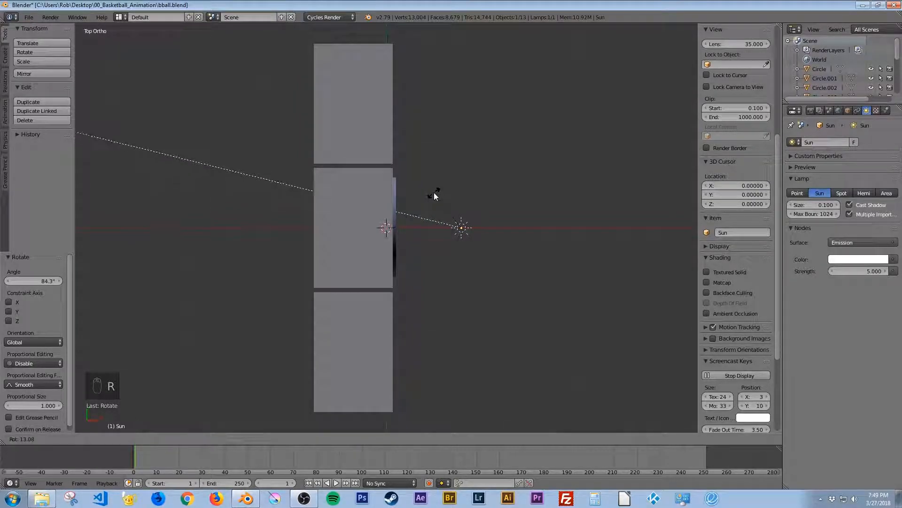
click(437, 193)
Step: Check how the sun lights the panels and logo in a rendered viewport preview, then return to solid shading
middle_drag(480, 288, 354, 207)
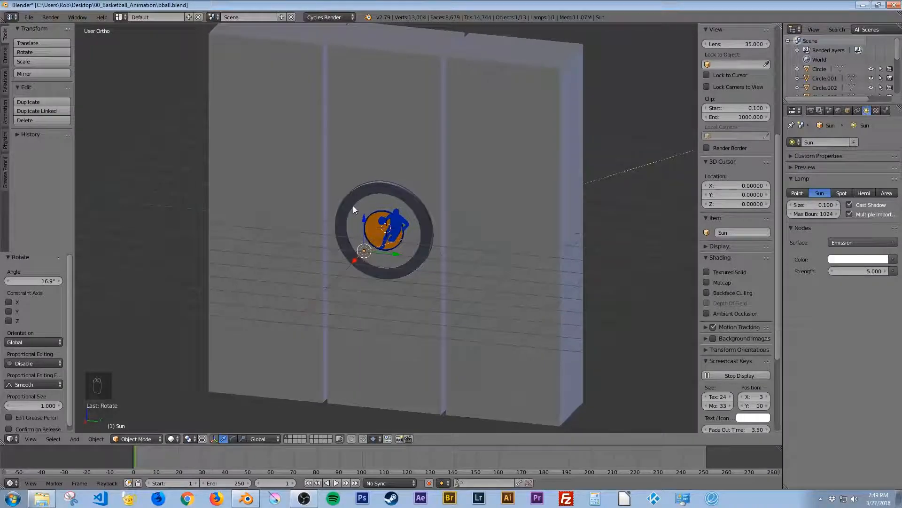
key(shift+z)
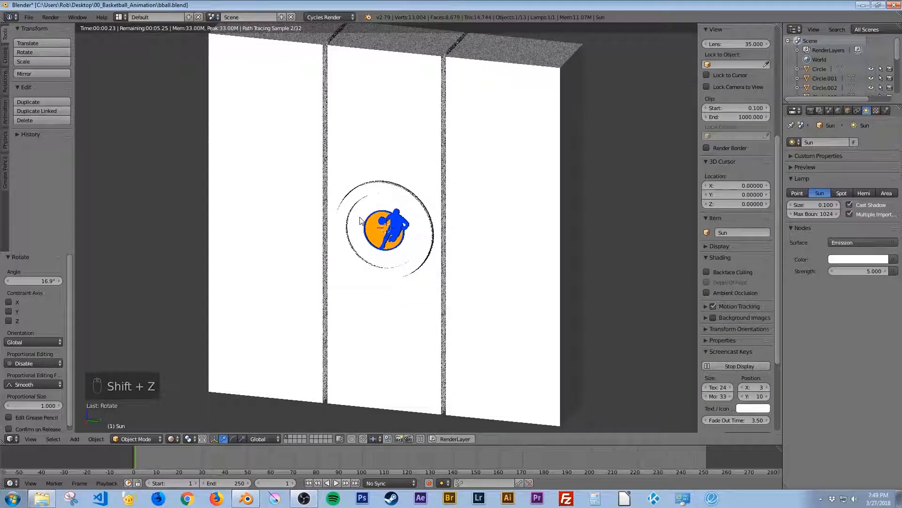
middle_drag(446, 270, 445, 266)
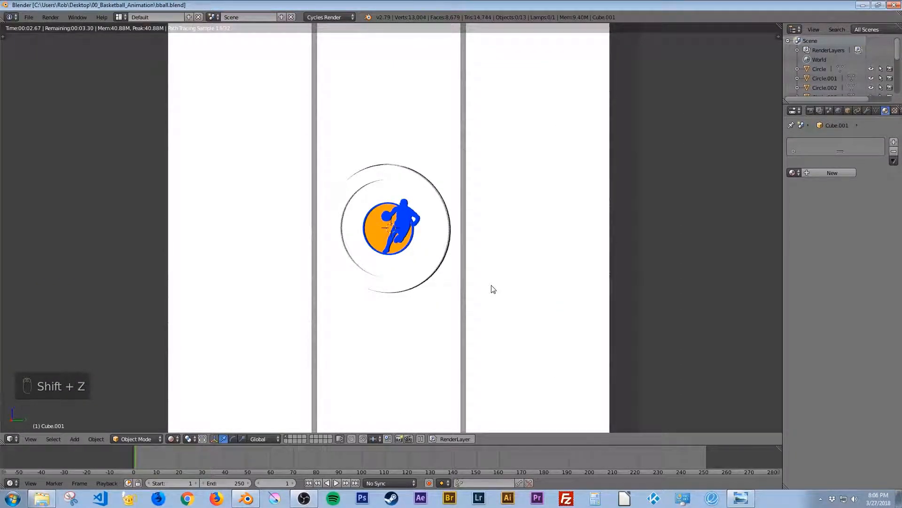
key(shift+z)
Step: Apply the scale of each of the three tall panel cubes
right_click(229, 162)
scroll(228, 160, down, 2)
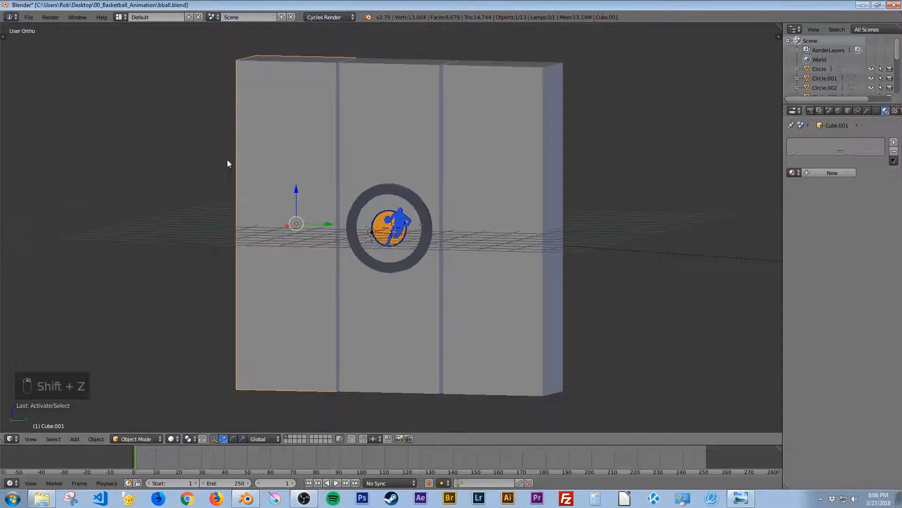
key(ctrl+a)
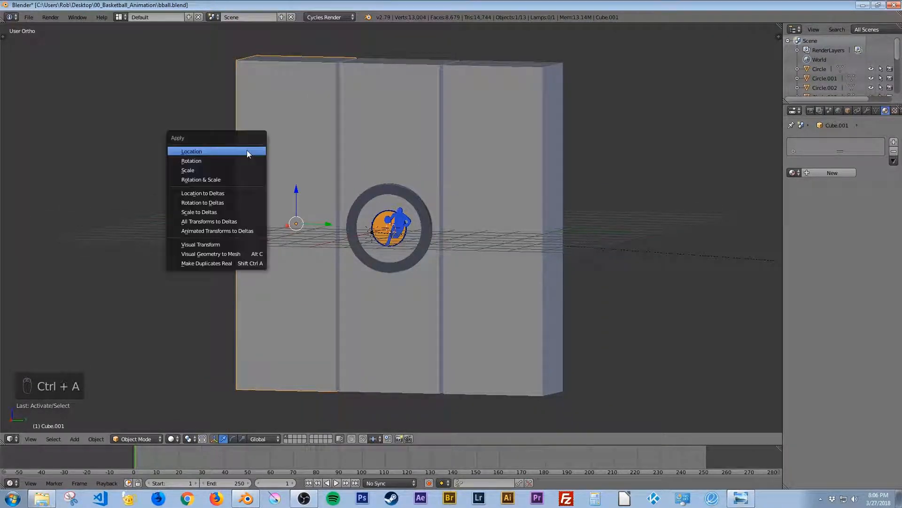
click(199, 170)
right_click(380, 139)
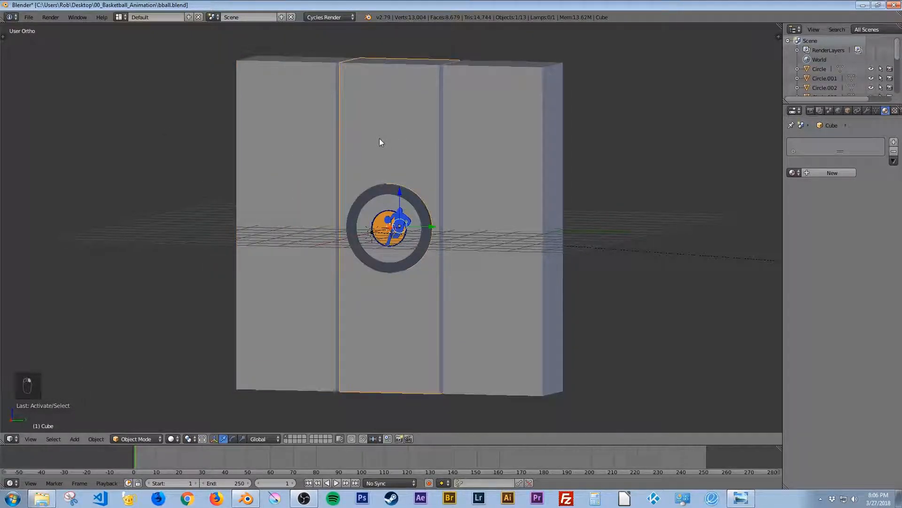
key(ctrl+a)
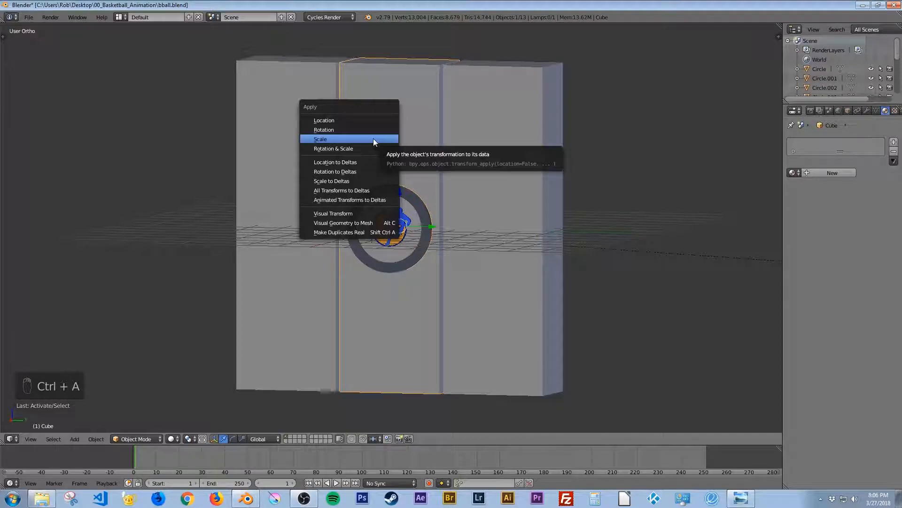
click(372, 139)
right_click(503, 134)
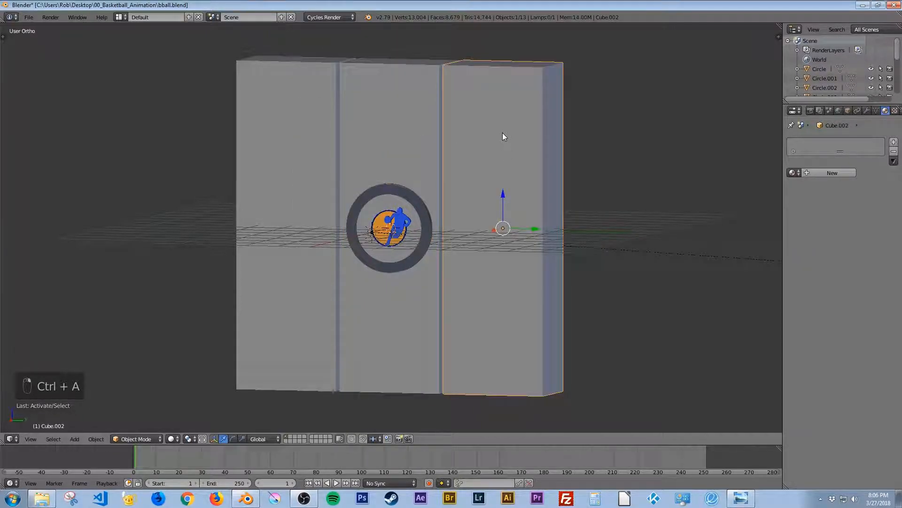
key(ctrl+a)
click(498, 134)
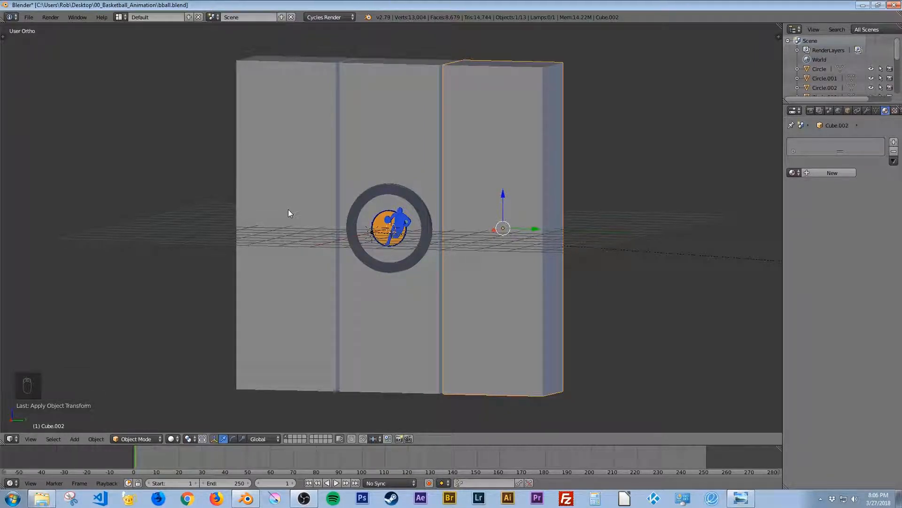
Step: Give the left panel cube a new material with Principled BSDF as its surface shader
right_click(292, 149)
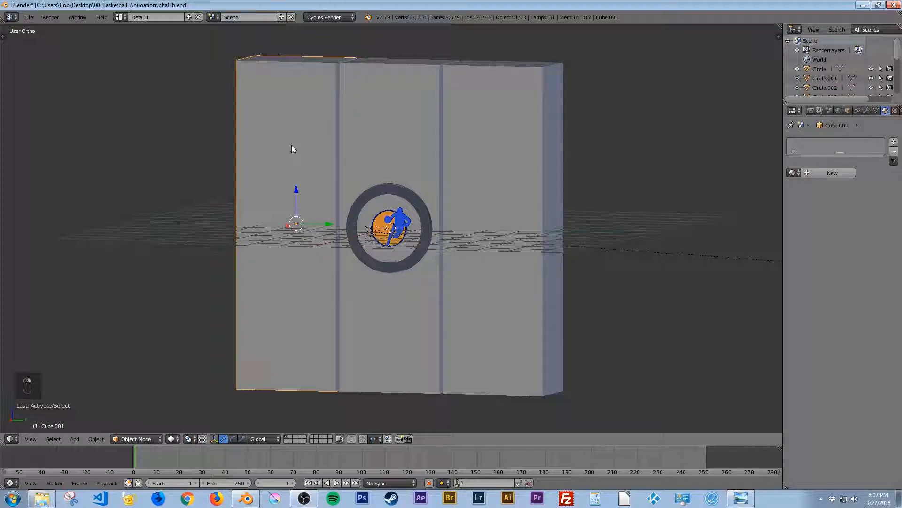
shift+middle_drag(361, 196, 282, 194)
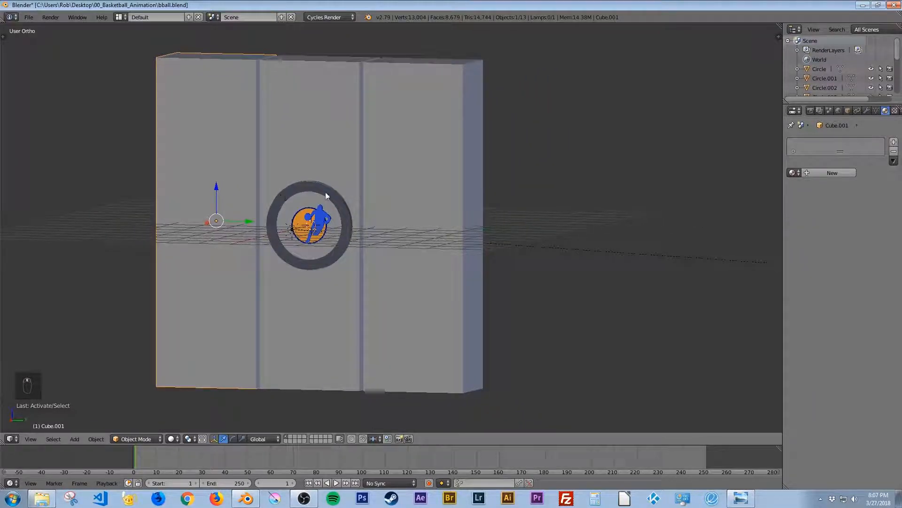
click(836, 171)
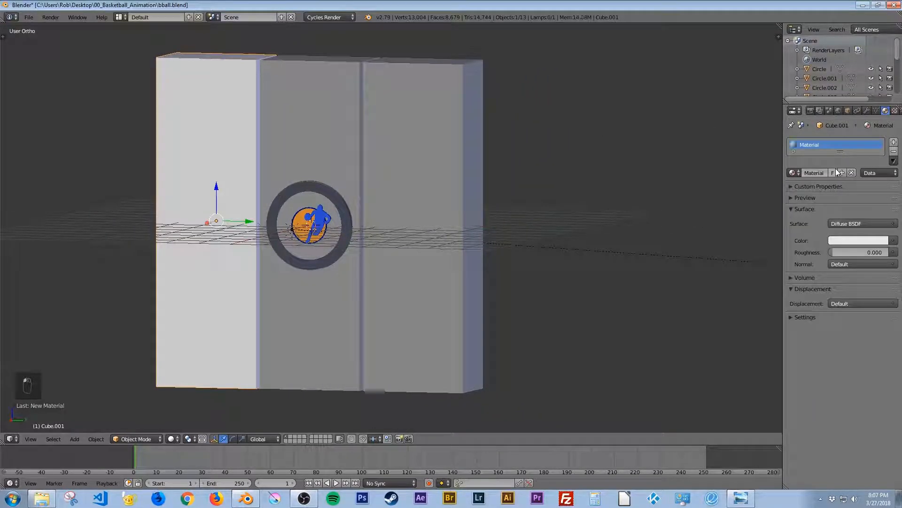
click(854, 223)
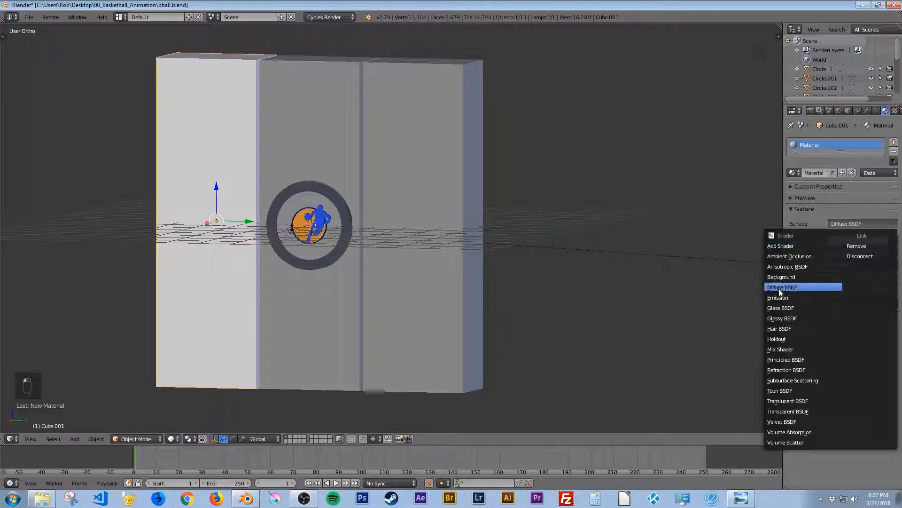
click(784, 360)
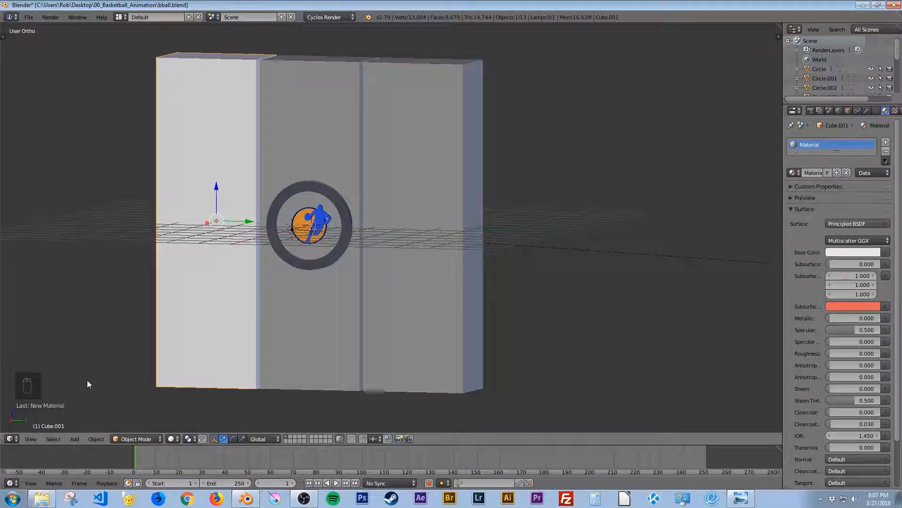
Step: Add an Image Texture node to the left of the Principled BSDF in the Node Editor and set it to Non-Color Data
click(12, 439)
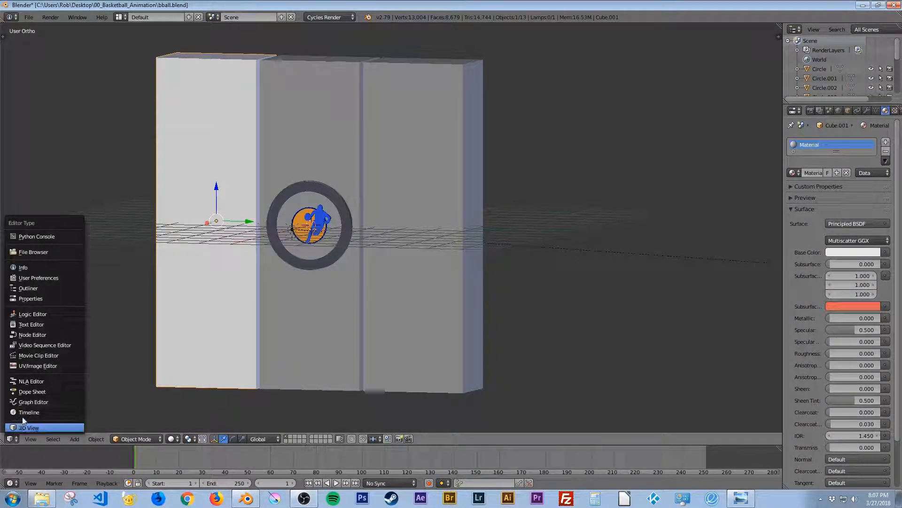
click(42, 334)
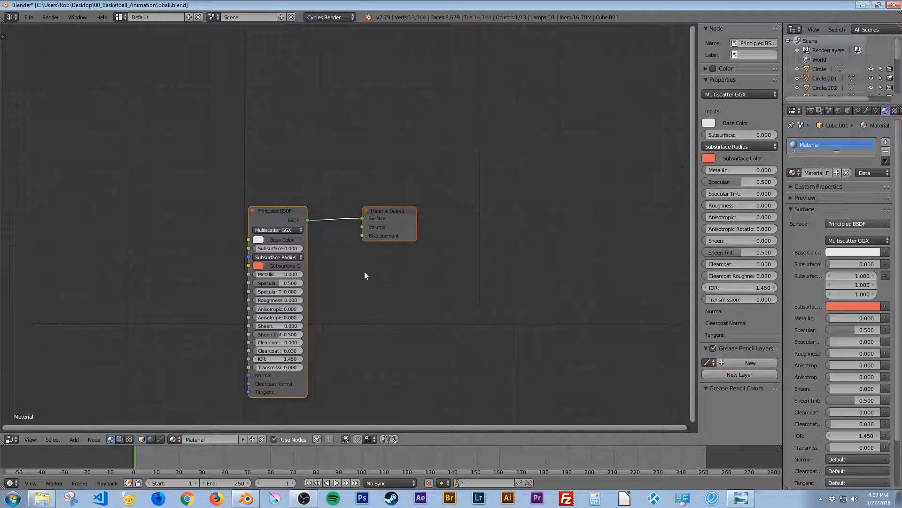
middle_drag(379, 326, 503, 232)
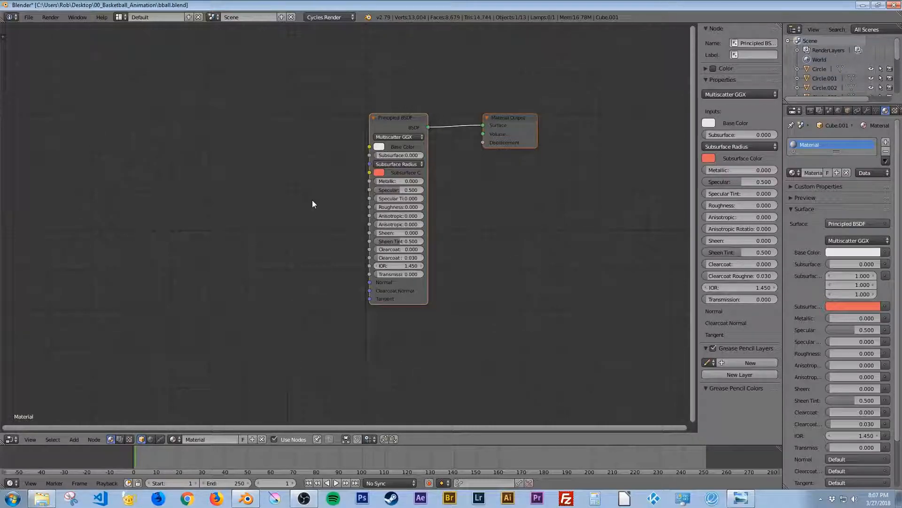
key(shift+a)
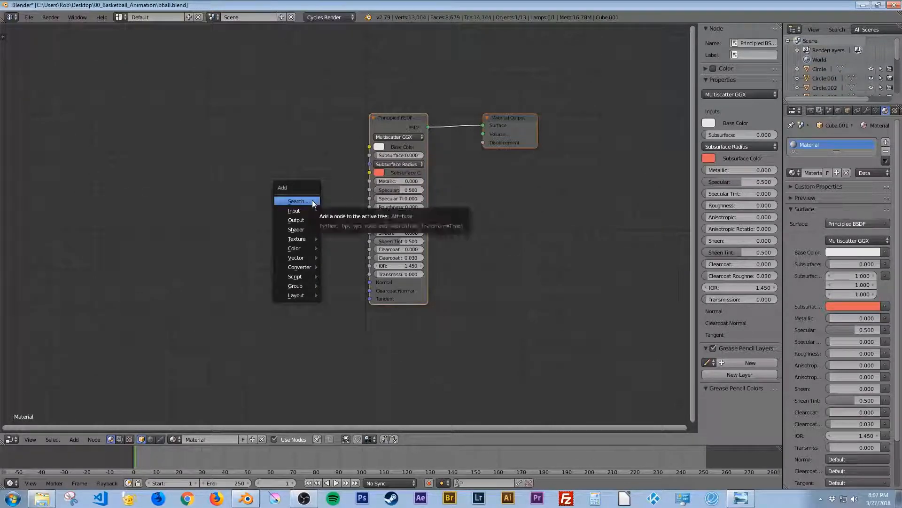
click(307, 201)
text(image)
key(Return)
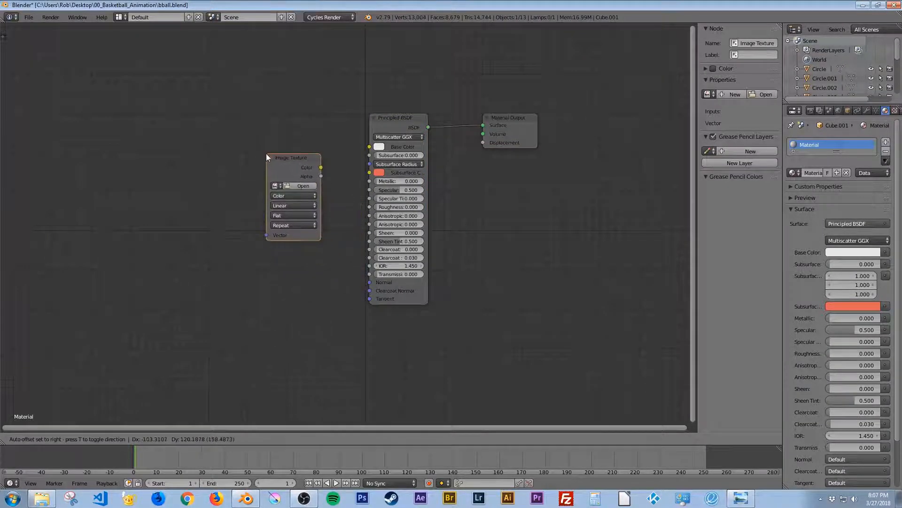
click(135, 127)
click(163, 169)
click(166, 151)
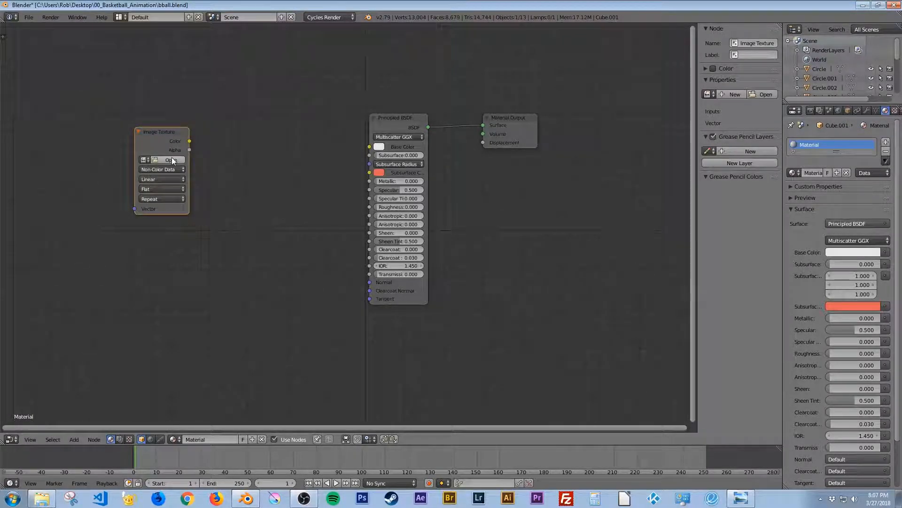
Step: Load TexturesCom_BrushedAluminium_1024_roughness.tiff from the Brushed_Metal folder into the Image Texture and connect its Color to the Principled BSDF's Roughness
click(172, 158)
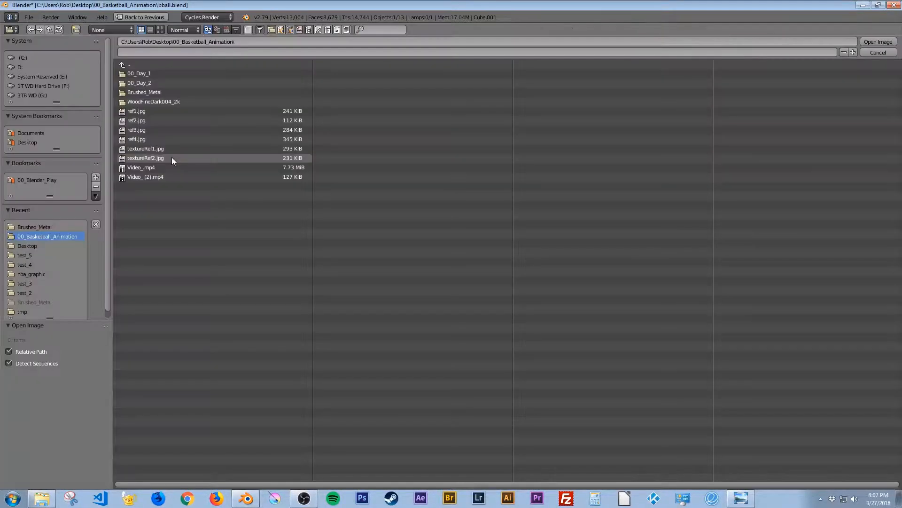
click(163, 91)
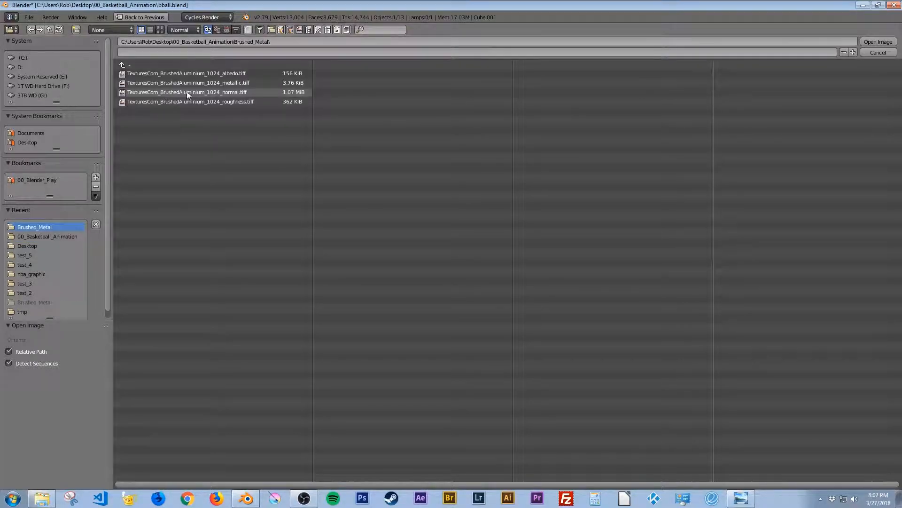
double_click(254, 103)
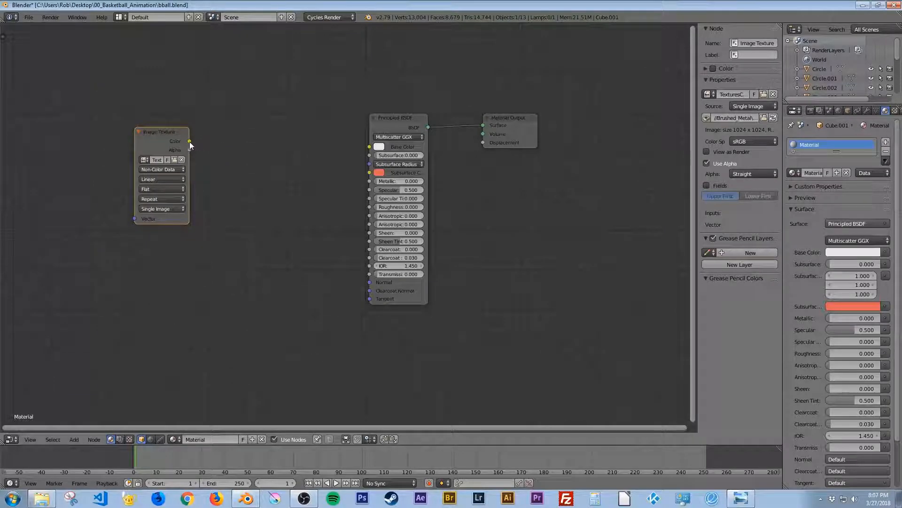
drag(190, 141, 368, 206)
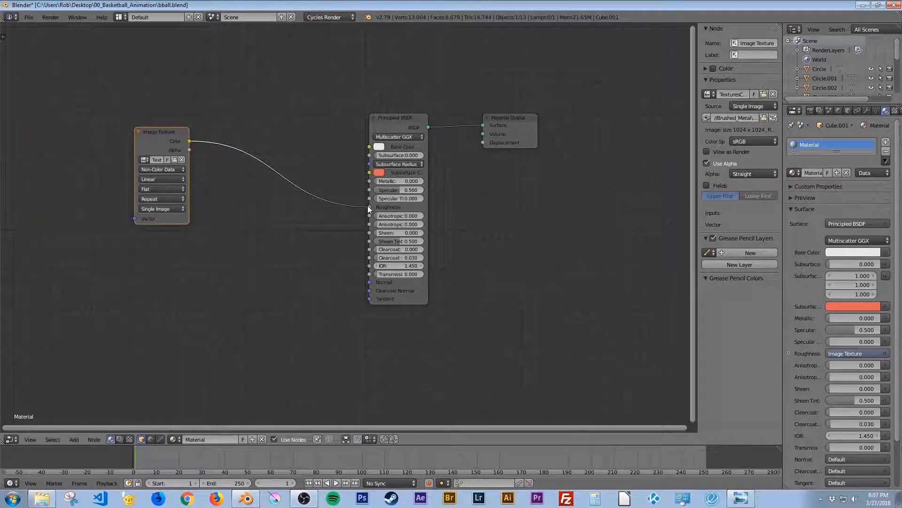
Step: Add a second Image Texture node below the roughness texture and set it to Non-Color Data
key(shift+a)
click(188, 259)
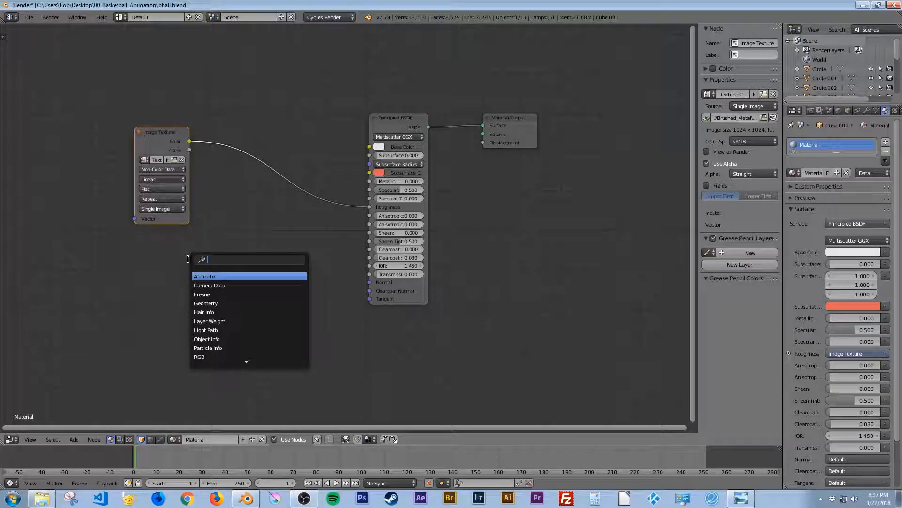
text(image)
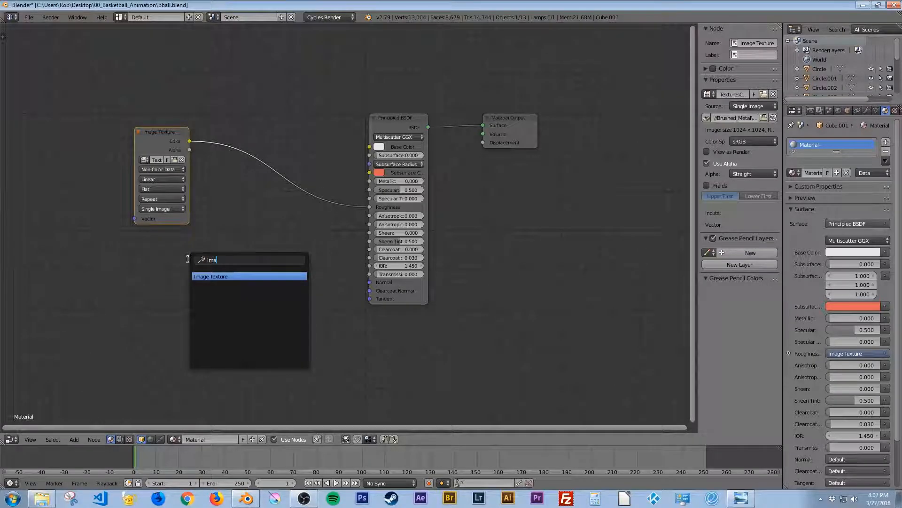
key(Return)
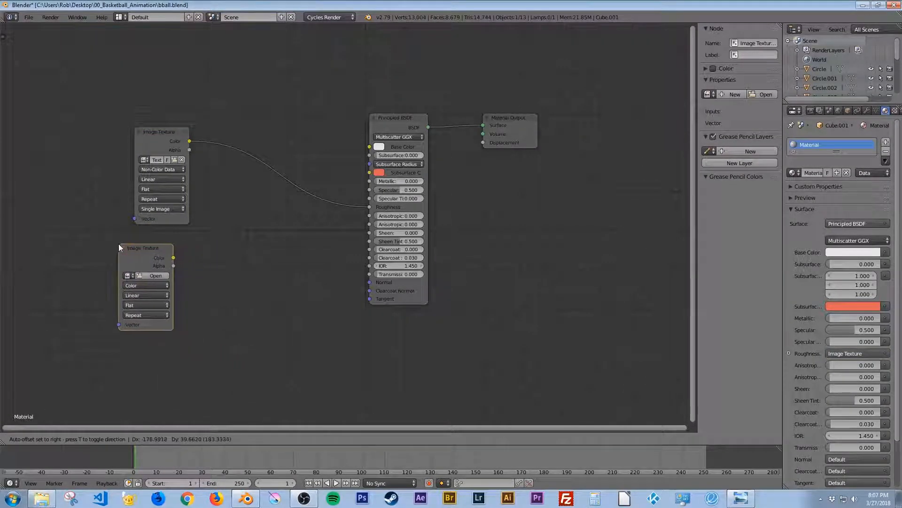
click(140, 248)
click(180, 285)
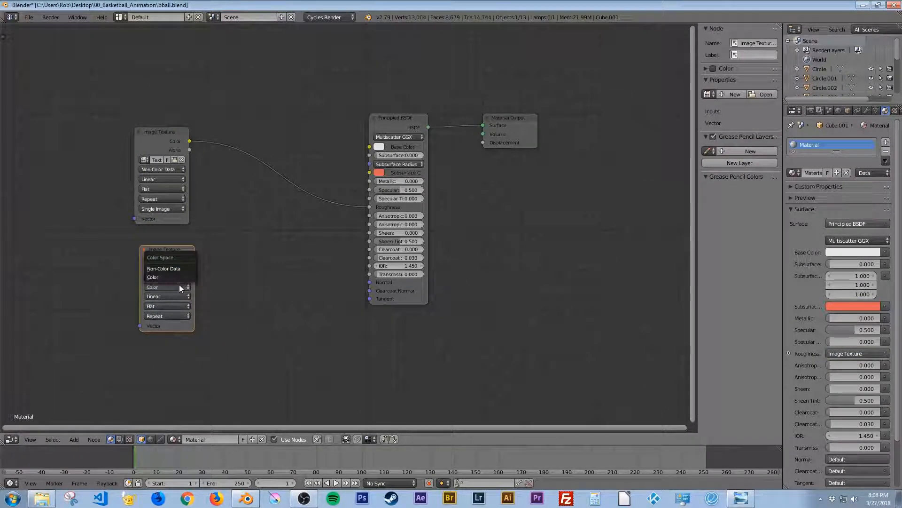
click(166, 270)
Step: Load TexturesCom_BrushedAluminium_1024_normal.tiff from Brushed_Metal into the lower Image Texture and connect its Color to the Principled BSDF's Normal
click(176, 276)
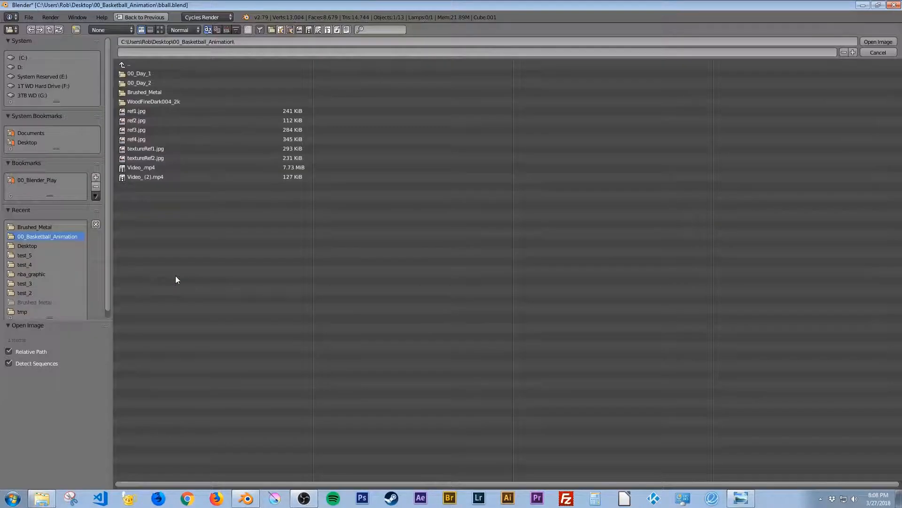
click(175, 92)
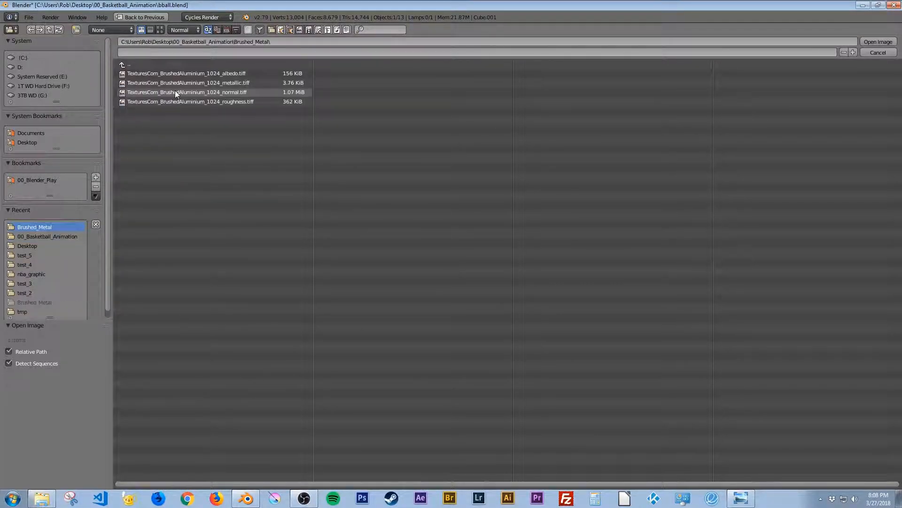
double_click(253, 92)
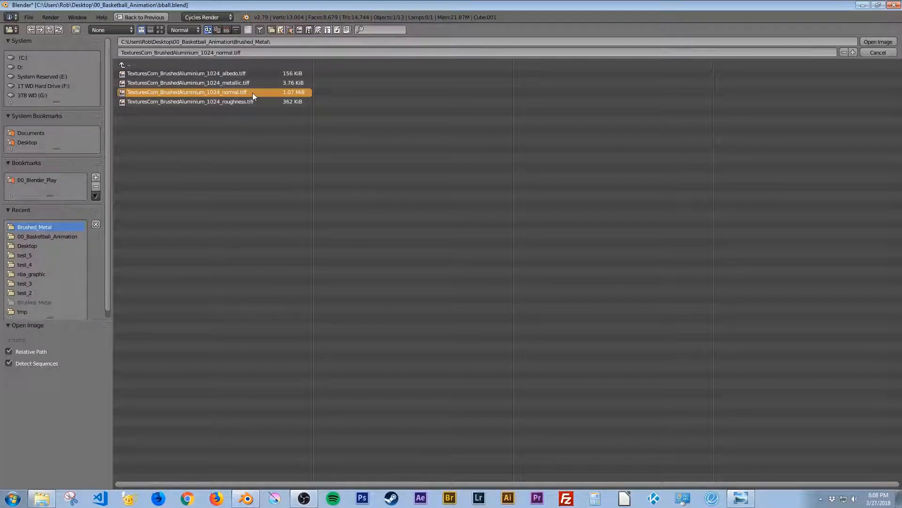
drag(194, 258, 370, 282)
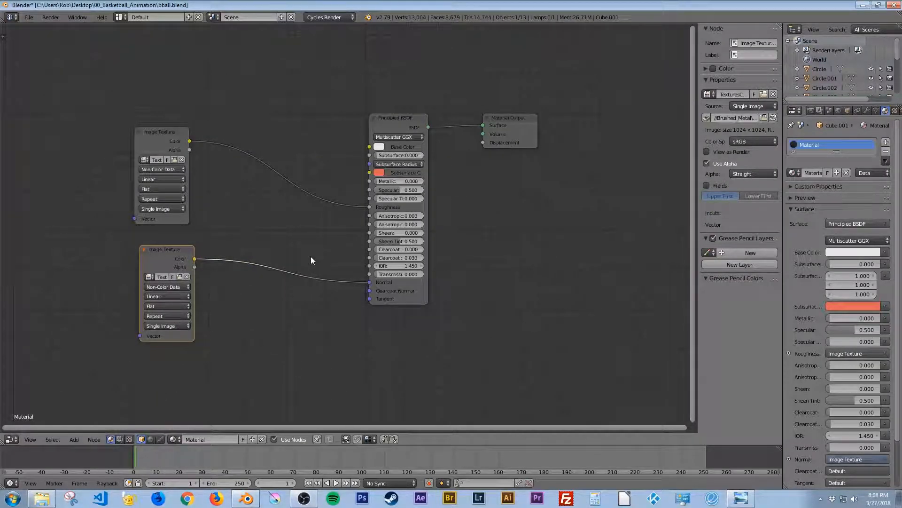
Step: Insert a Normal Map node on the link between the lower Image Texture and the Principled BSDF's Normal input
key(shift+a)
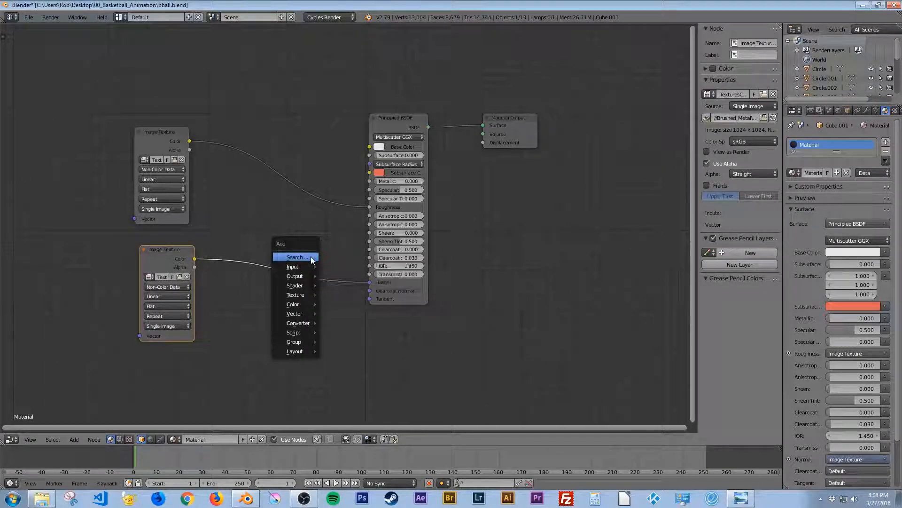
click(311, 256)
text(nor)
key(Down)
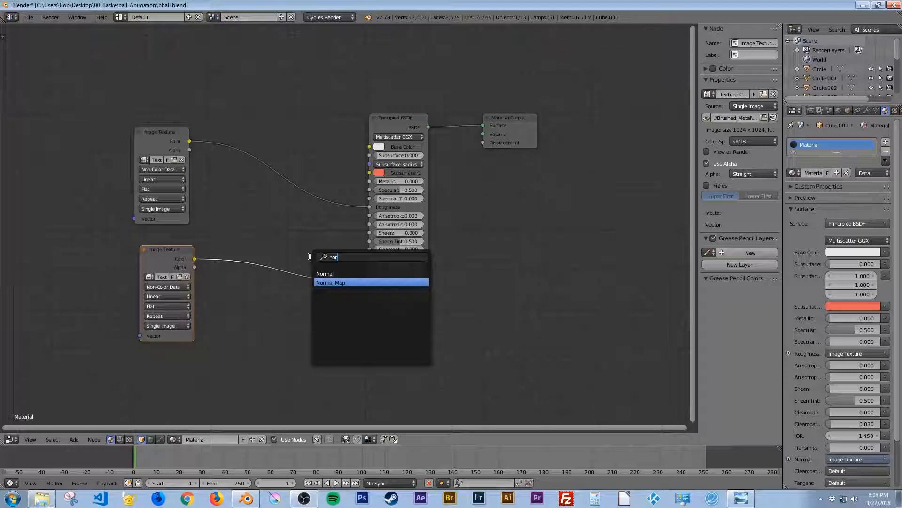
key(Return)
click(258, 262)
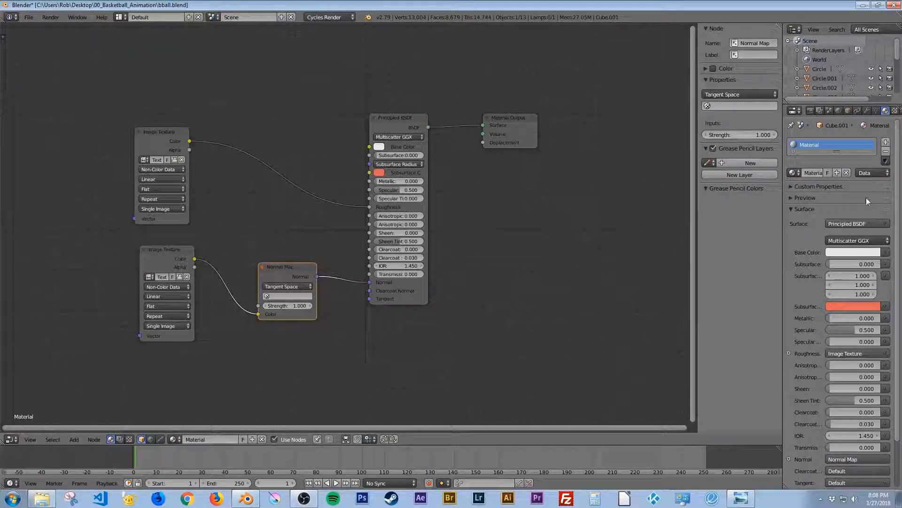
Step: With the material preview shown, set the Normal Map strength to 4 and darken the Principled BSDF's base color to a medium gray
click(805, 197)
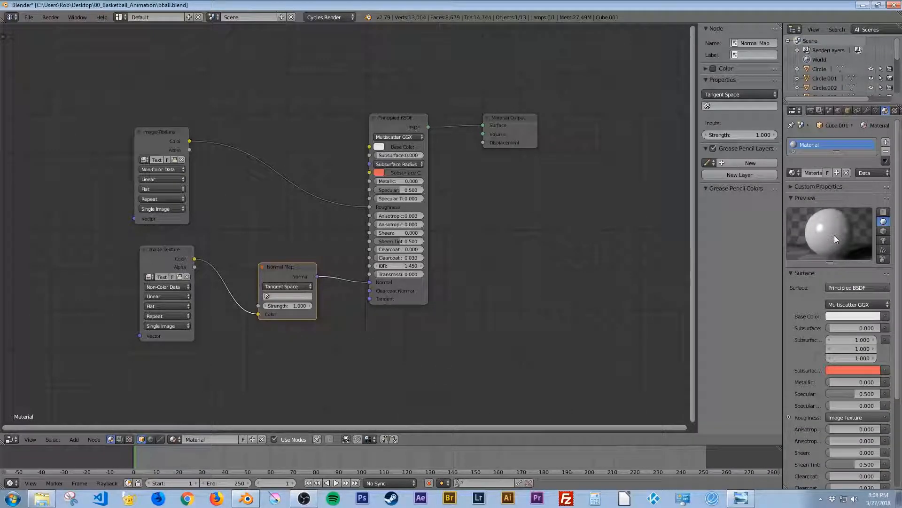
click(283, 306)
text(4)
key(Return)
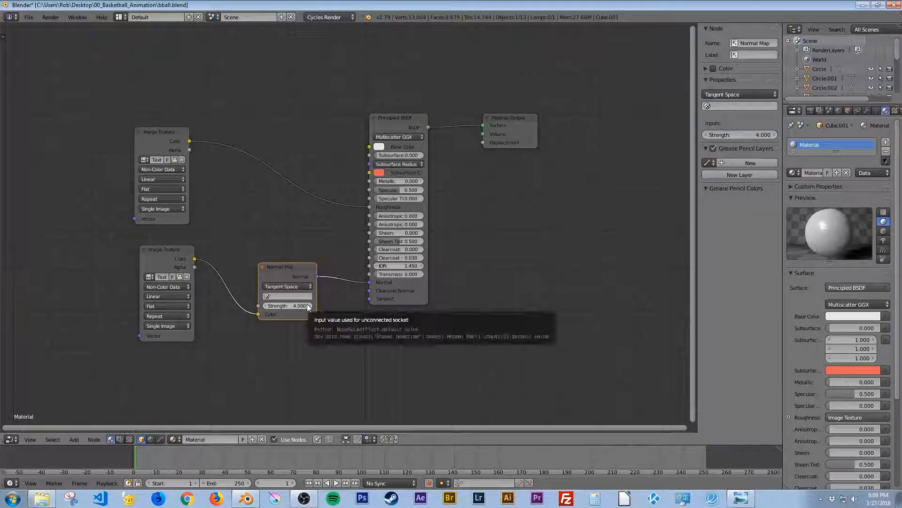
click(379, 147)
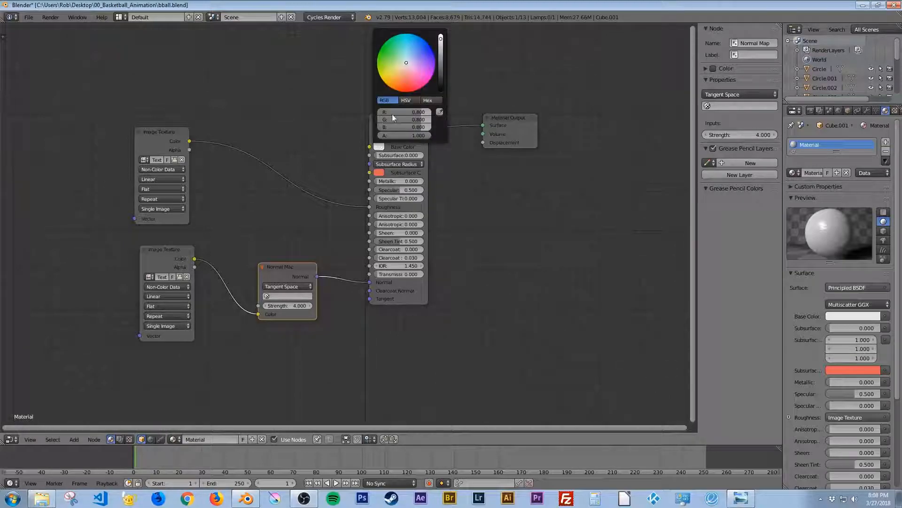
click(442, 53)
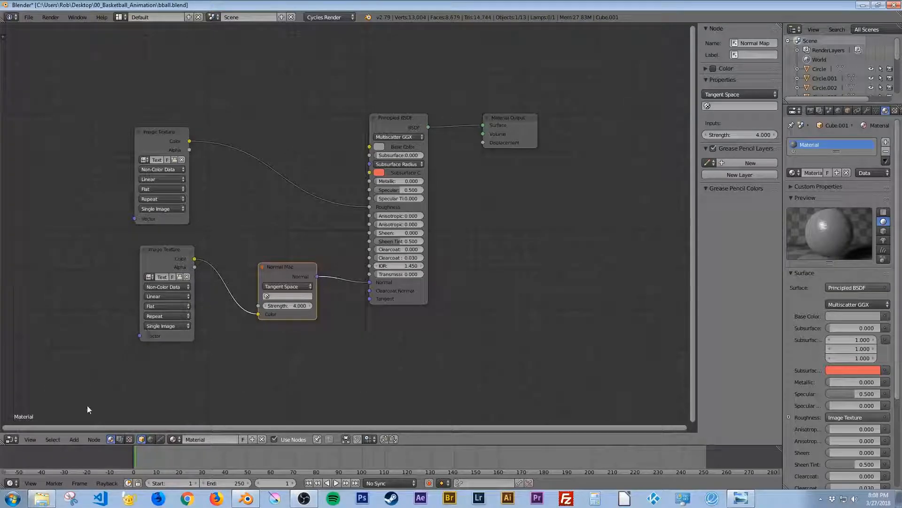
Step: Switch back to the 3D View and check the left panel's material in a rendered preview, then return to solid shading
click(10, 439)
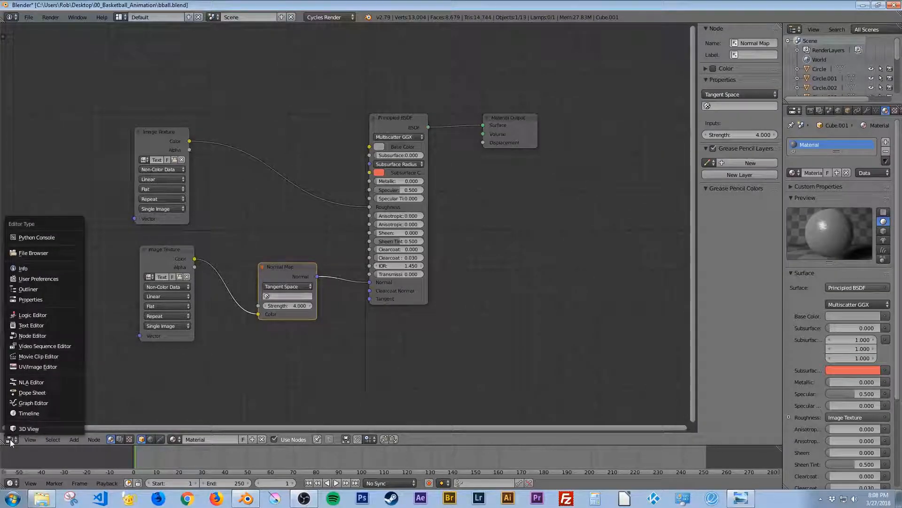
click(22, 429)
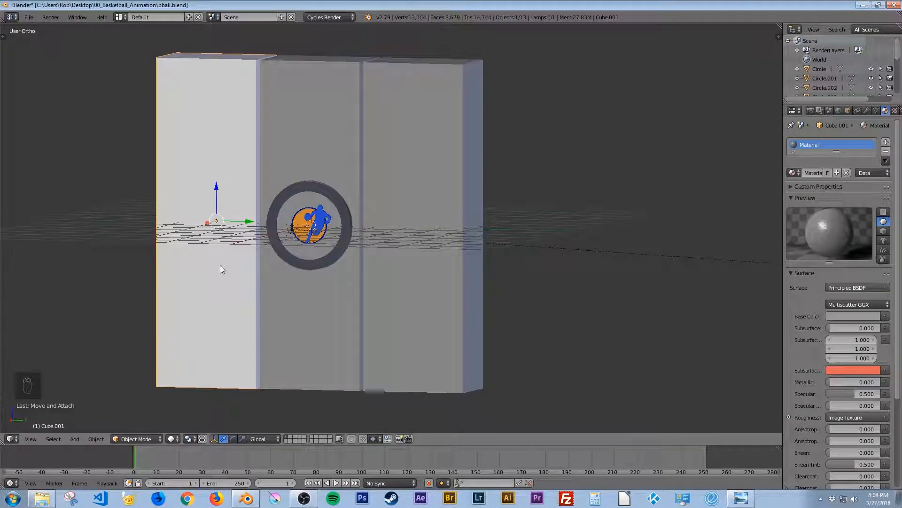
key(shift+z)
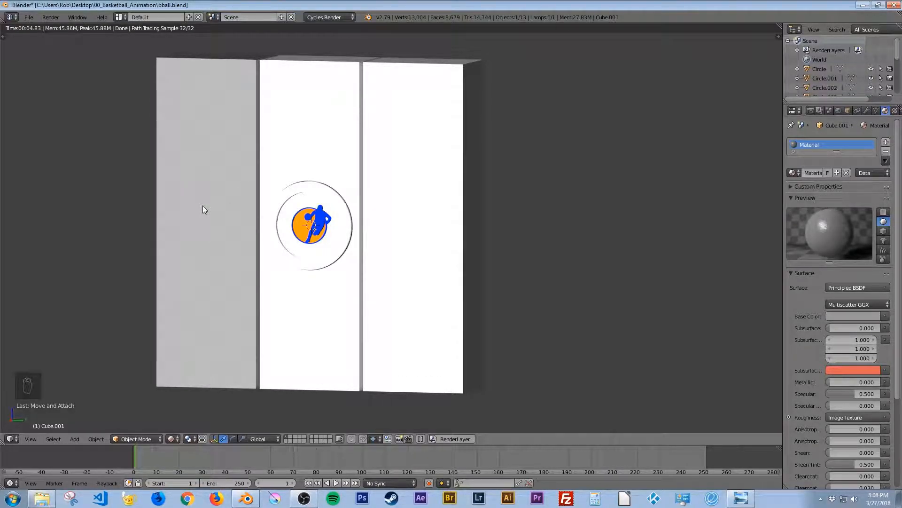
key(shift+z)
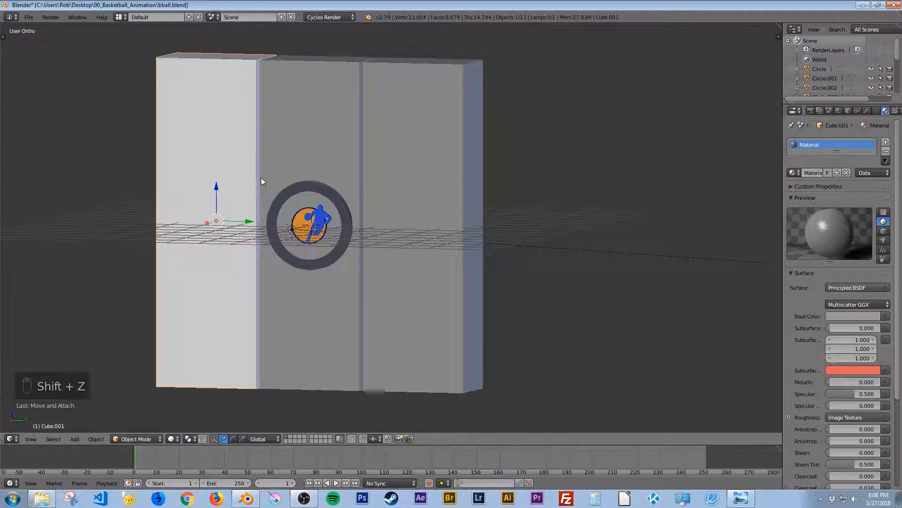
Step: Split the 3D View vertically and show the brushed aluminium roughness image in a UV/Image Editor beside it
drag(779, 26, 475, 107)
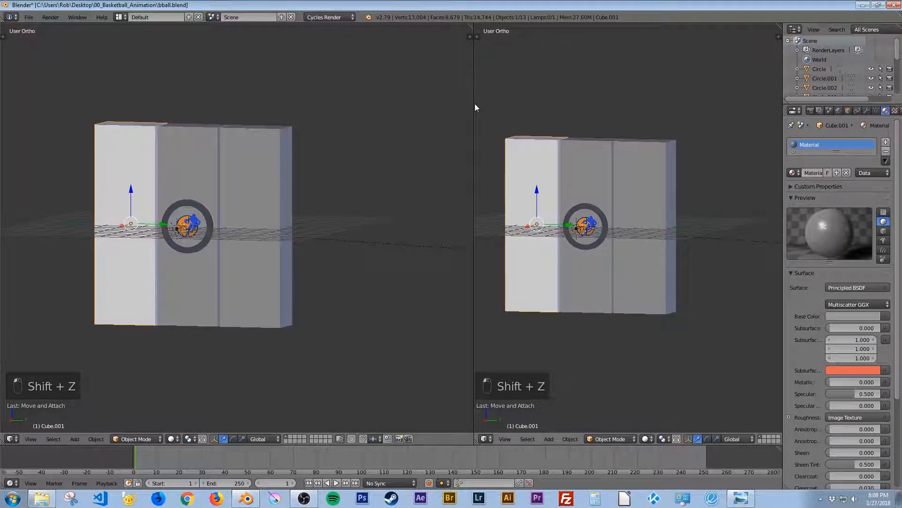
click(484, 438)
click(512, 366)
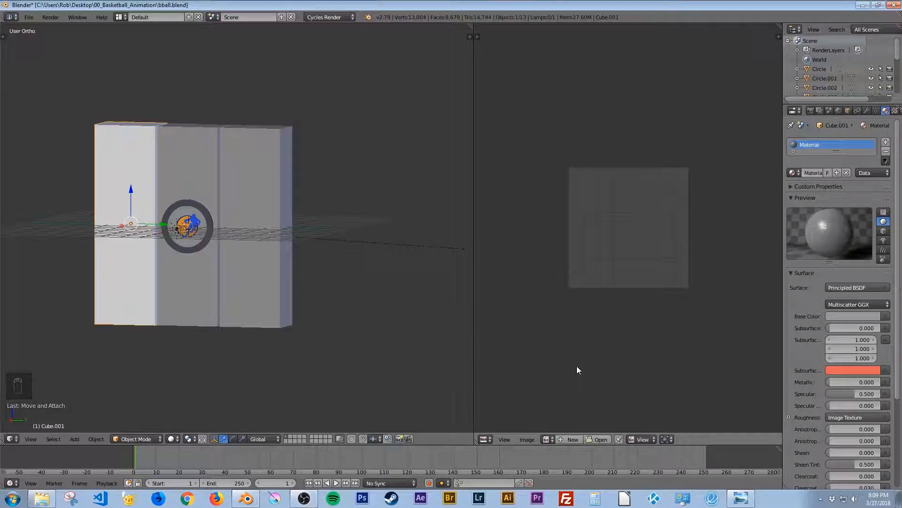
click(547, 439)
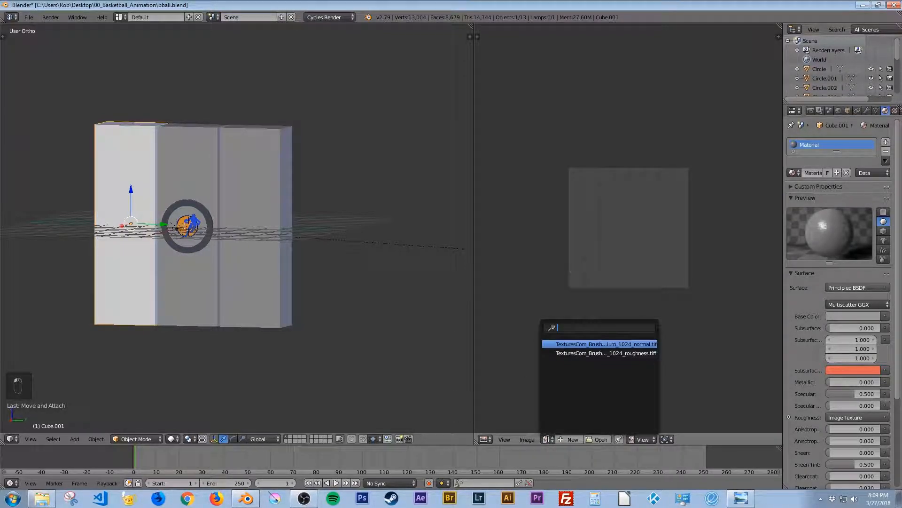
click(568, 352)
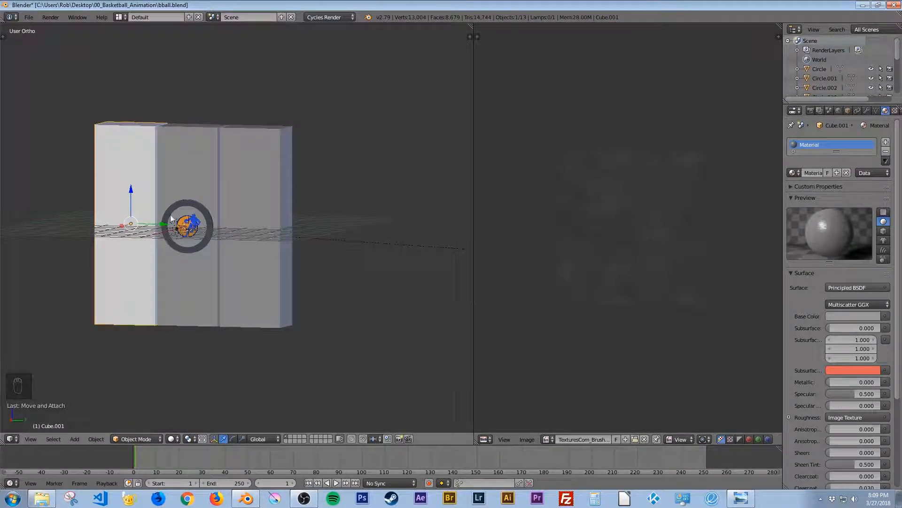
Step: Unwrap all faces of the left panel in Edit Mode using Smart UV Project with its default settings
key(Tab)
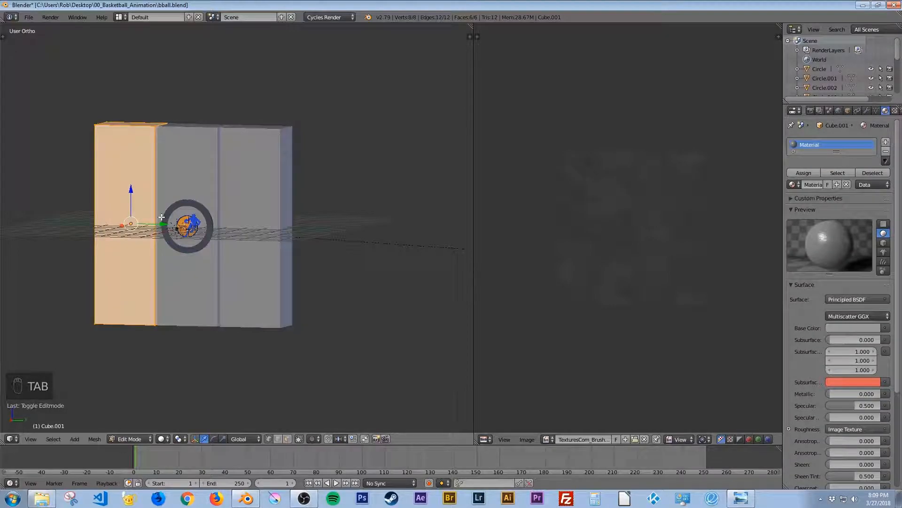
key(u)
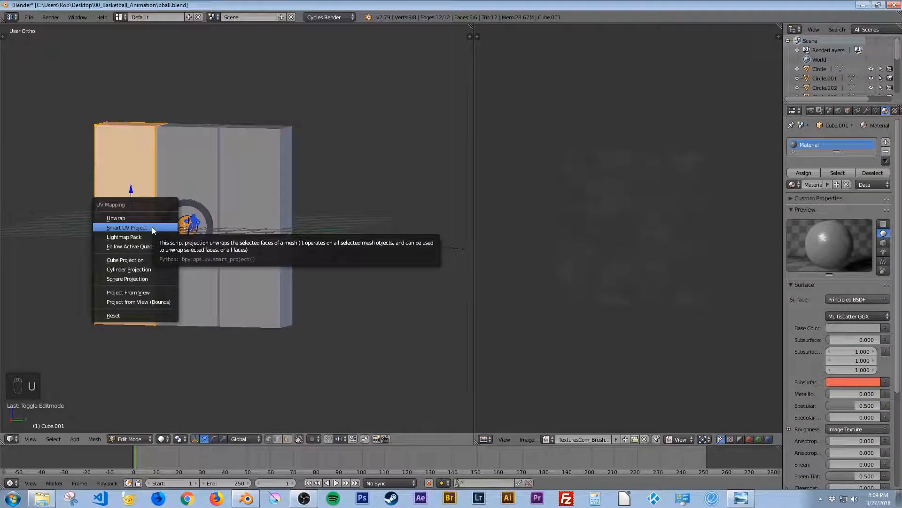
click(151, 227)
click(140, 297)
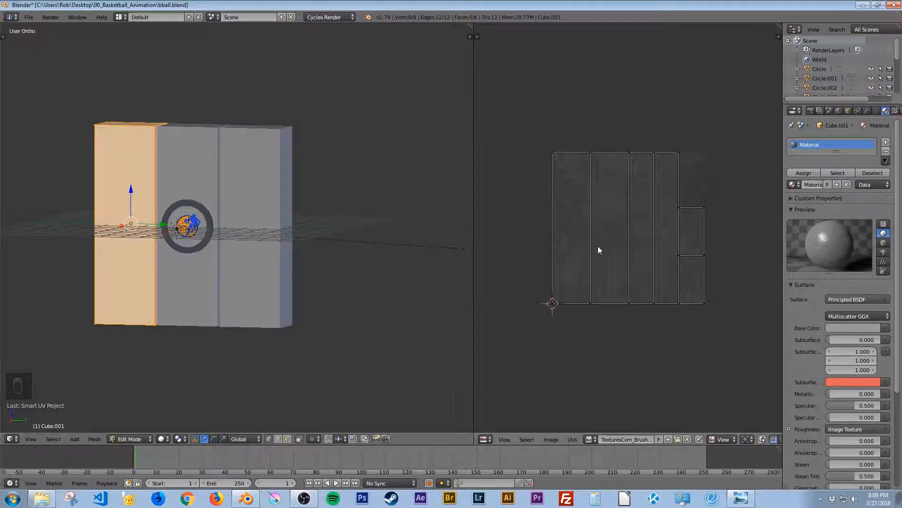
Step: With the rendered preview shown, scale all of the left panel's UVs up about three times
key(shift+z)
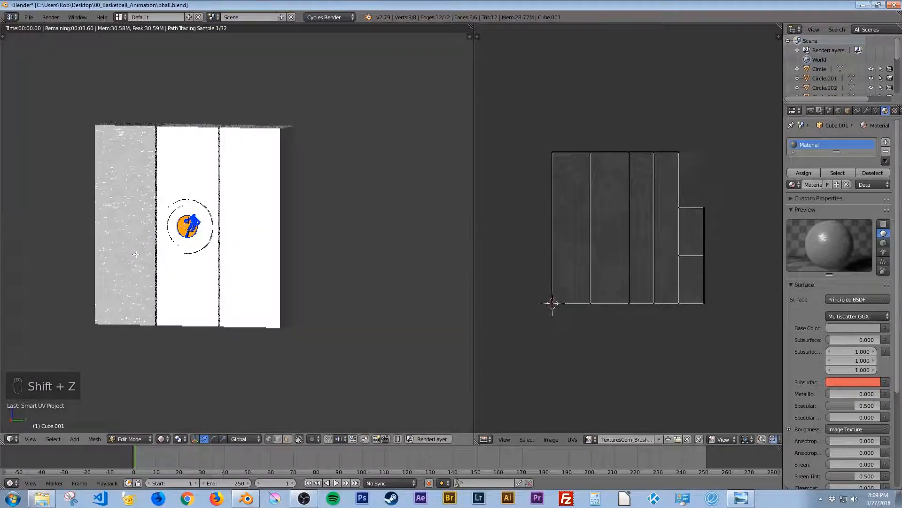
scroll(165, 253, up, 3)
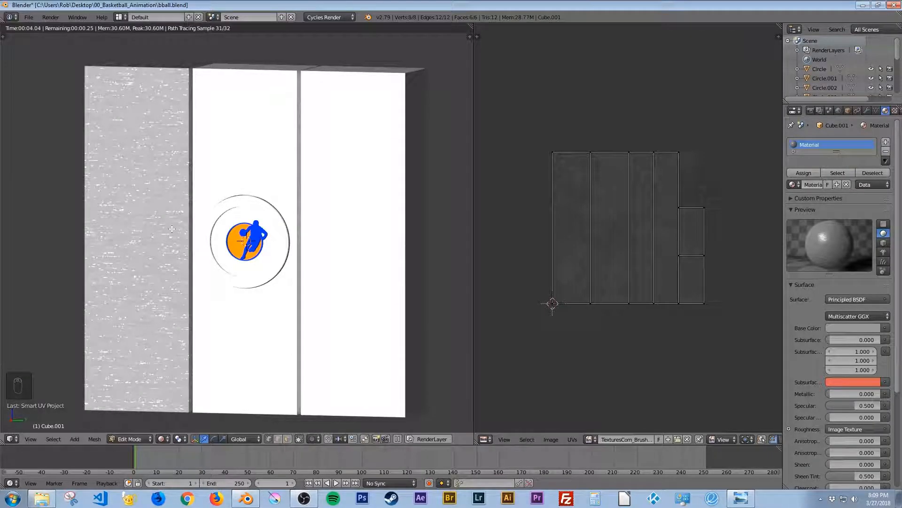
key(a)
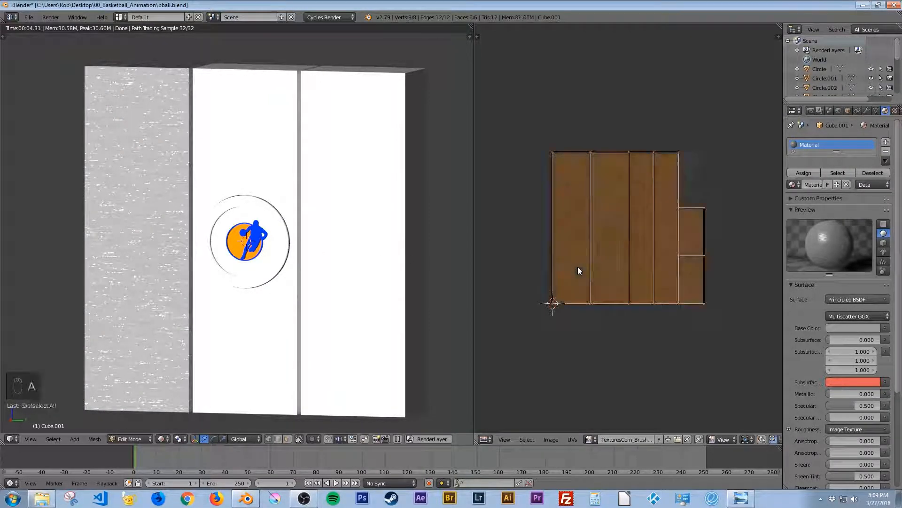
key(s)
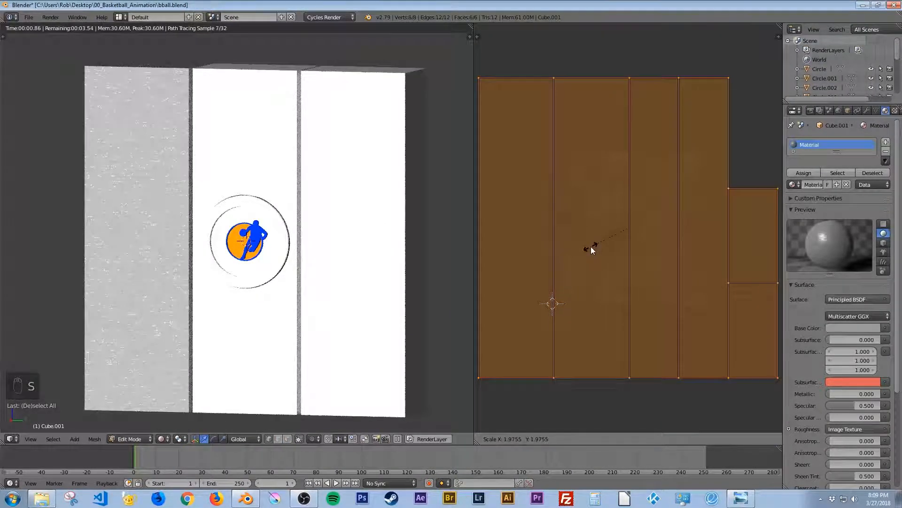
click(570, 261)
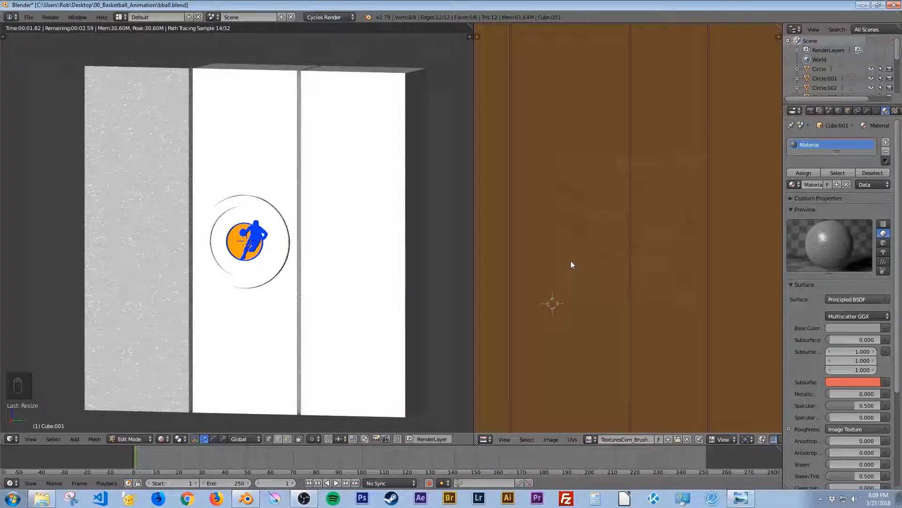
Step: Save the blend file and return the 3D View to solid shading in Object Mode
key(ctrl+s)
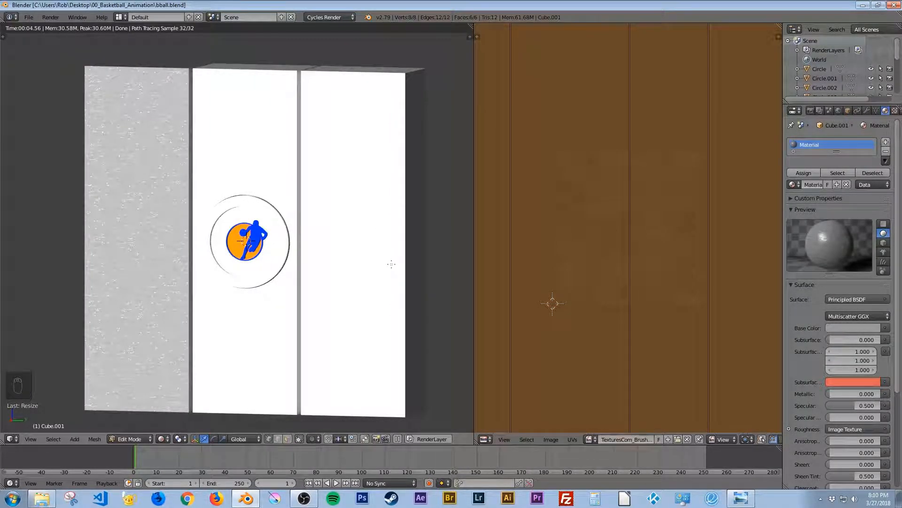
key(shift+z)
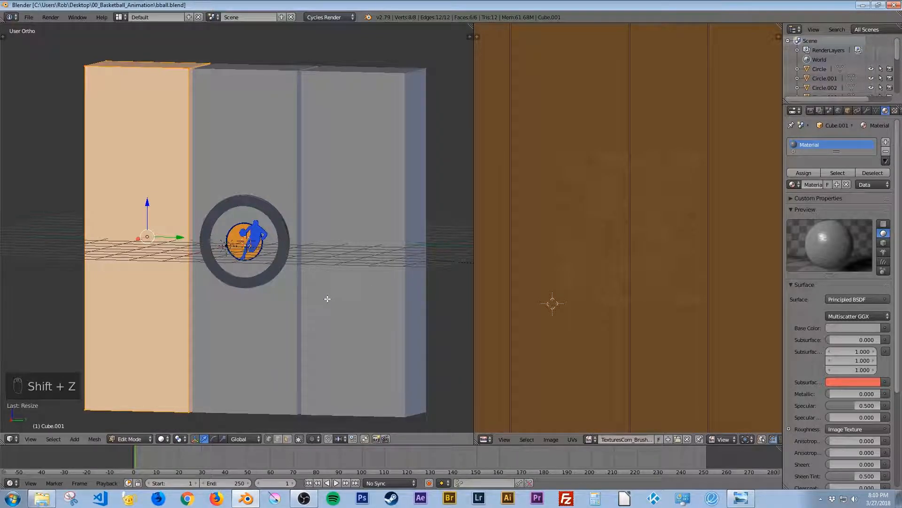
key(Tab)
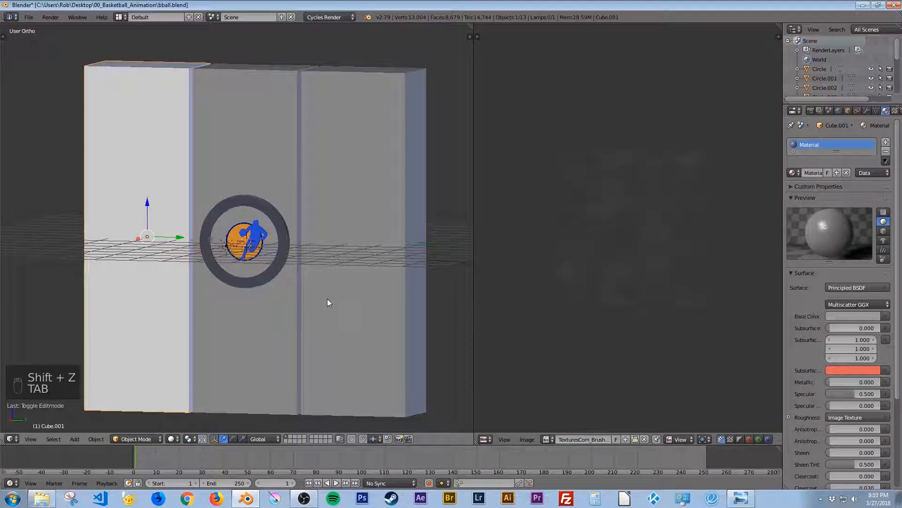
Step: Unwrap all faces of the right panel in Edit Mode using Smart UV Project with its default settings
right_click(376, 204)
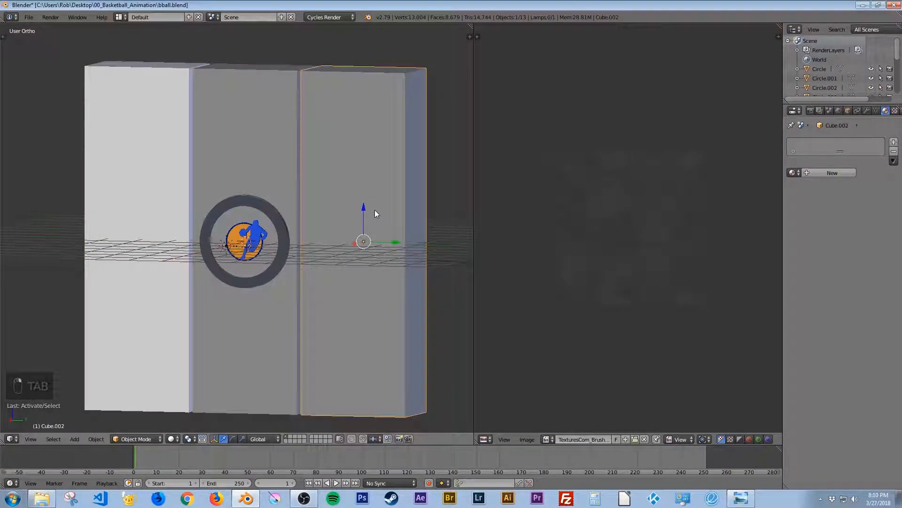
key(u)
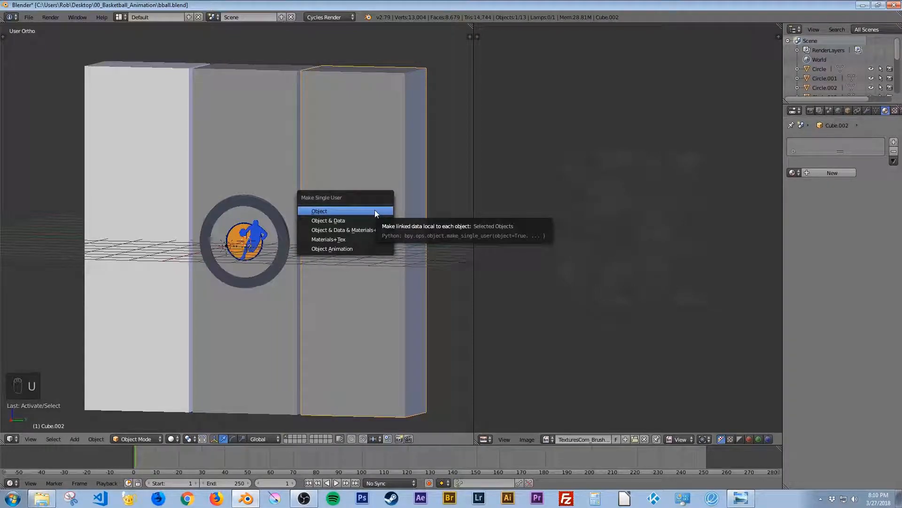
click(374, 211)
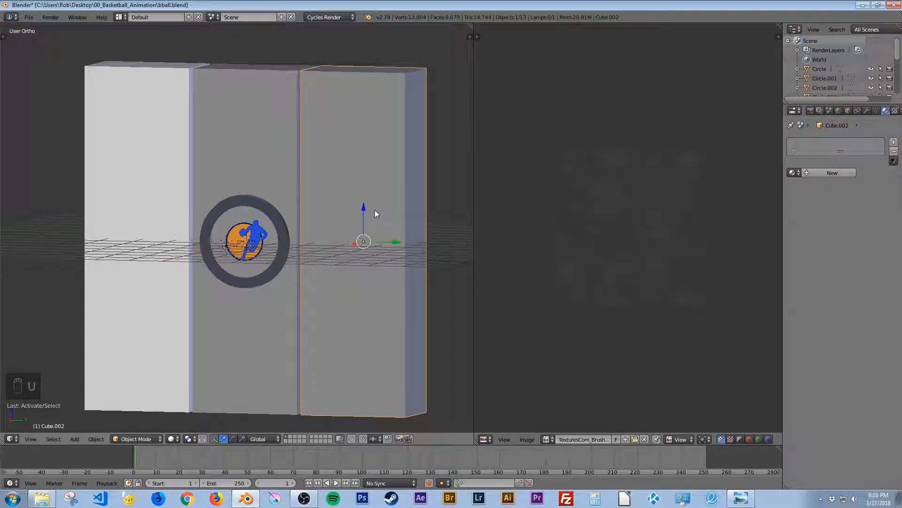
key(Tab)
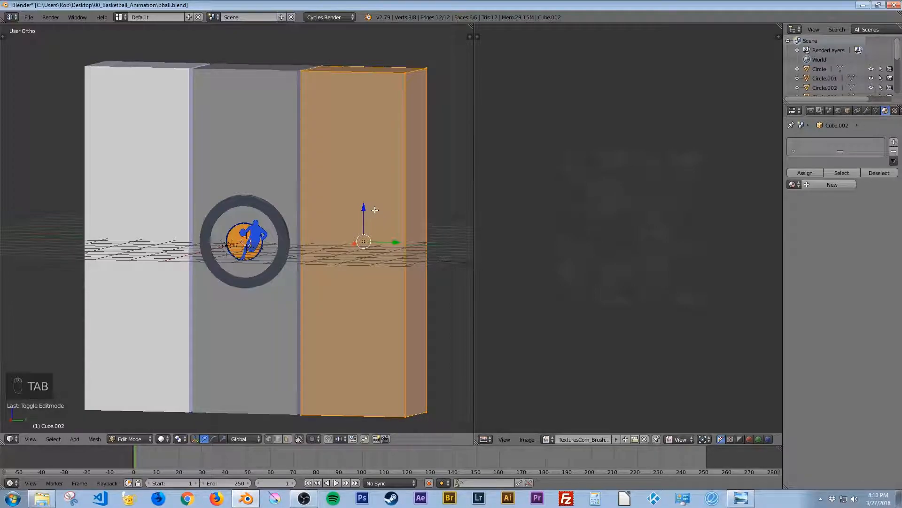
key(u)
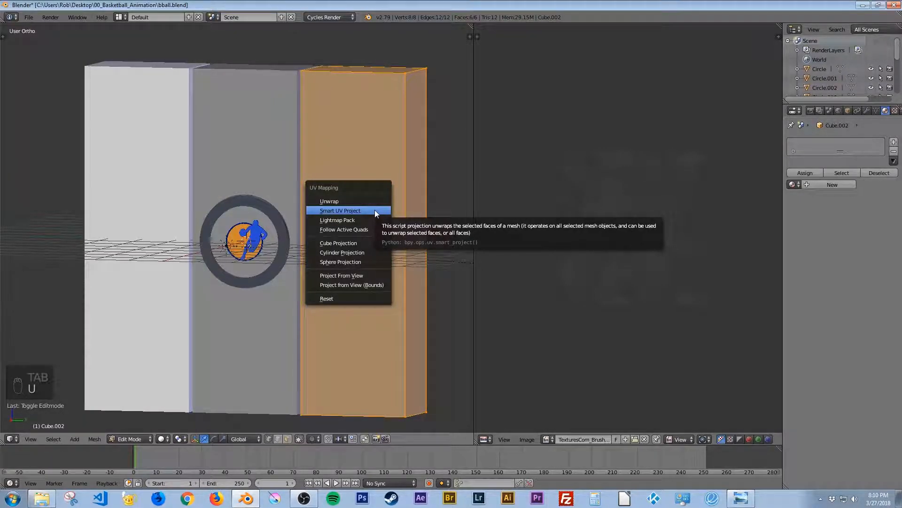
click(375, 211)
click(374, 280)
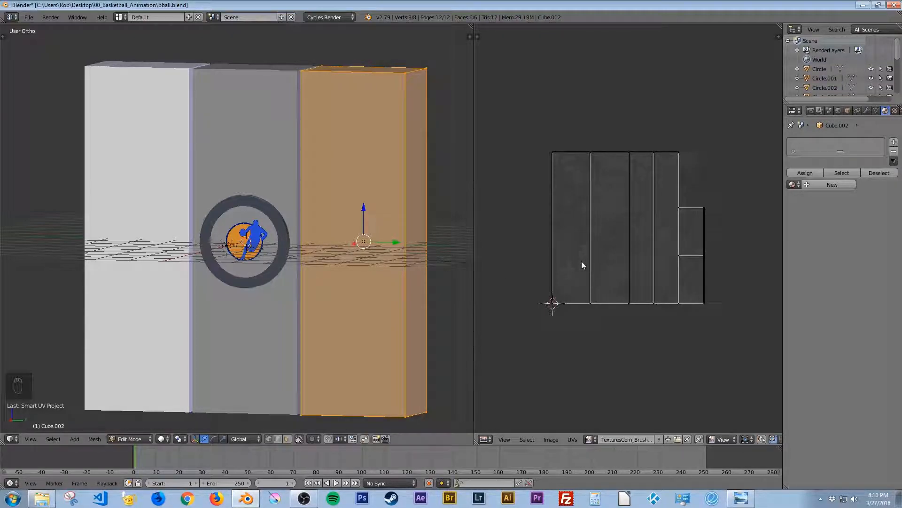
Step: Scale all of the right panel's UVs up about 3.4 times and assign the existing material named Material to the panel
key(a)
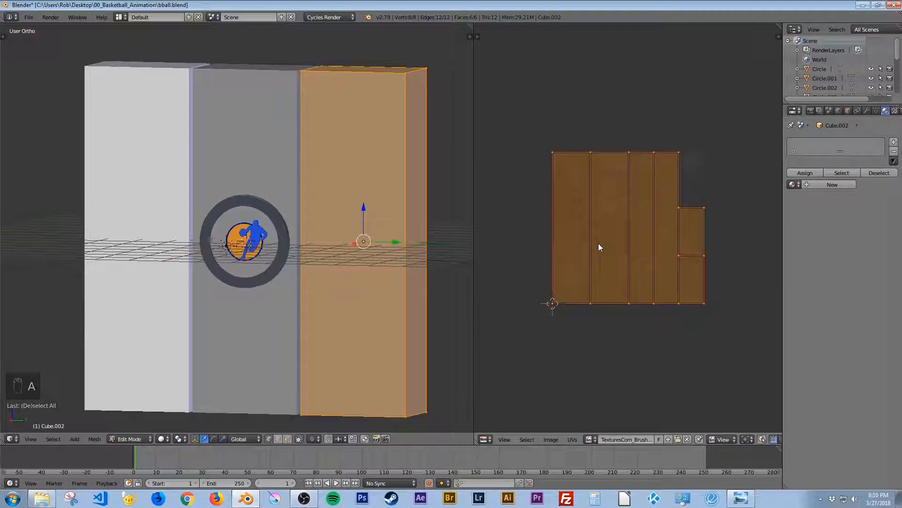
key(s)
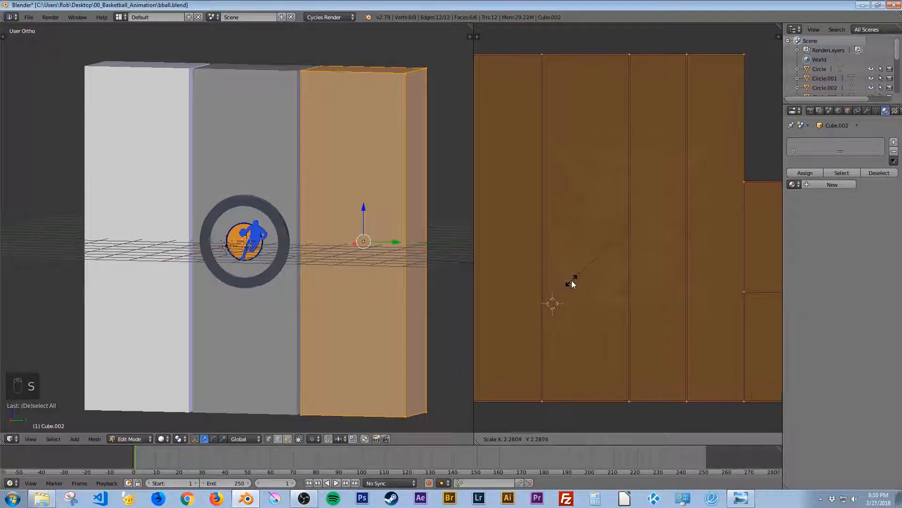
click(548, 317)
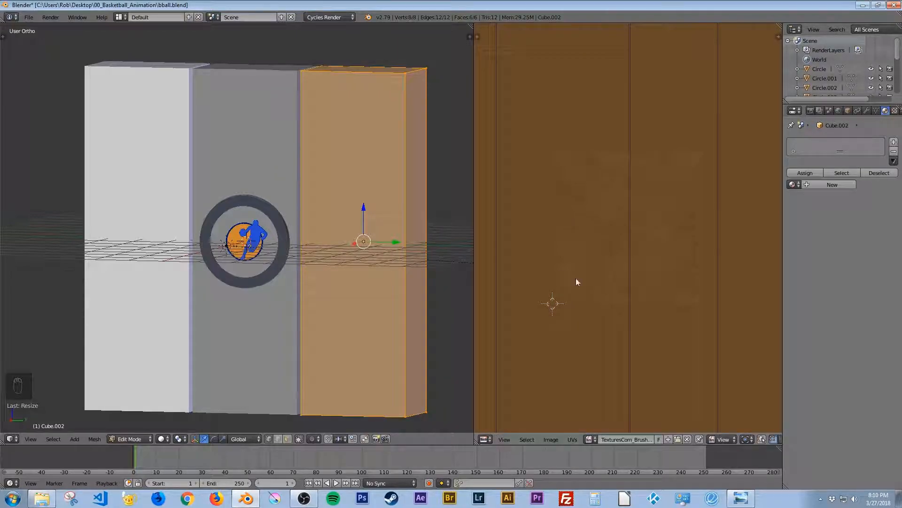
click(794, 184)
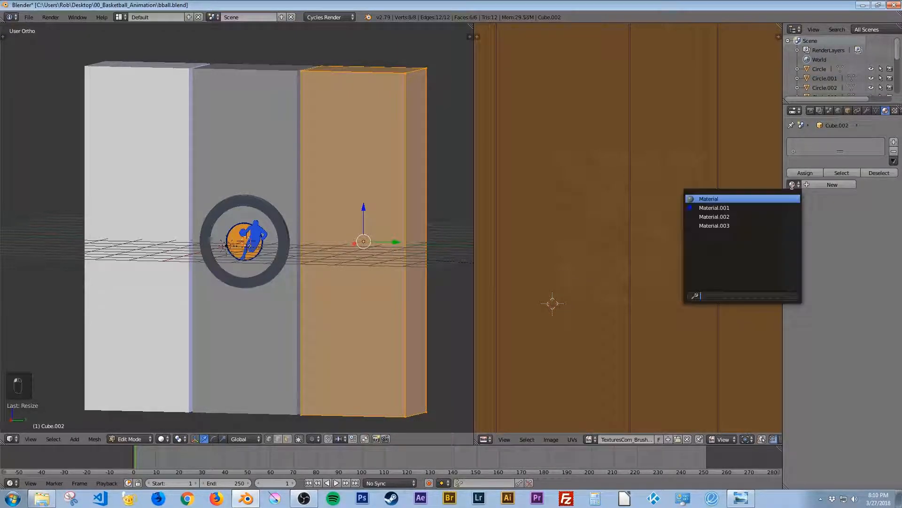
click(739, 198)
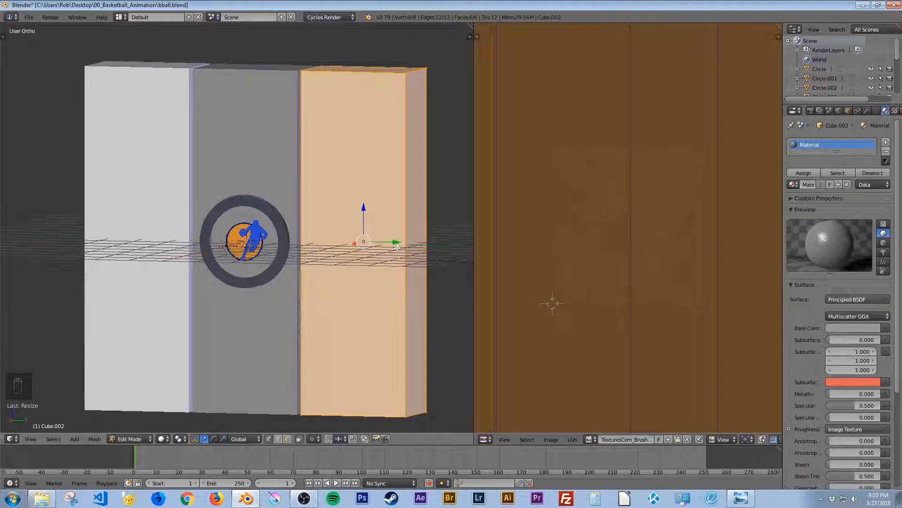
Step: Check the outer panels in a rendered preview from Object Mode, then return to solid shading and save the file
key(Tab)
key(shift+z)
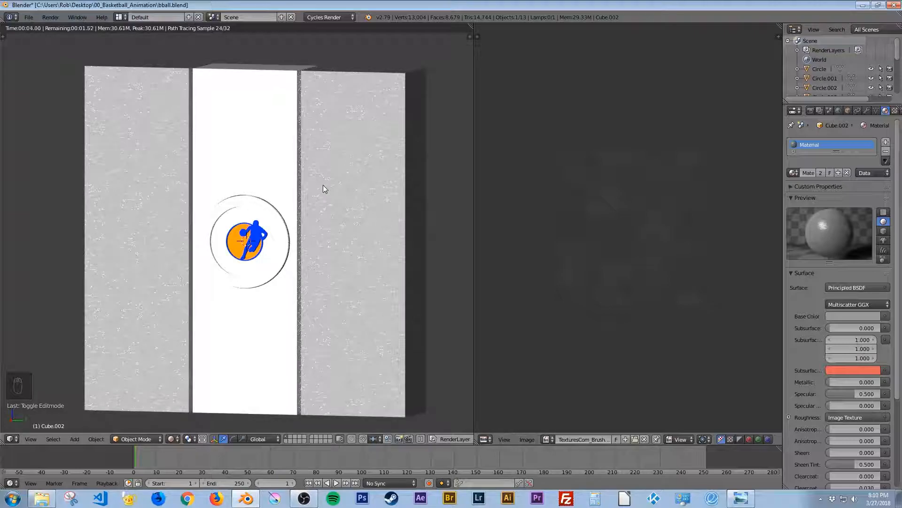
key(shift+z)
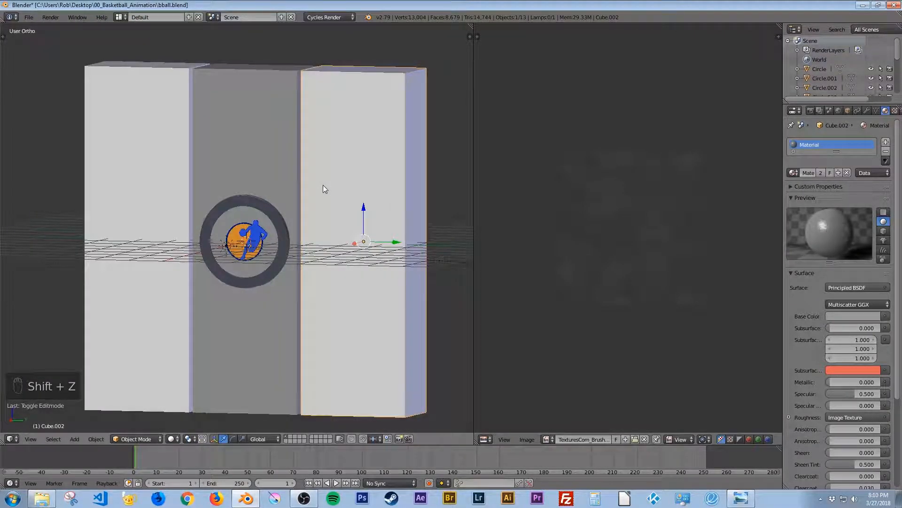
key(ctrl+s)
click(323, 185)
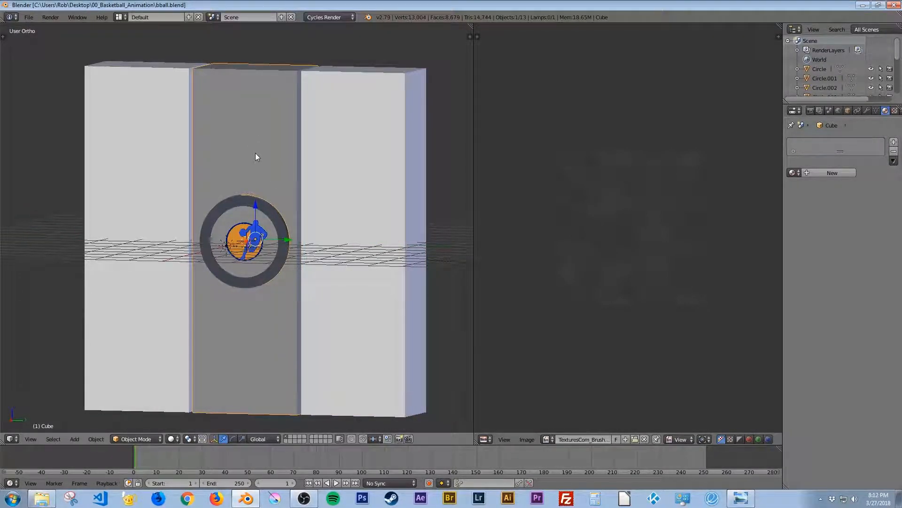
Step: Unwrap all faces of the middle panel with the circular hole using Smart UV Project with its default settings
right_click(255, 152)
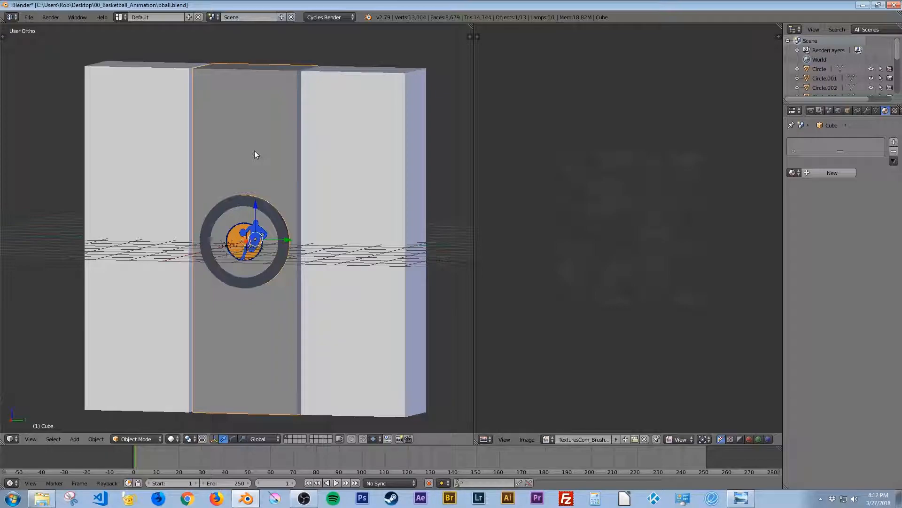
key(u)
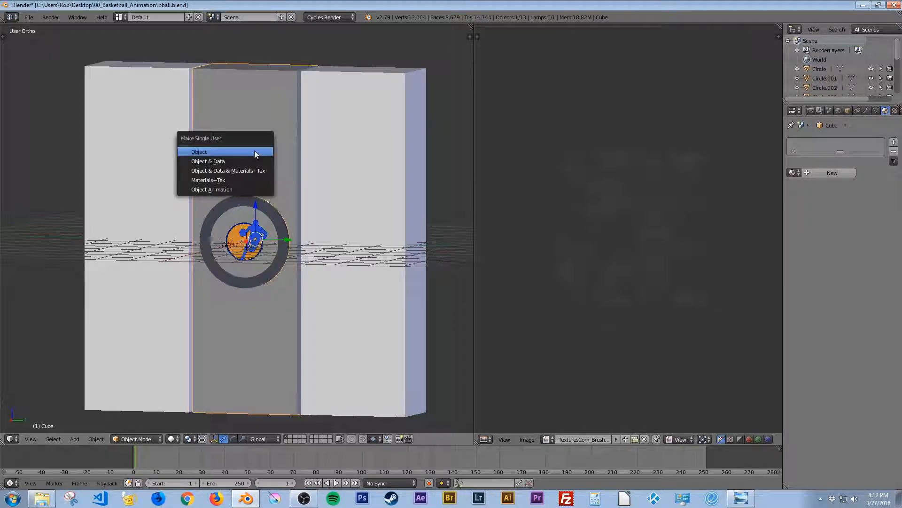
click(255, 151)
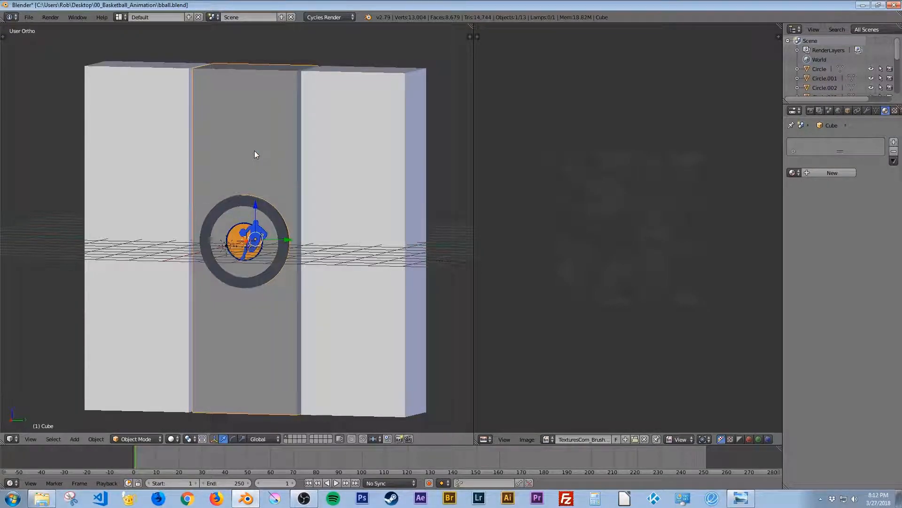
key(Tab)
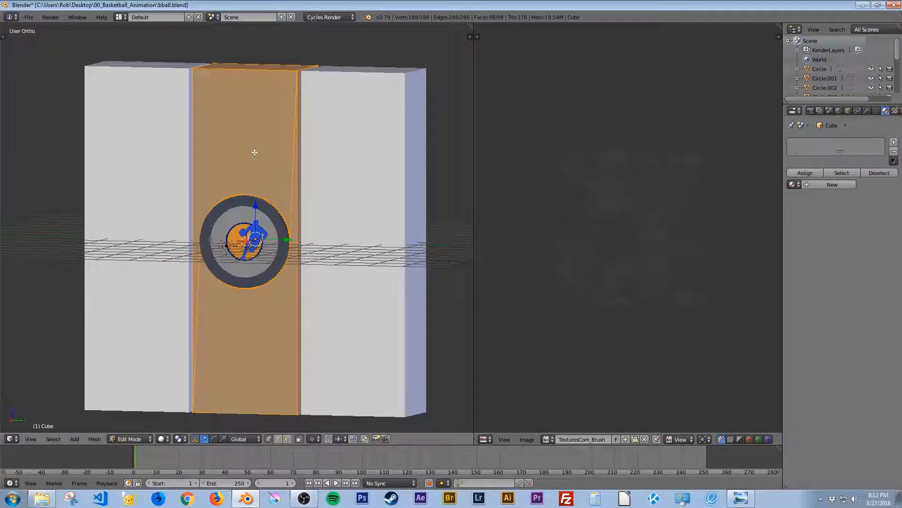
key(u)
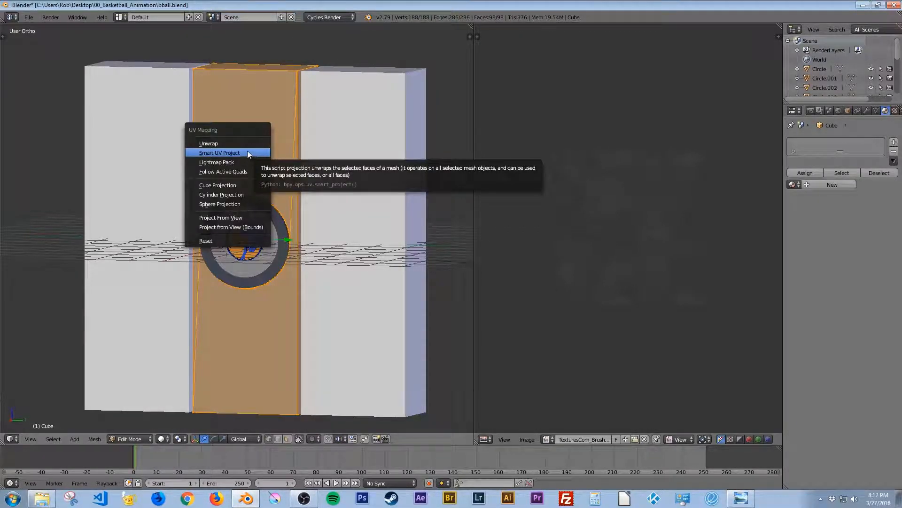
click(243, 153)
key(Return)
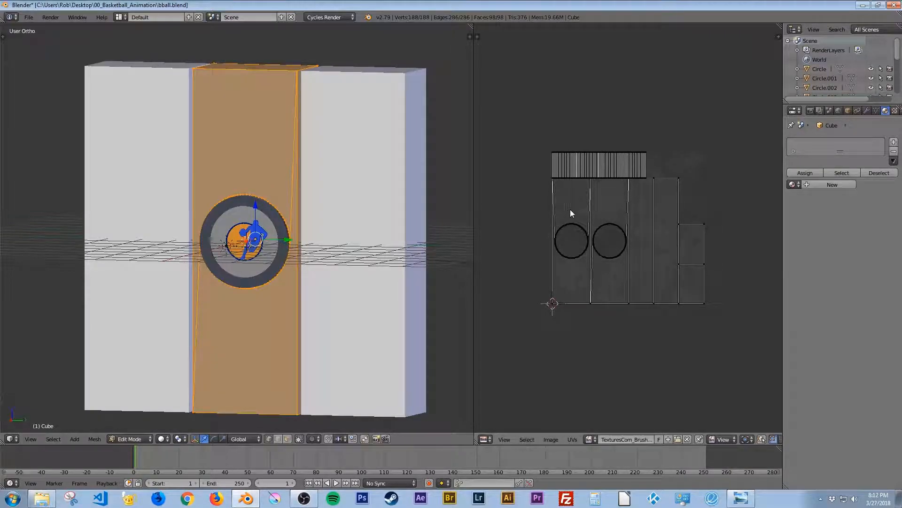
Step: Scale all of the middle panel's UVs up about 3.9 times and assign the existing material named Material to the panel
key(a)
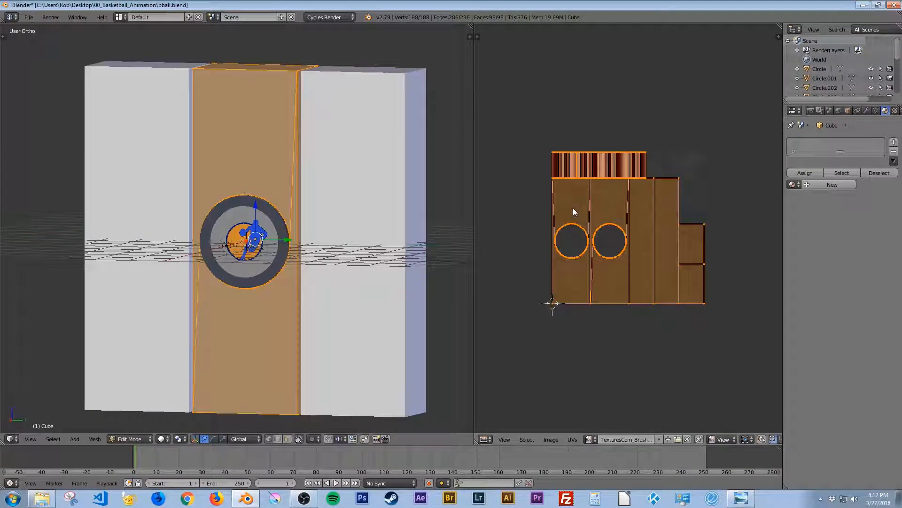
key(s)
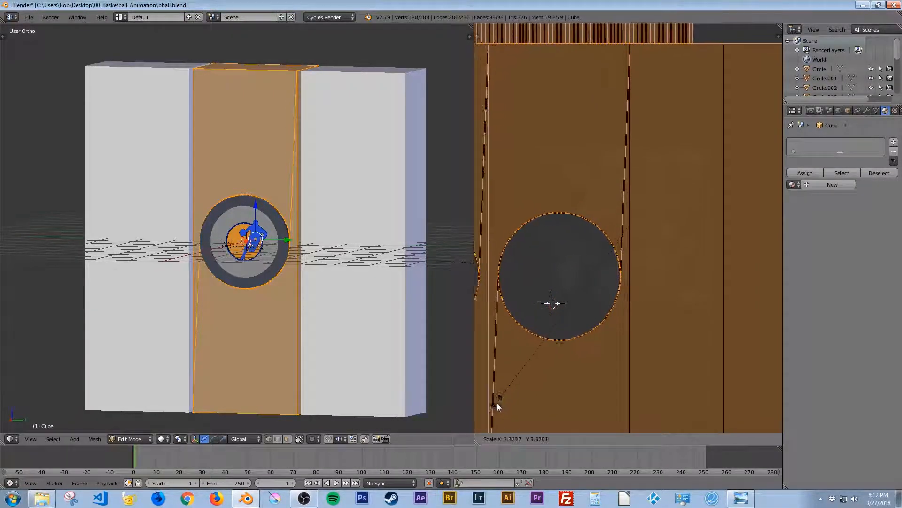
click(488, 417)
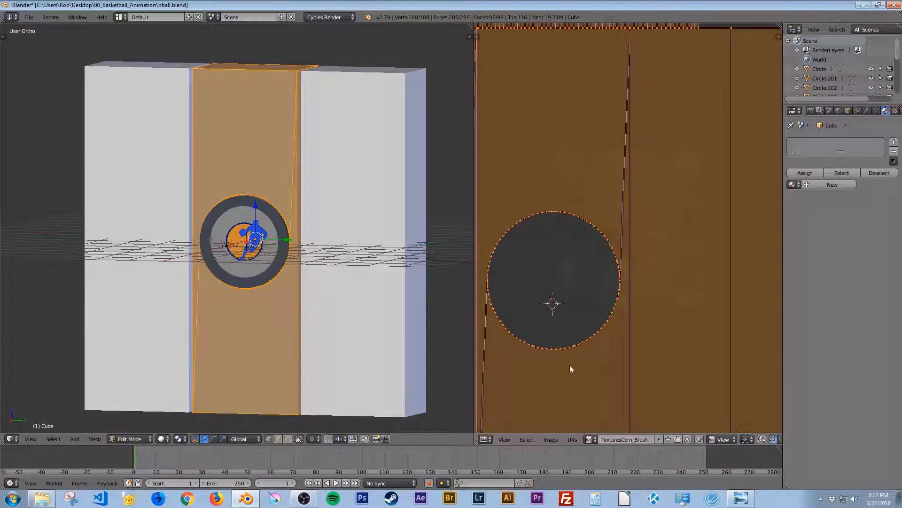
click(792, 184)
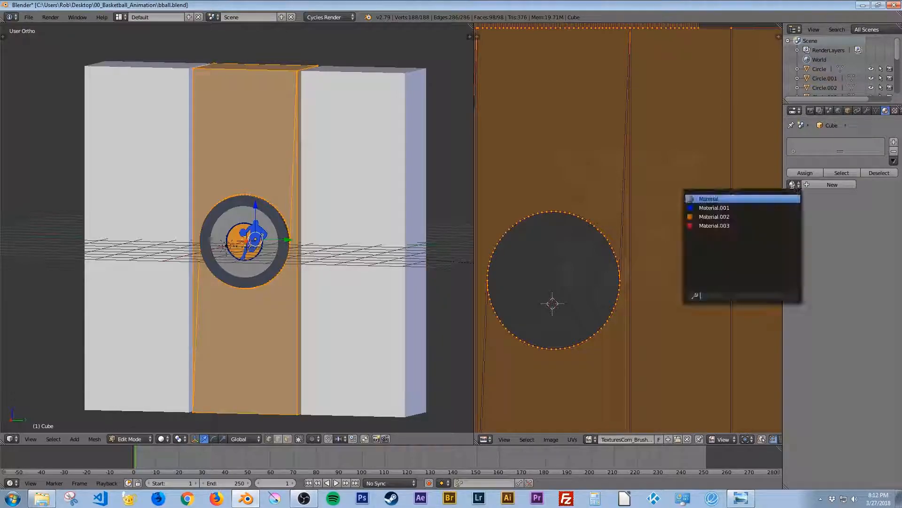
click(735, 198)
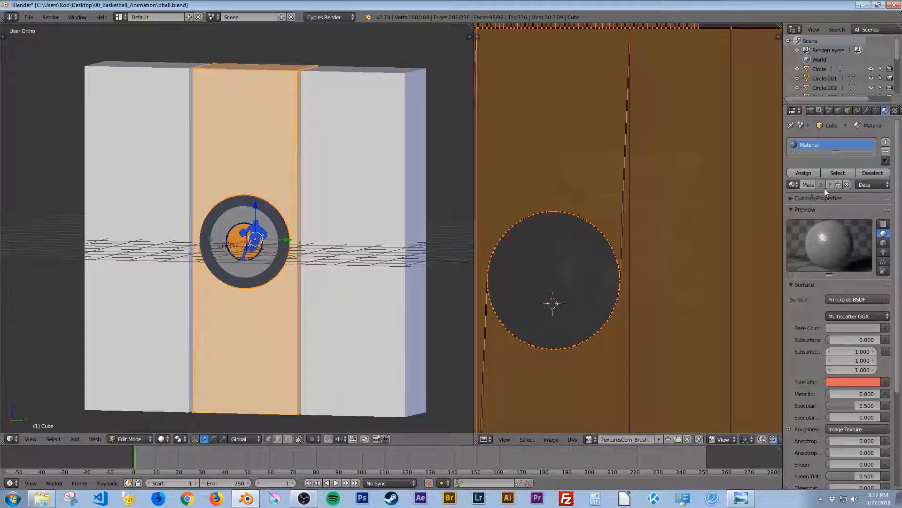
Step: Make the middle panel's material an independent copy and set its base color to an orange-tinged red
click(837, 185)
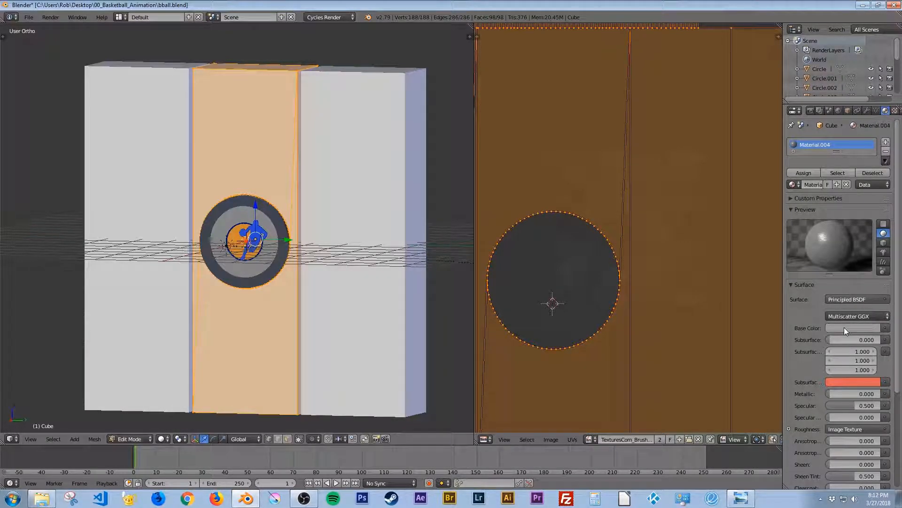
click(858, 328)
drag(839, 235, 827, 262)
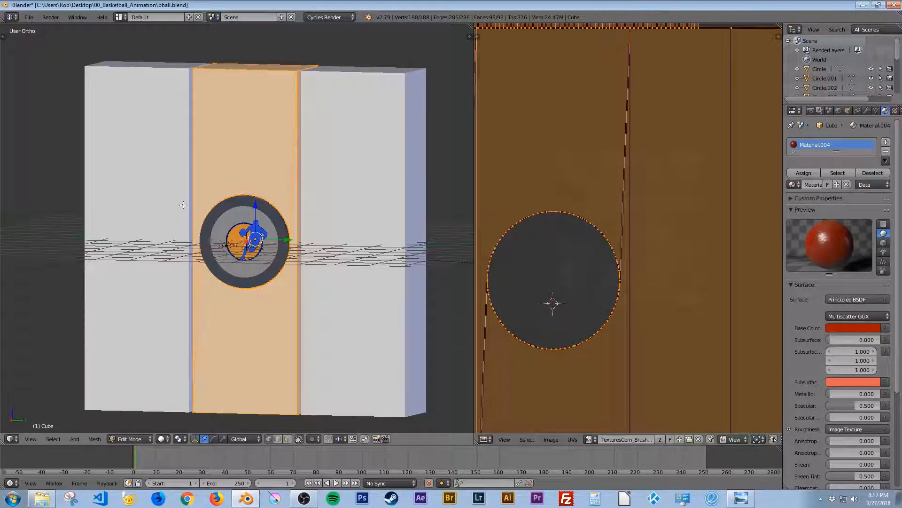
Step: Check the recolored middle panel in a rendered preview from Object Mode
key(Tab)
key(shift+z)
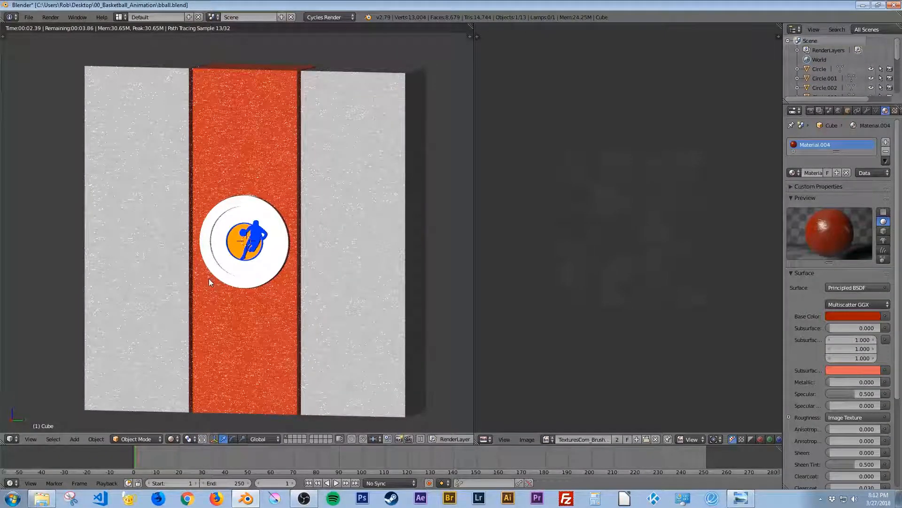
scroll(208, 279, up, 4)
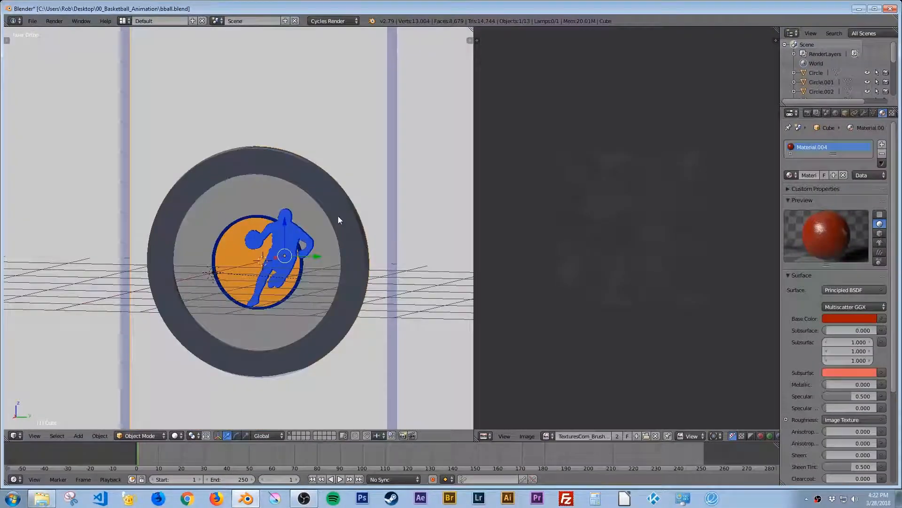
Step: Unwrap all faces of the front ring around the logo in Edit Mode using Smart UV Project with its default settings
right_click(335, 202)
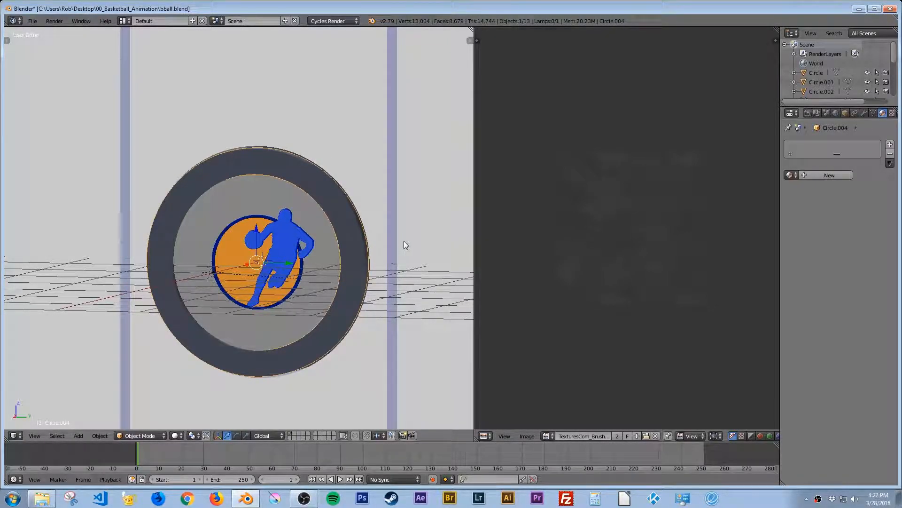
key(Tab)
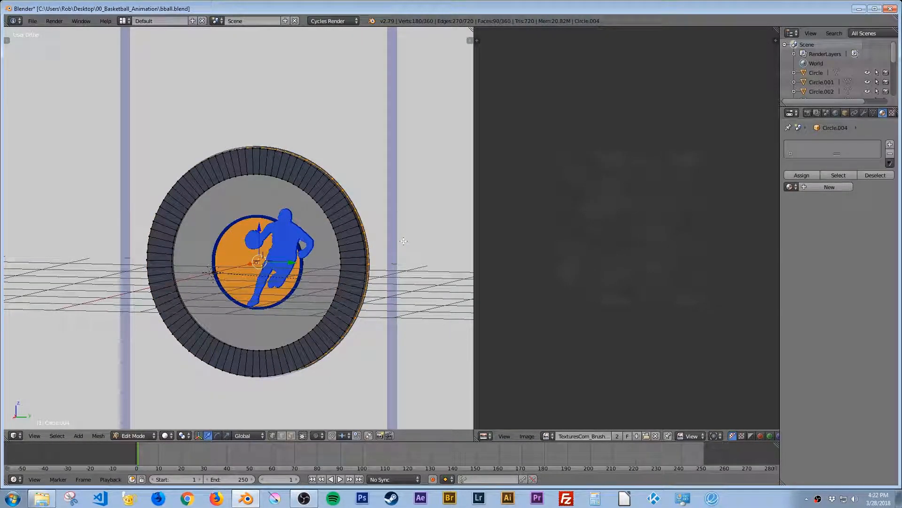
key(a)
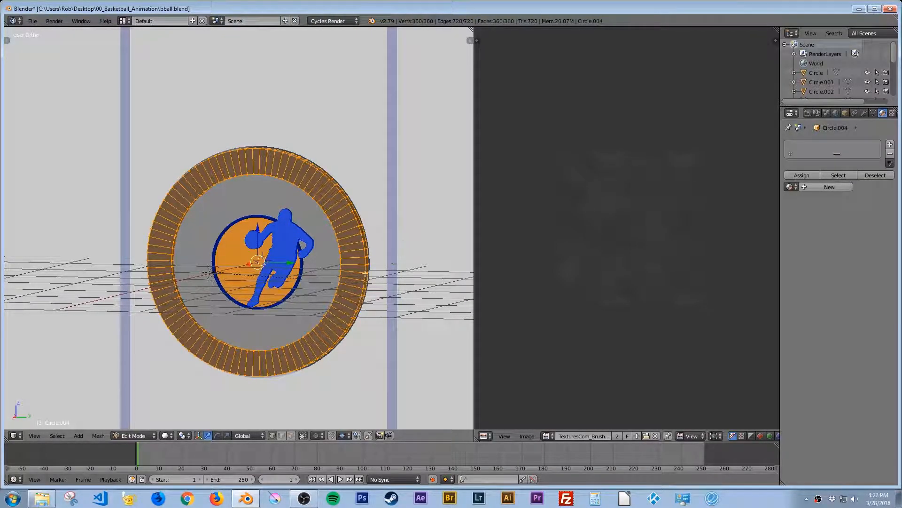
middle_drag(406, 282, 348, 302)
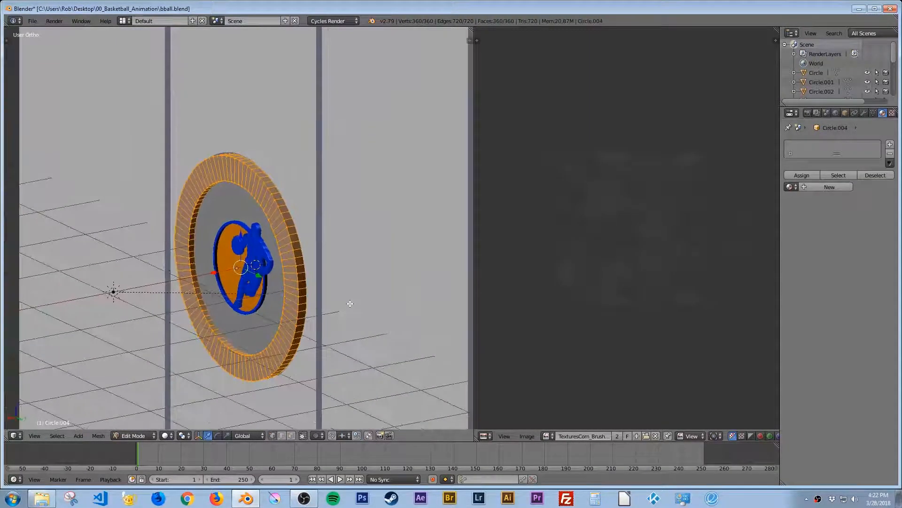
key(z)
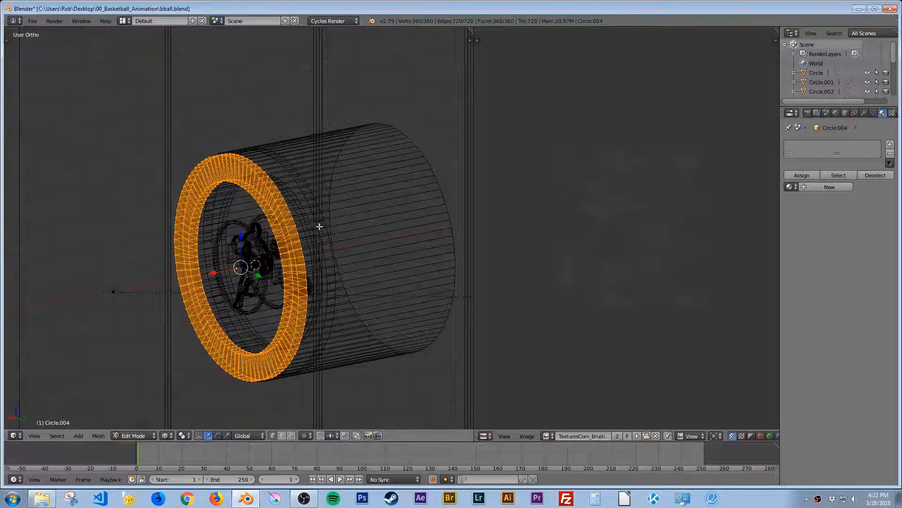
mouse_move(300, 243)
middle_down()
mouse_move(287, 267)
mouse_move(306, 258)
mouse_move(336, 264)
middle_up()
key(z)
key(u)
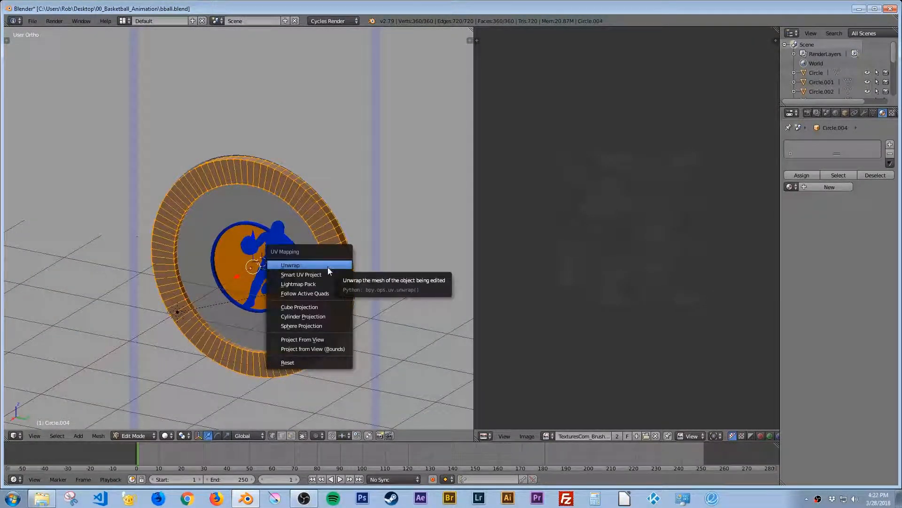
click(310, 276)
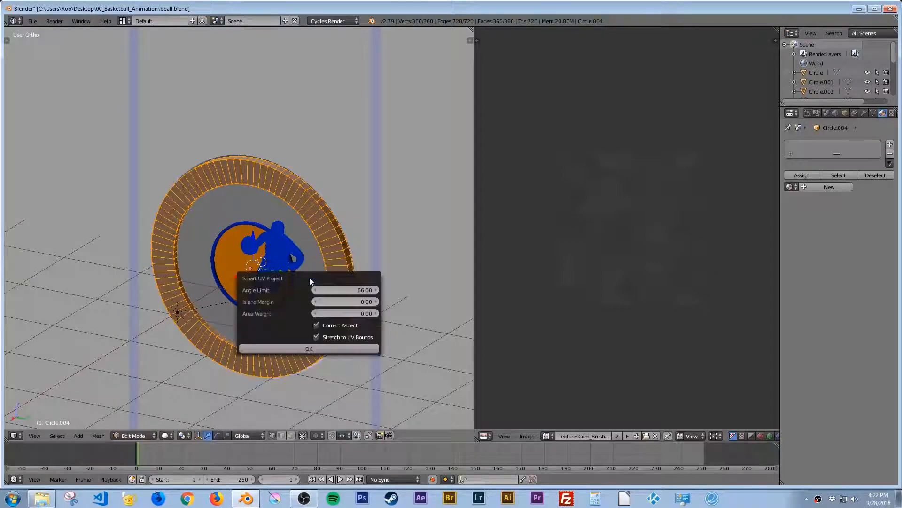
click(330, 348)
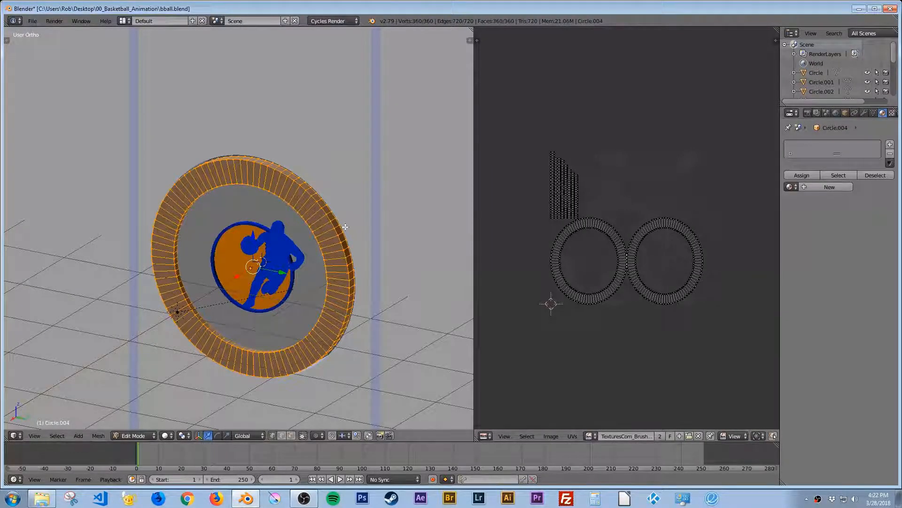
Step: Check the front ring in a rendered preview and assign the existing material named Material to it
middle_drag(293, 292, 302, 278)
key(shift+z)
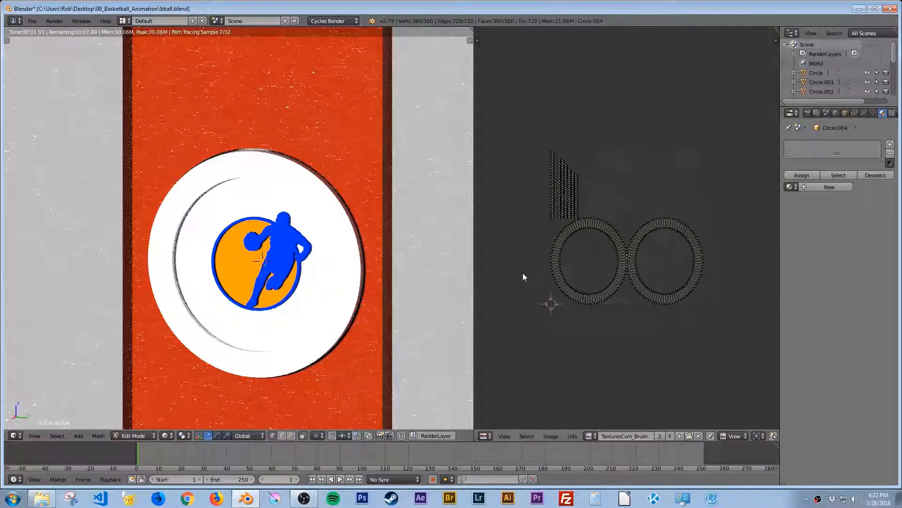
key(shift+z)
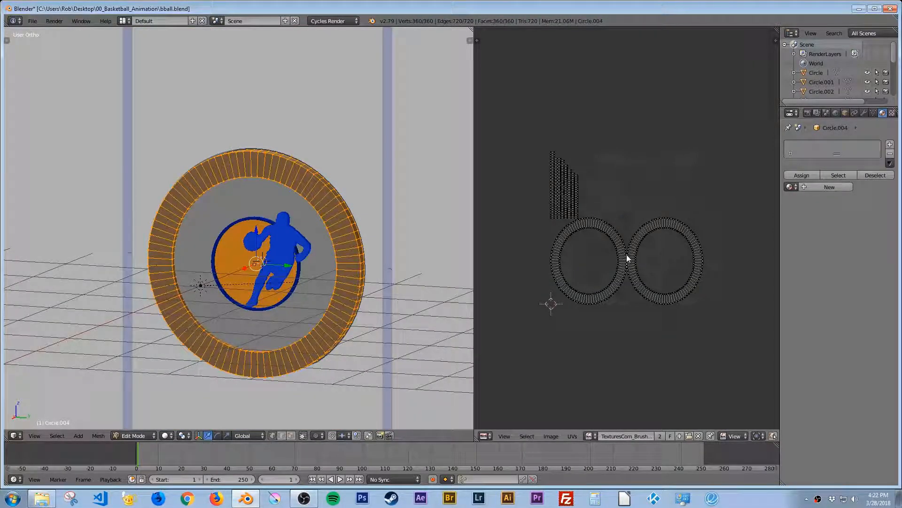
click(792, 187)
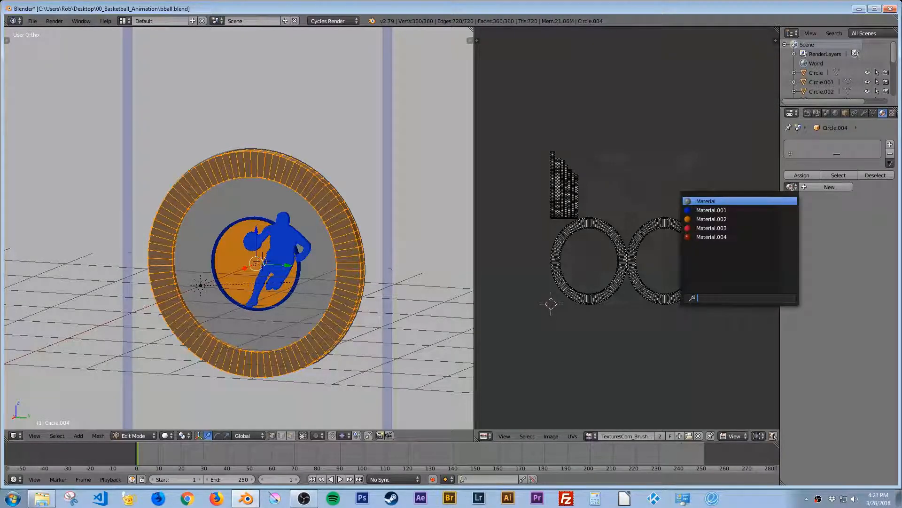
click(724, 201)
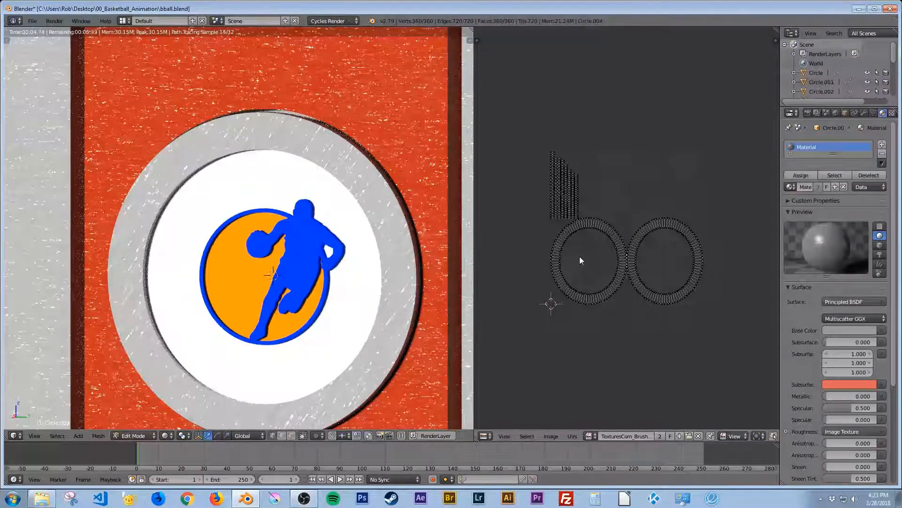
Step: Rotate all of the front ring's UVs about 125 degrees counter-clockwise, check the rendered result, and return to solid shading
key(a)
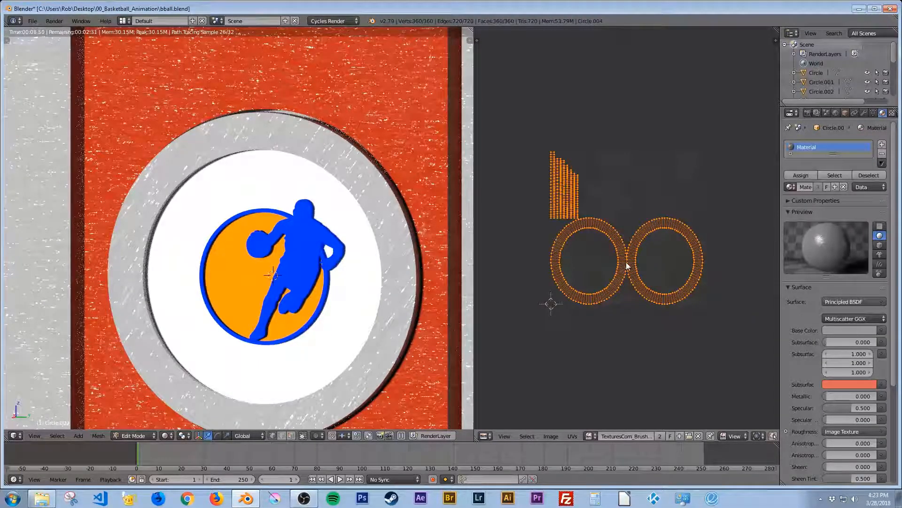
key(r)
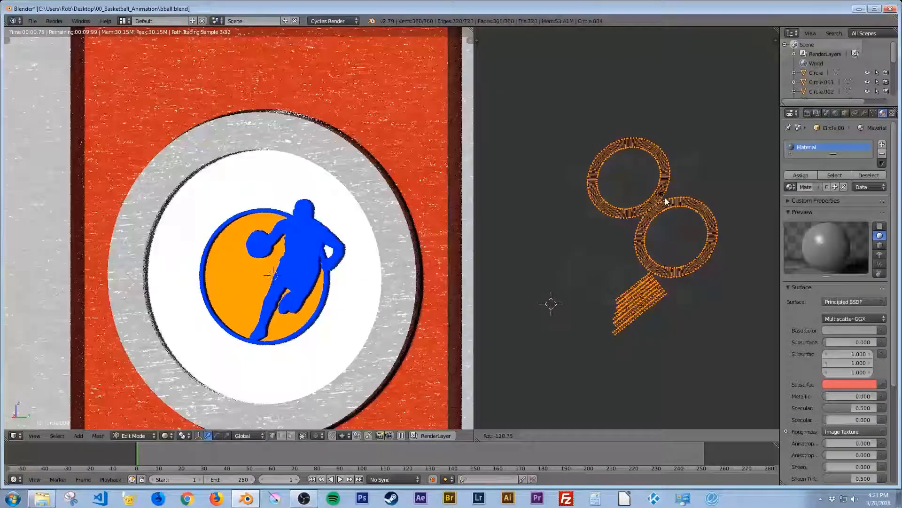
click(669, 201)
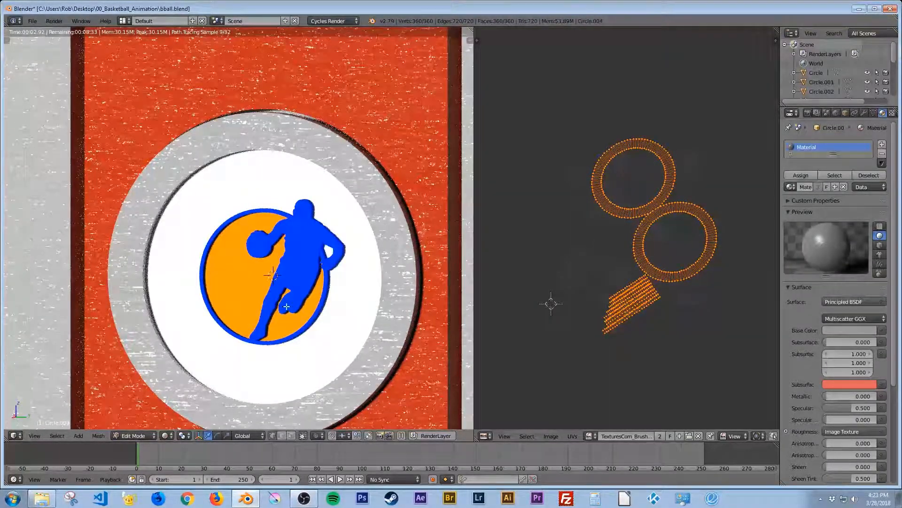
scroll(297, 304, down, 4)
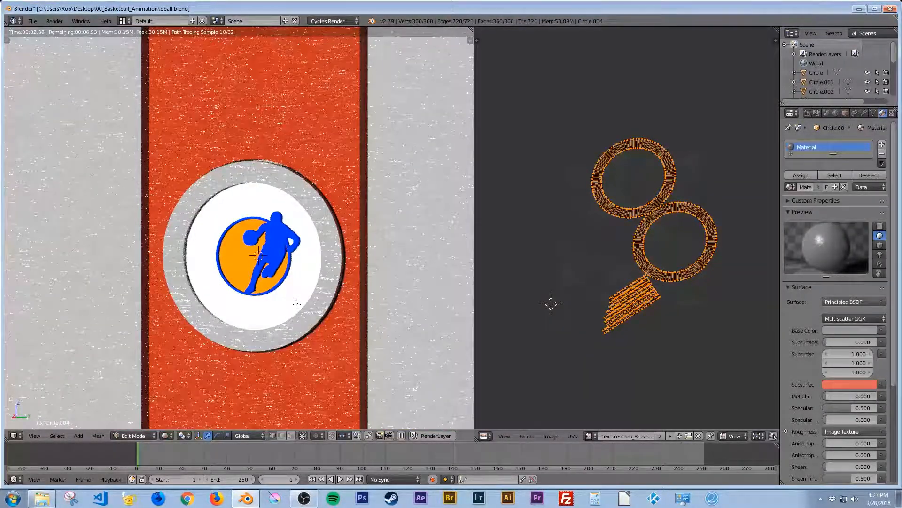
key(shift+z)
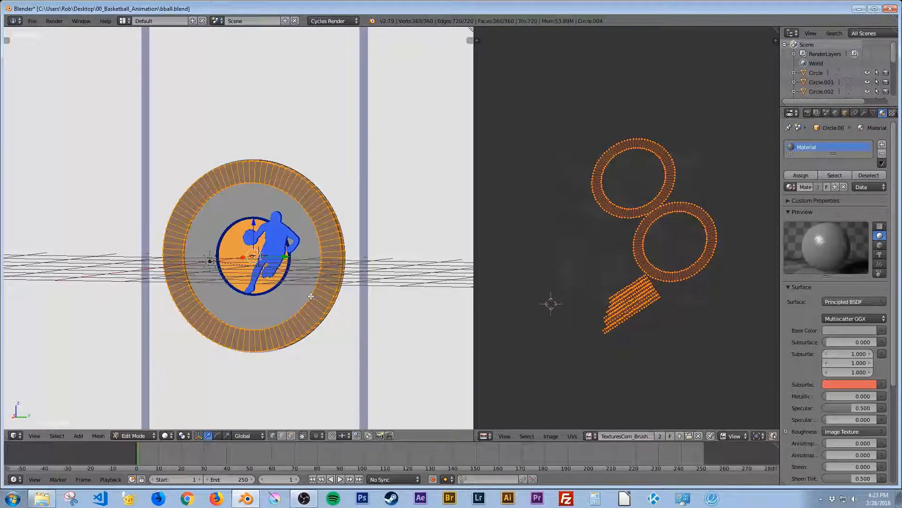
Step: In wireframe view, select the ring behind the front ring and unwrap all its faces using Smart UV Project with its default settings
key(Tab)
middle_drag(334, 237, 296, 262)
key(z)
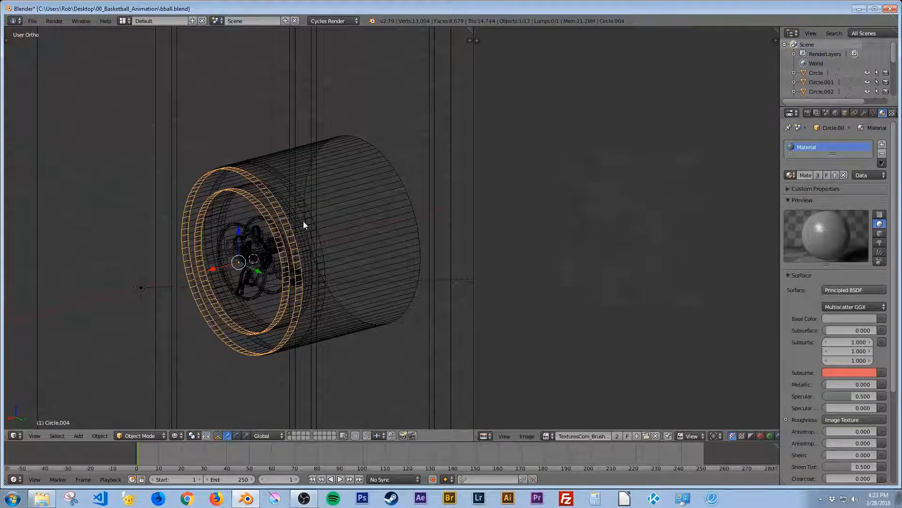
right_click(303, 207)
middle_drag(299, 214, 278, 247)
right_click(276, 252)
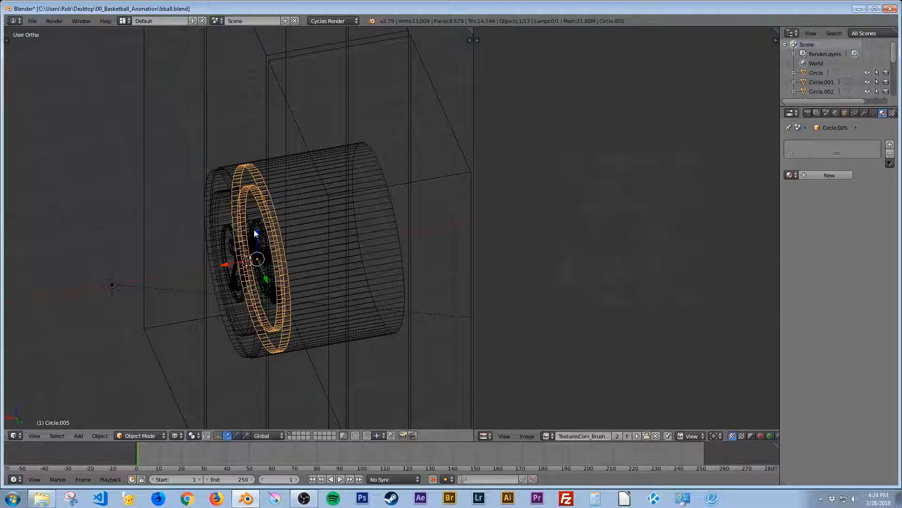
middle_drag(320, 284, 323, 282)
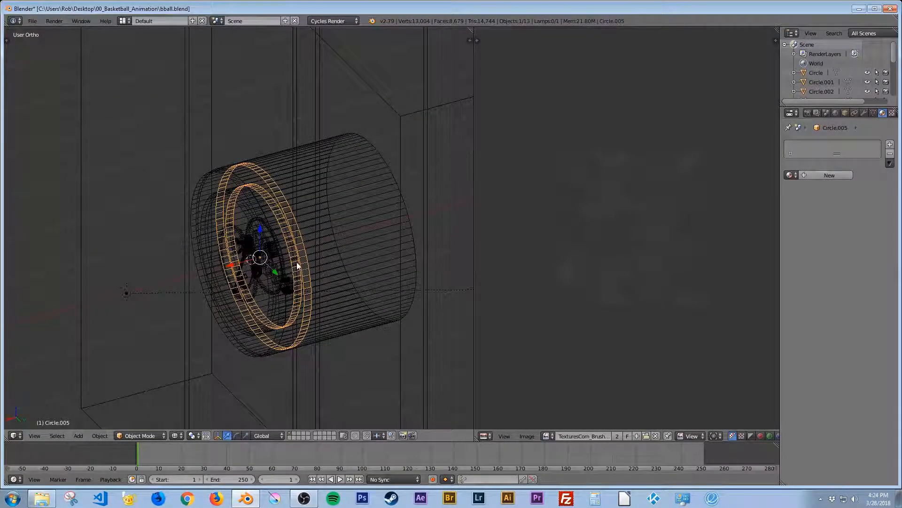
key(Tab)
key(a)
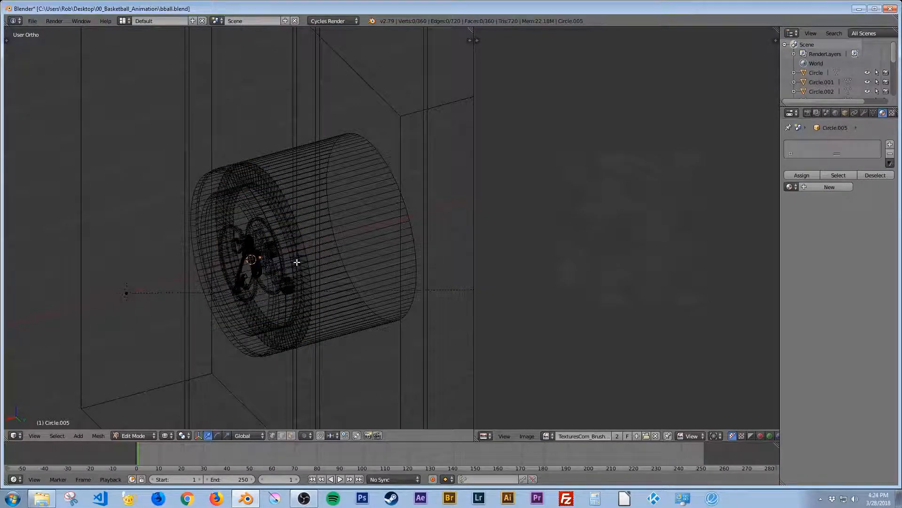
key(a)
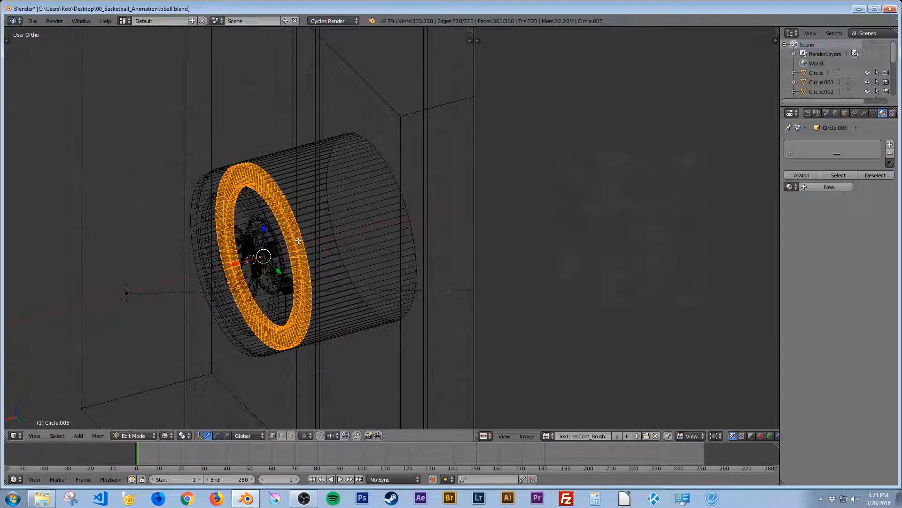
key(u)
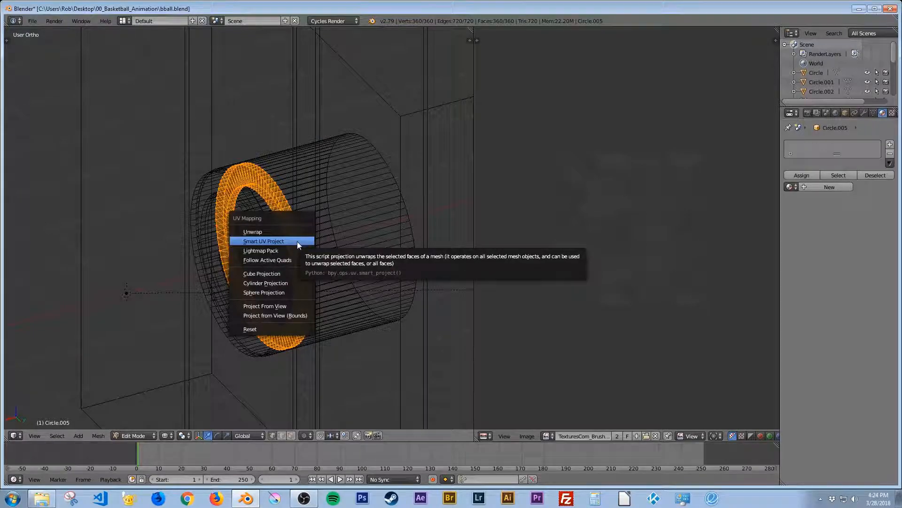
click(293, 241)
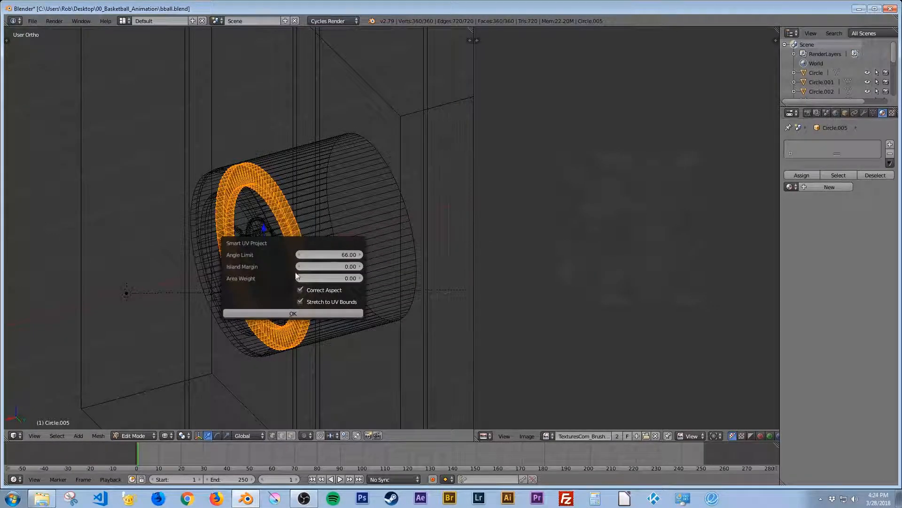
click(301, 313)
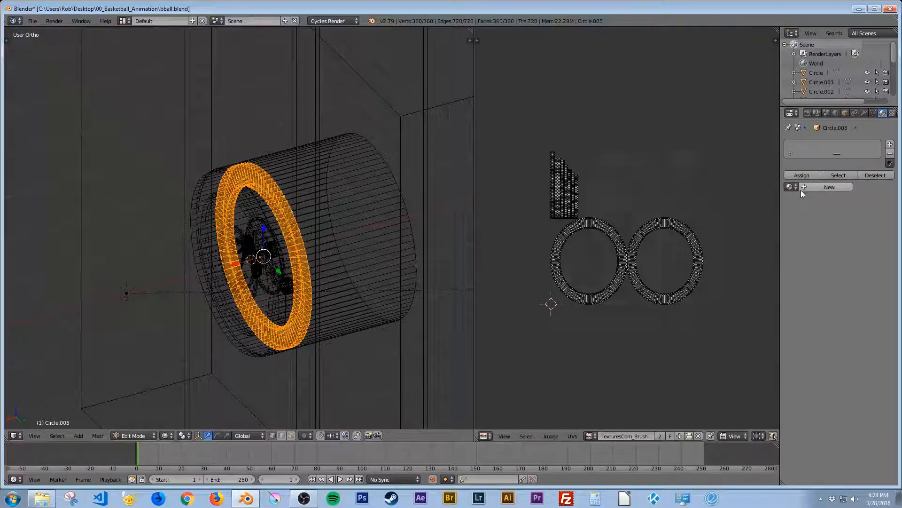
Step: Assign the existing material named Material to the ring behind the front ring and check it in a rendered preview facing the logo
click(789, 187)
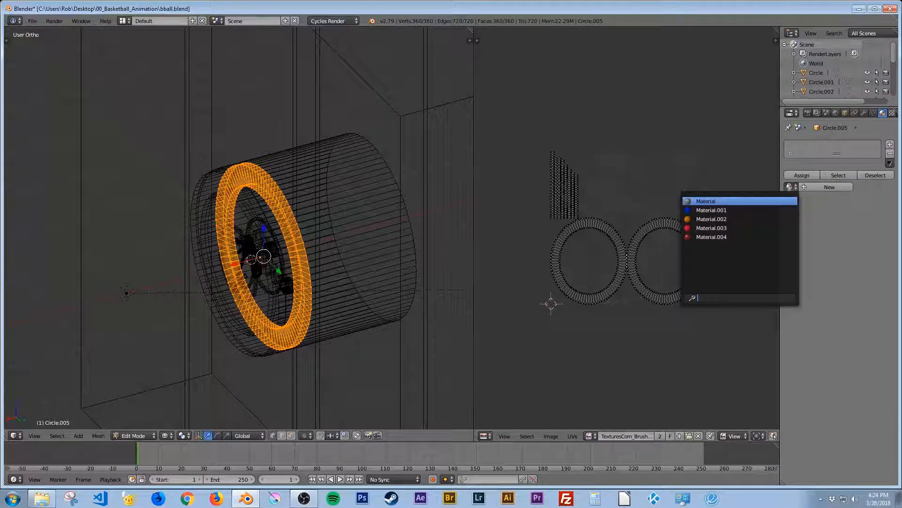
click(712, 201)
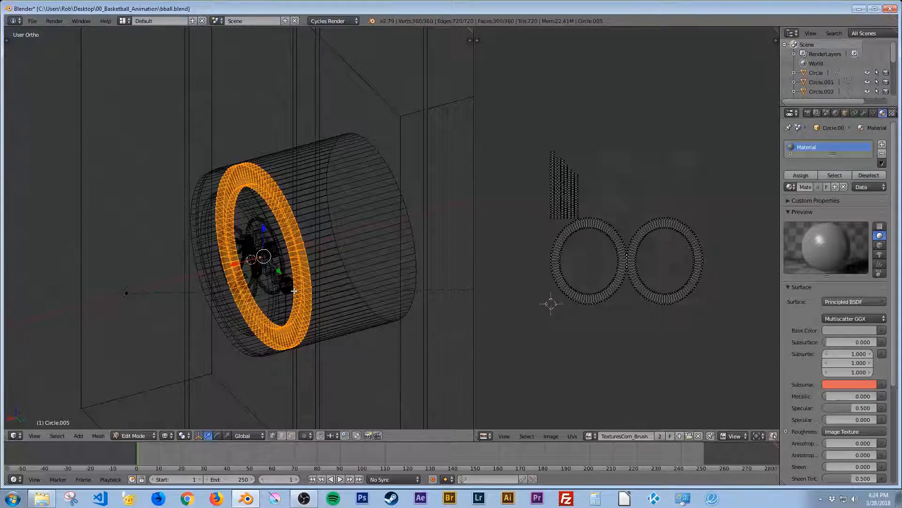
key(shift+z)
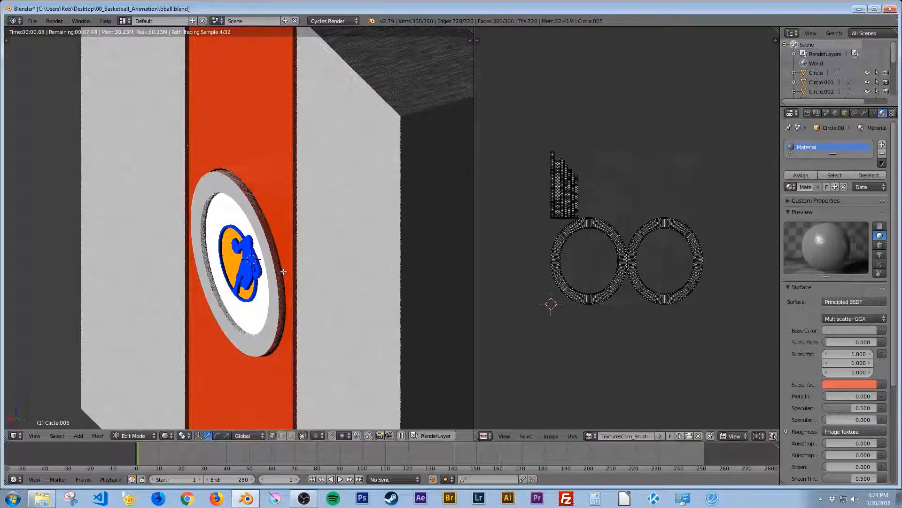
key(shift+z)
mouse_move(330, 259)
middle_down()
mouse_move(223, 251)
mouse_move(193, 224)
middle_up()
key(shift+z)
scroll(200, 226, up, 4)
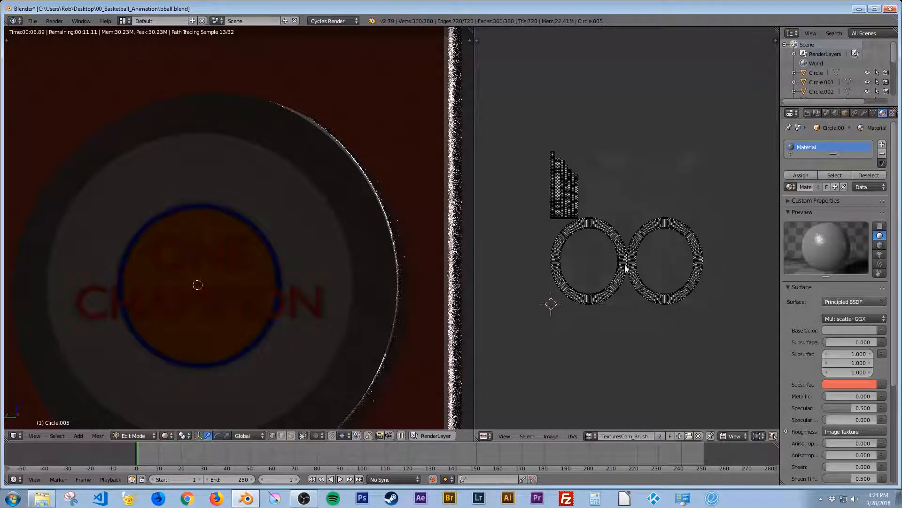
Step: Rotate all of the rear ring's UVs about 27 degrees counter-clockwise and switch the viewport back to wireframe
key(a)
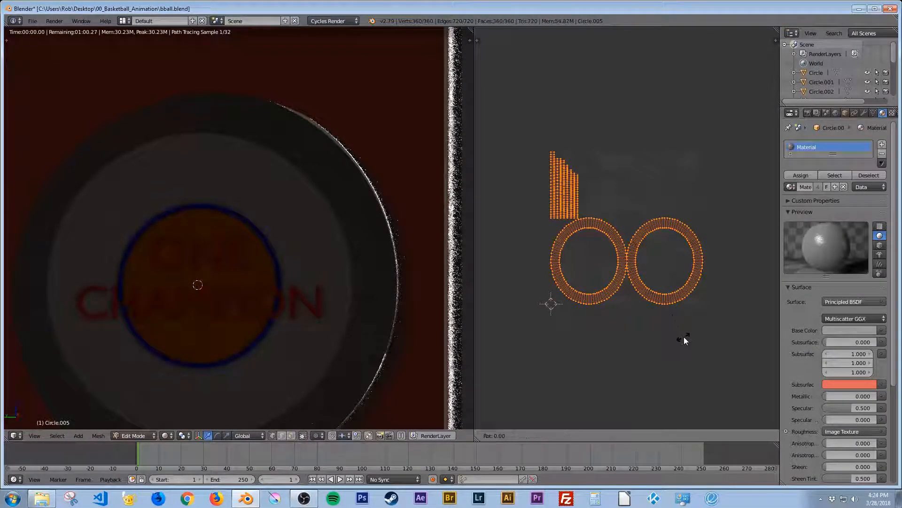
key(r)
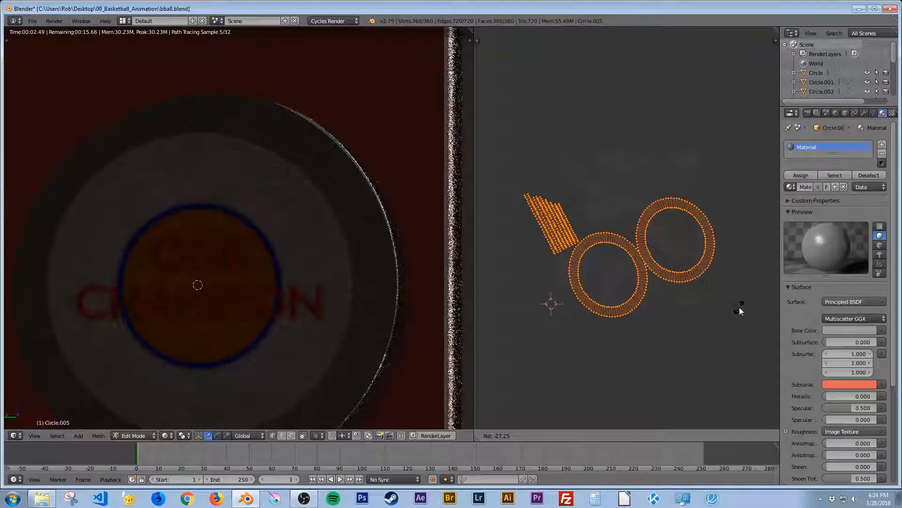
click(740, 306)
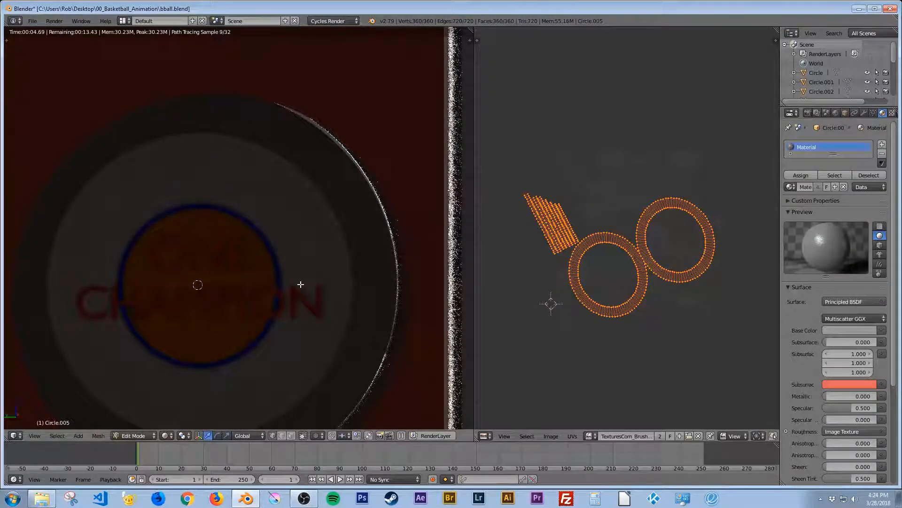
key(z)
scroll(188, 268, down, 6)
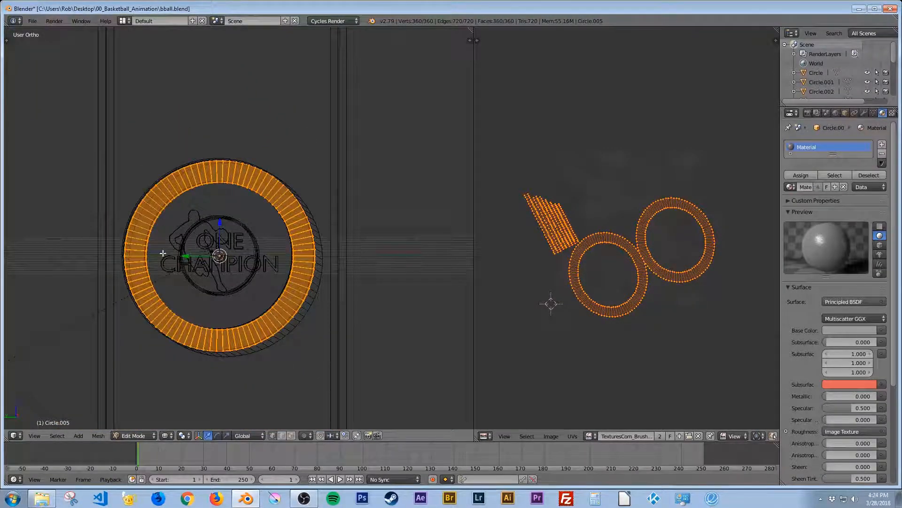
mouse_move(169, 258)
middle_down()
mouse_move(324, 307)
mouse_move(319, 286)
middle_up()
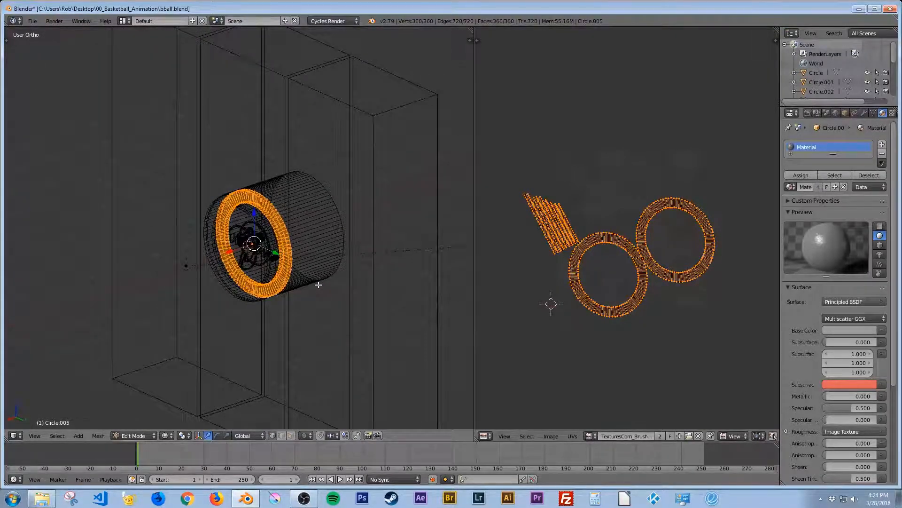
Step: Leave Edit Mode, return to solid shading, and save the file
key(Tab)
key(z)
middle_drag(281, 311, 296, 311)
key(ctrl+s)
scroll(227, 278, up, 6)
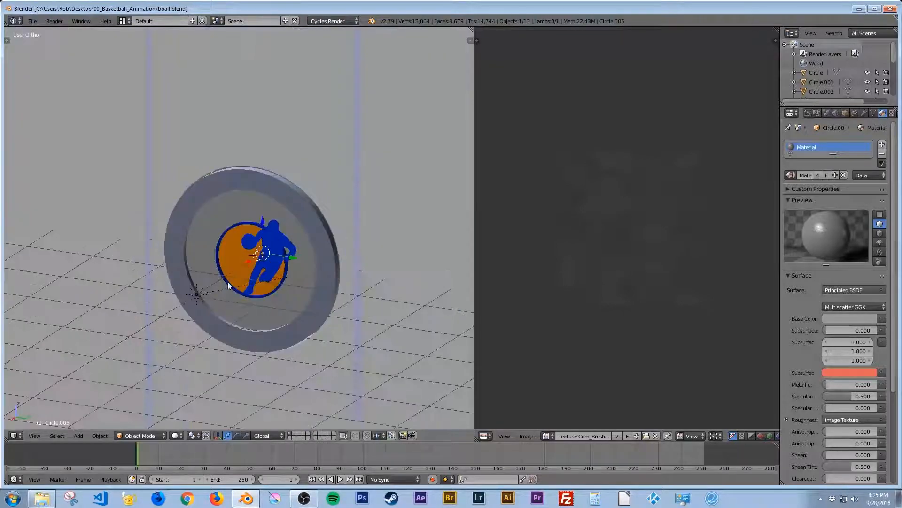
Step: Select the thin blue ring around the orange disc and replace its material with the existing one named Material
right_click(205, 247)
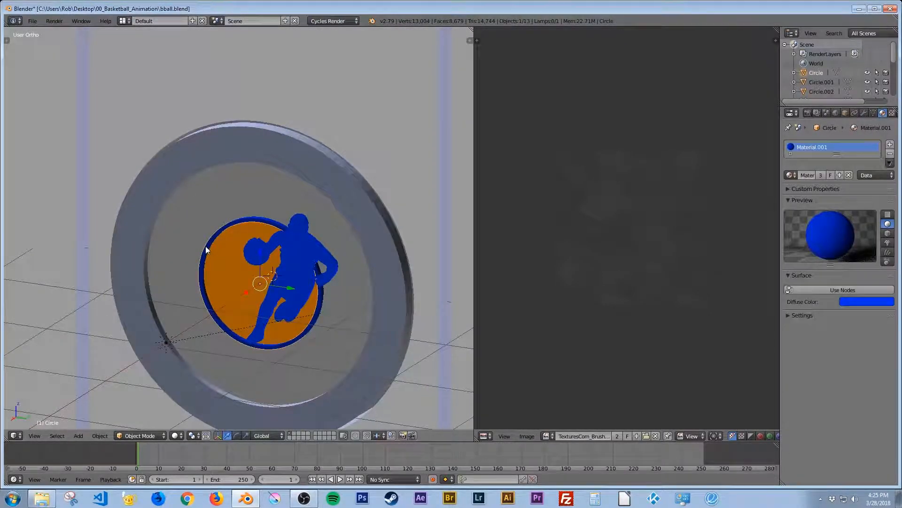
middle_drag(319, 294, 334, 318)
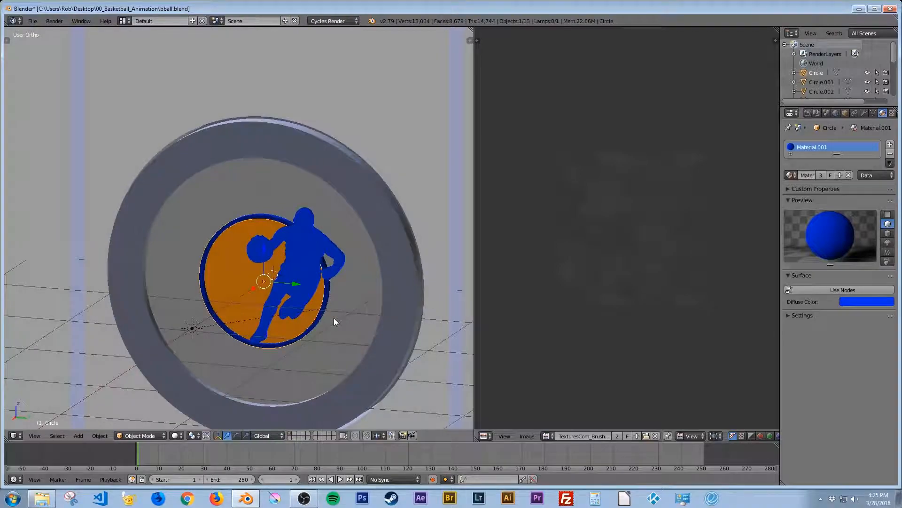
click(792, 175)
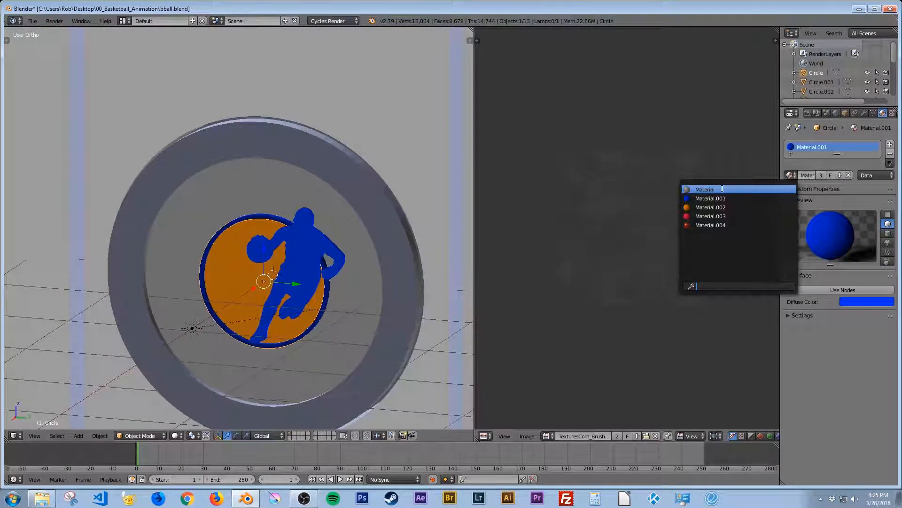
click(700, 189)
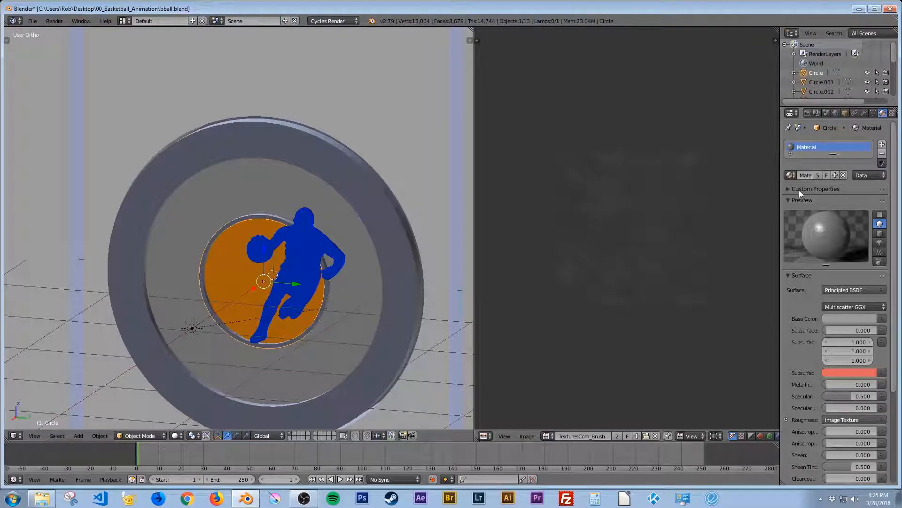
Step: Make the thin ring's material a single-user copy and set its base color to a saturated blue
click(835, 176)
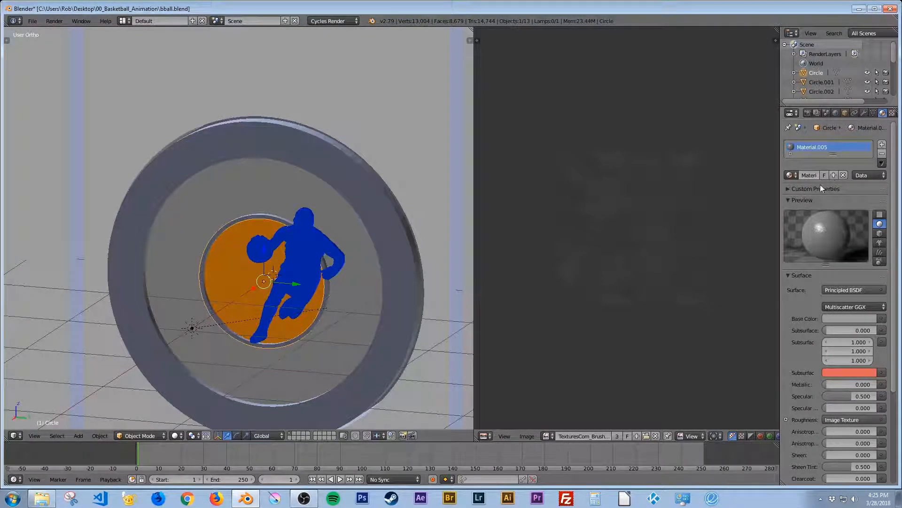
click(847, 317)
mouse_move(848, 210)
mouse_down()
mouse_move(854, 193)
mouse_move(870, 198)
mouse_move(869, 185)
mouse_up()
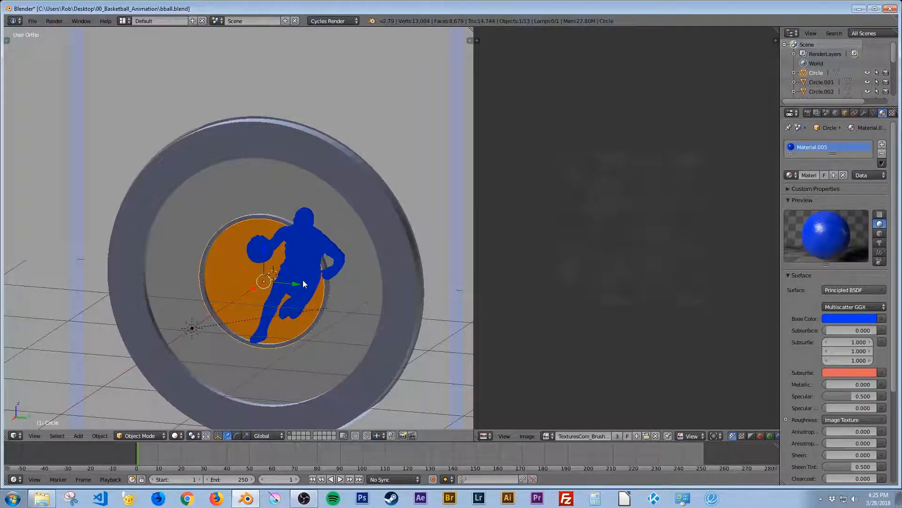
Step: Unwrap all faces of the thin ring with Smart UV Project at its default settings and check it up close in rendered shading
key(Tab)
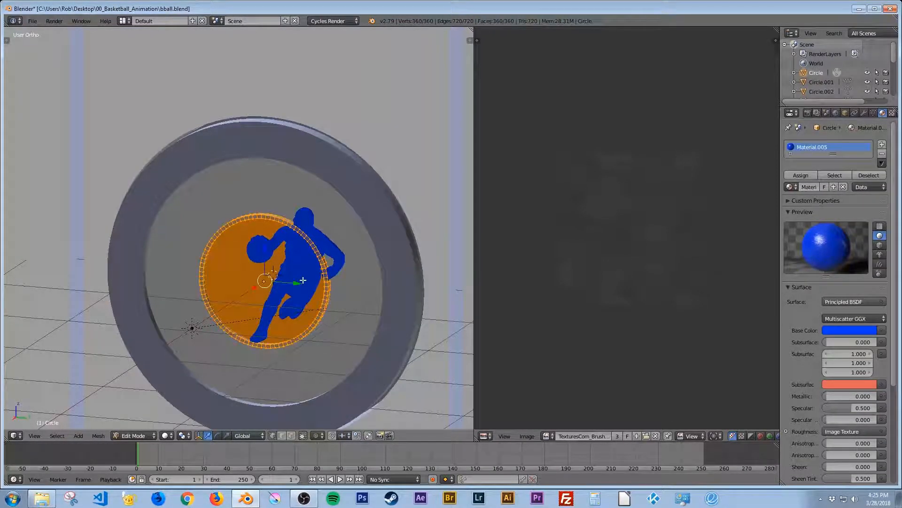
key(u)
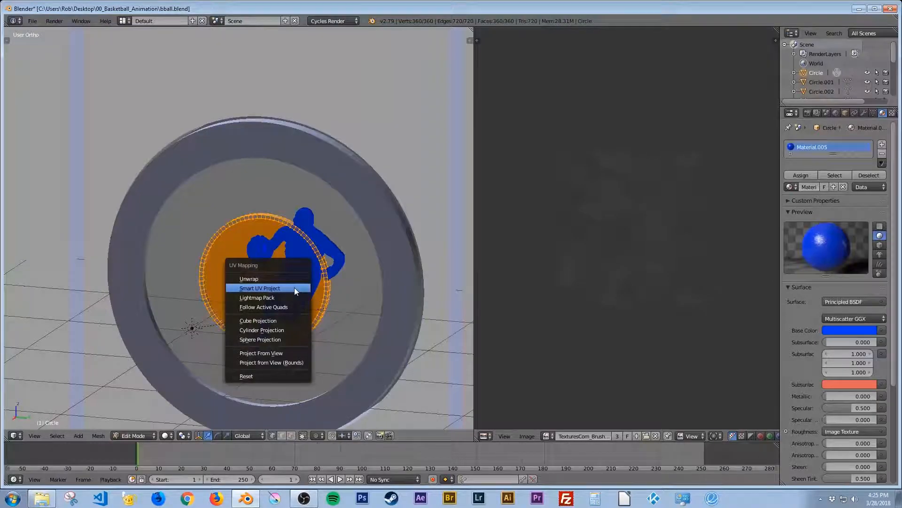
click(294, 288)
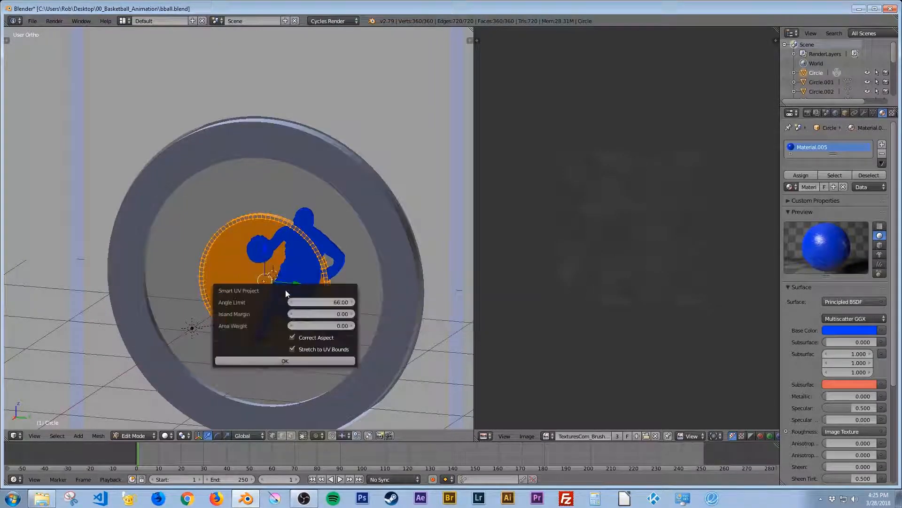
click(291, 357)
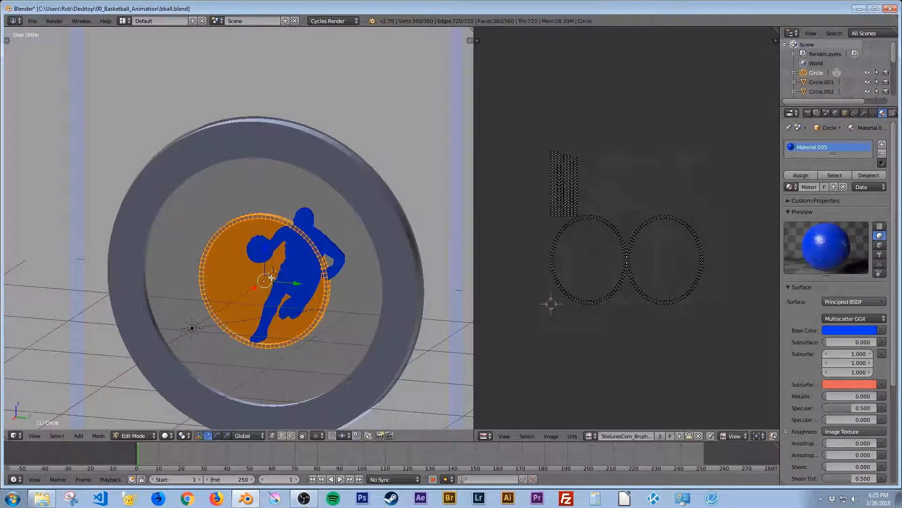
key(shift+z)
scroll(276, 292, up, 1)
scroll(276, 292, up, 2)
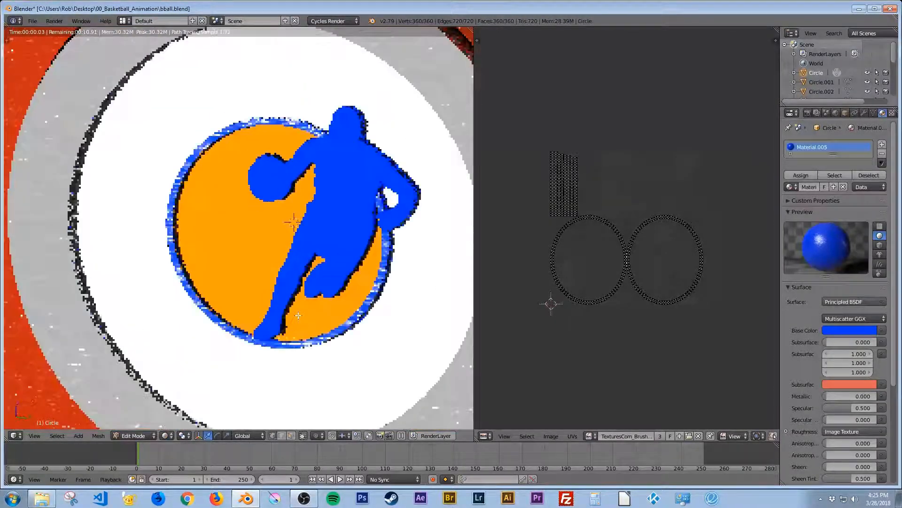
scroll(298, 315, up, 1)
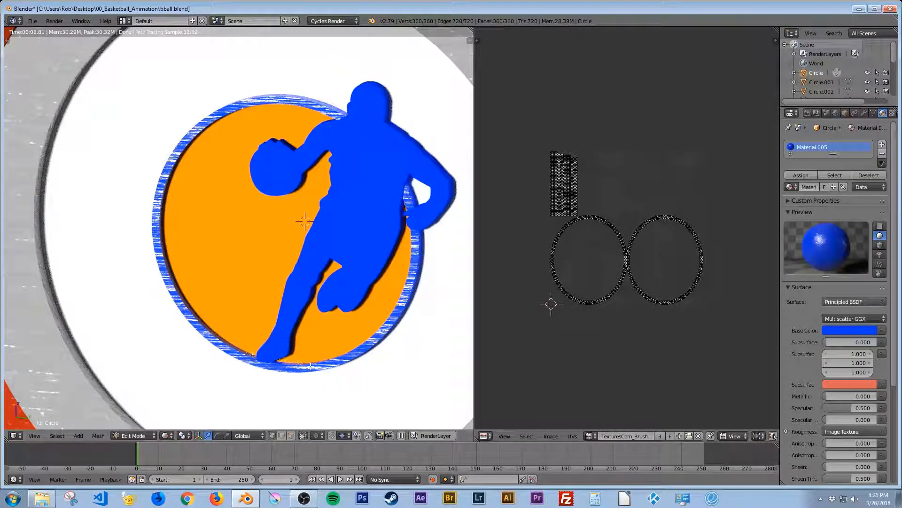
Step: Switch the UV editor area to the Node Editor and set the blue material's Normal Map strength to 1
click(485, 436)
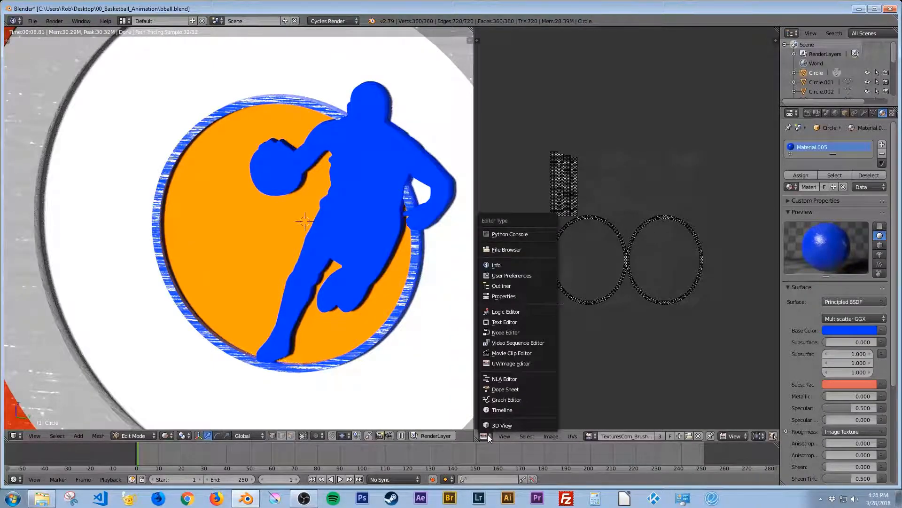
click(507, 332)
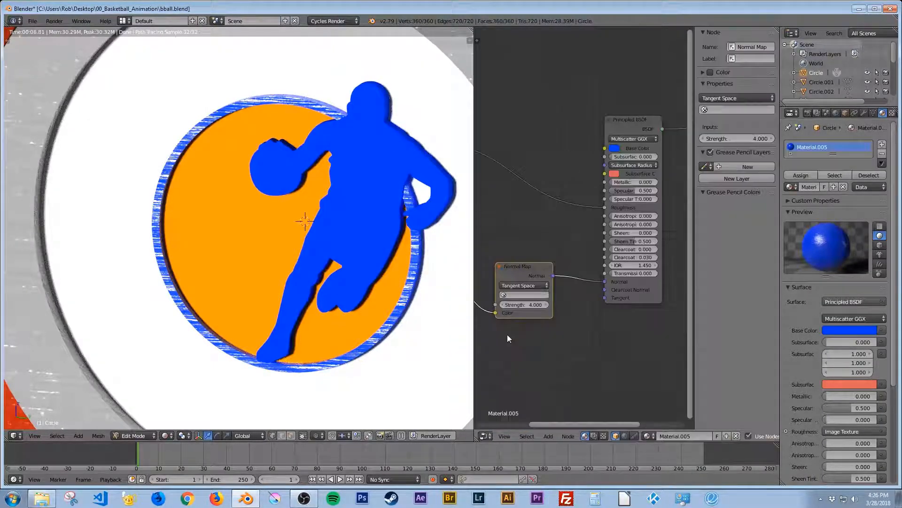
middle_drag(508, 337, 584, 338)
click(578, 295)
text(1)
key(Return)
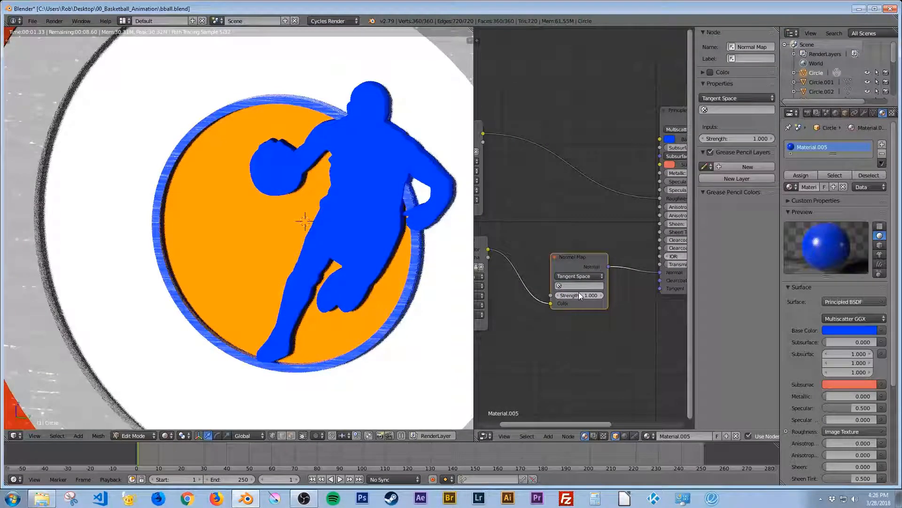
Step: Try a Normal Map strength of 0.3 on the blue material and inspect the thin ring's rendered surface up close
click(578, 295)
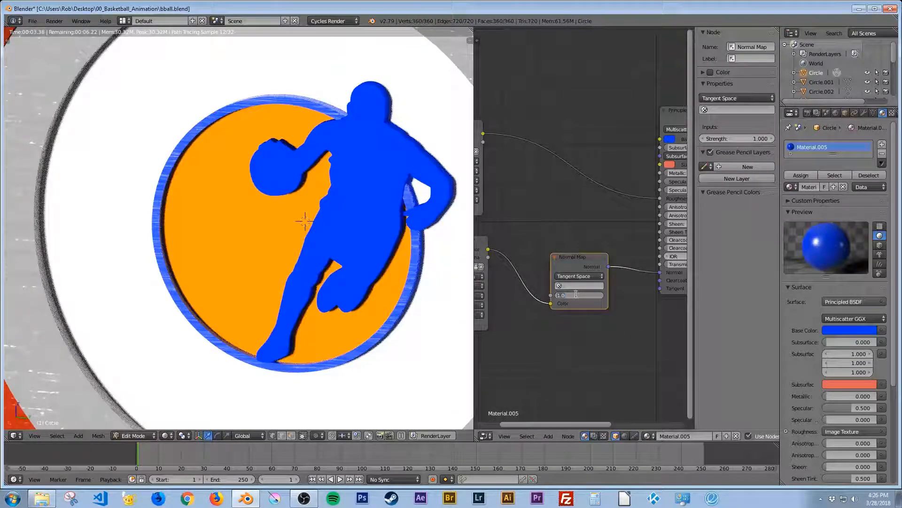
text(.3)
key(Return)
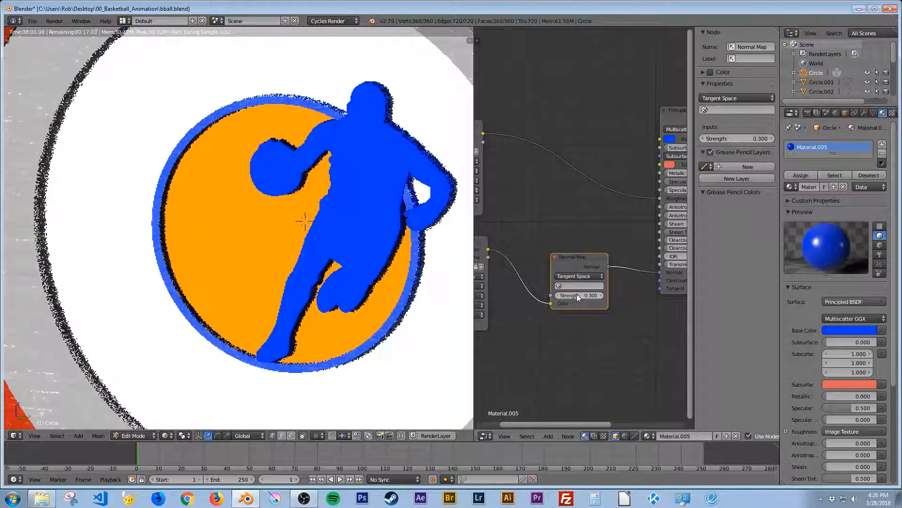
scroll(411, 315, up, 2)
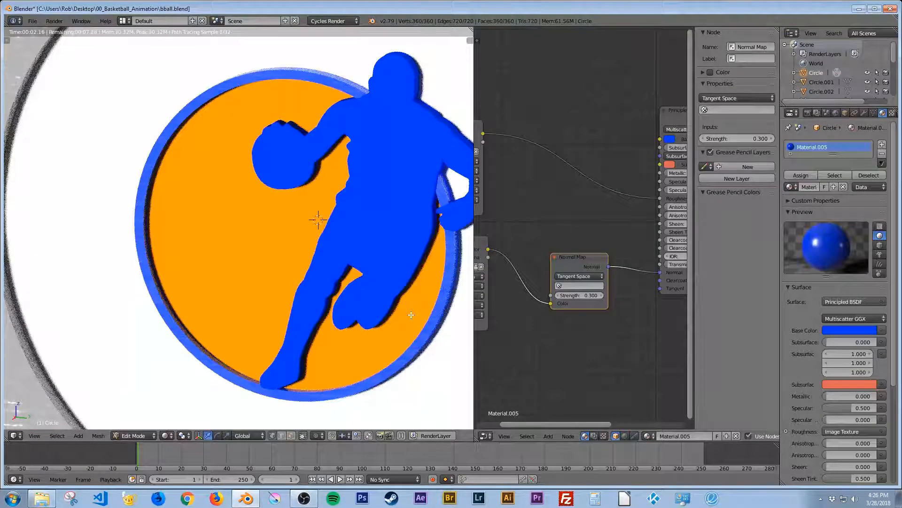
Step: Set the blue material's Normal Map strength to 0.6 and check the thin ring in the rendered preview
click(584, 295)
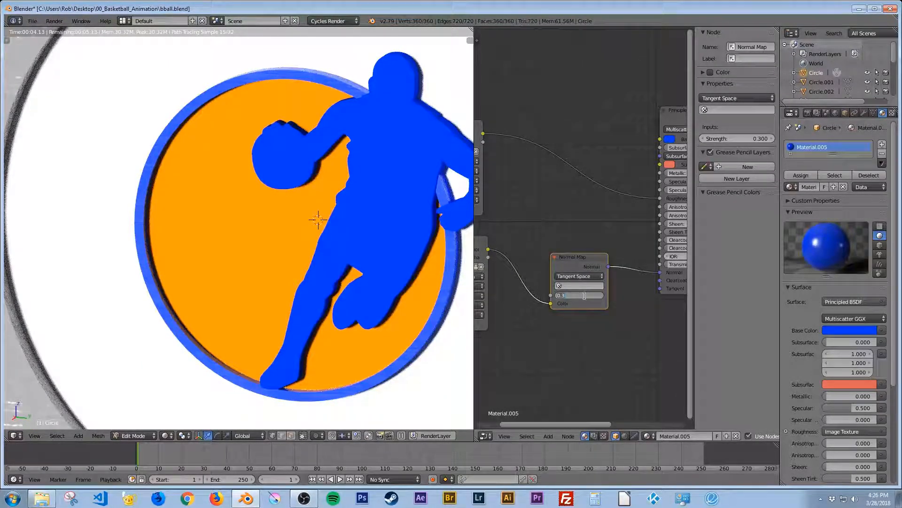
text(0.6)
key(Return)
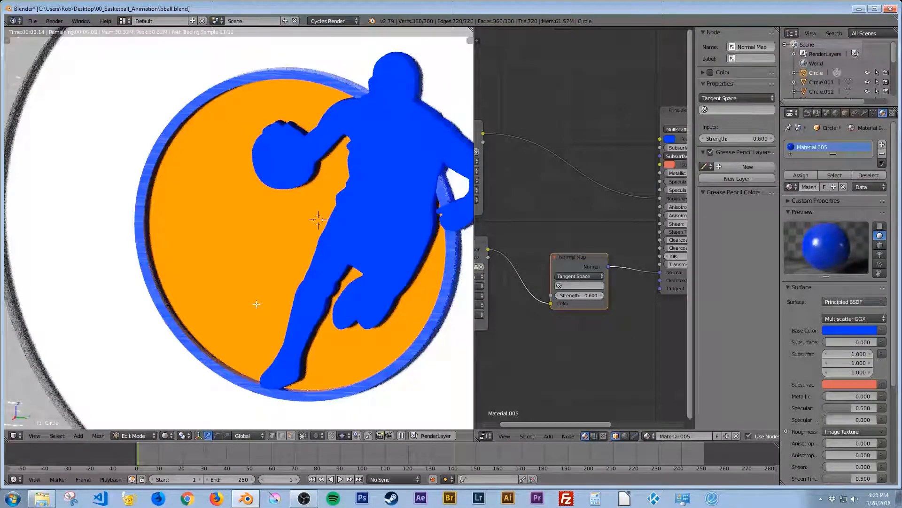
scroll(304, 220, down, 1)
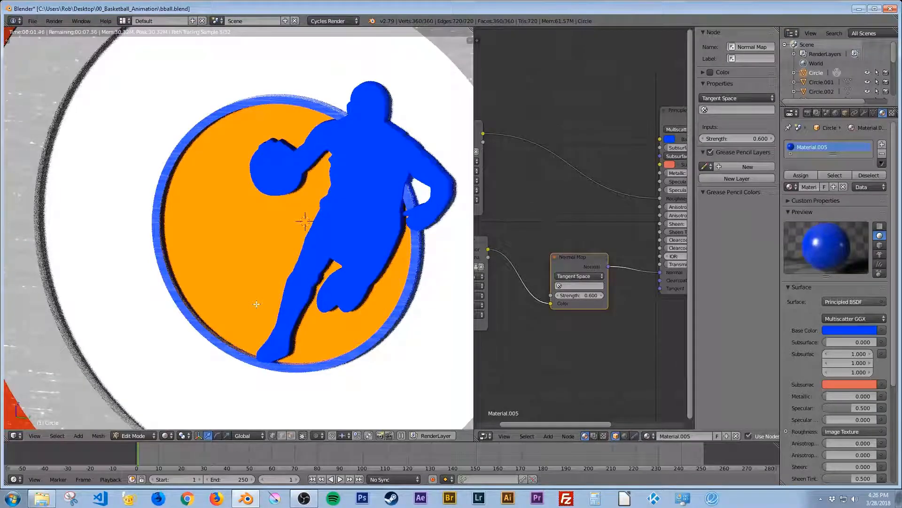
scroll(257, 304, down, 2)
scroll(257, 305, down, 2)
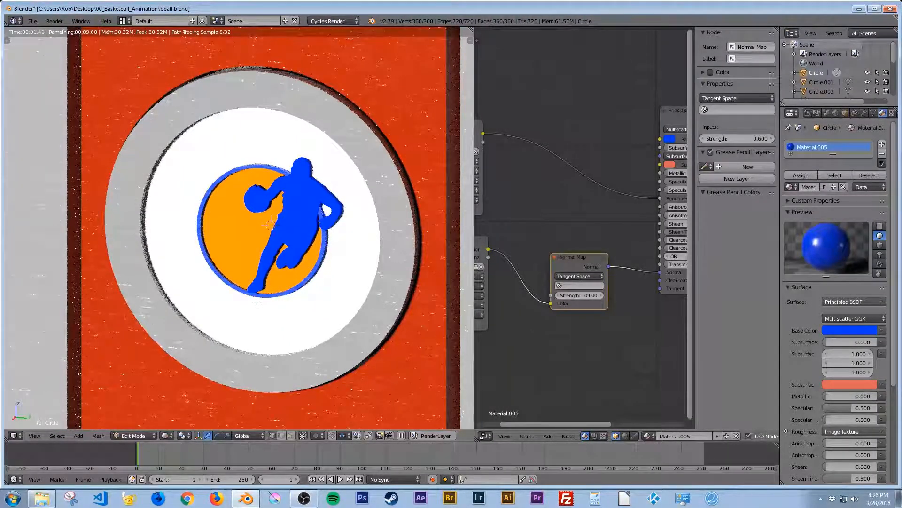
Step: Return to solid shading, save the file, and leave Edit Mode on the thin ring
key(shift+z)
key(ctrl+s)
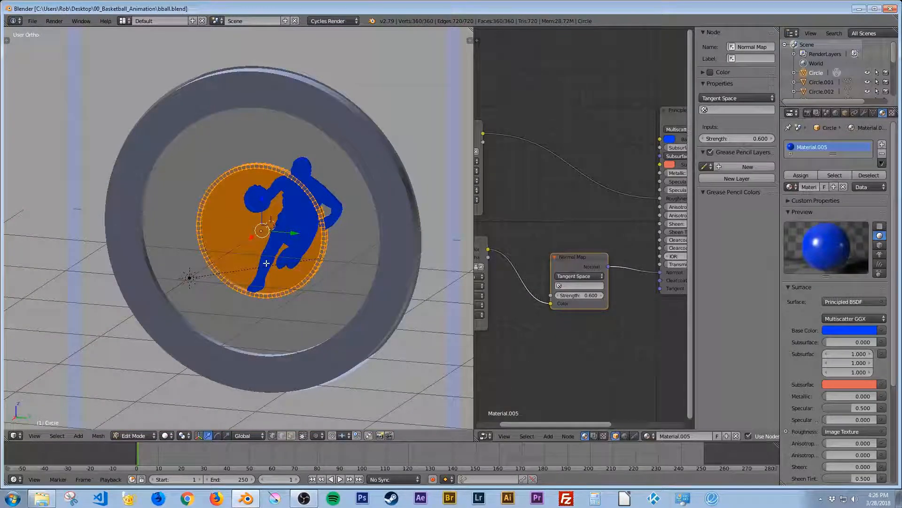
key(Tab)
Step: Check the whole logo against the panels in a rendered preview
scroll(266, 263, down, 4)
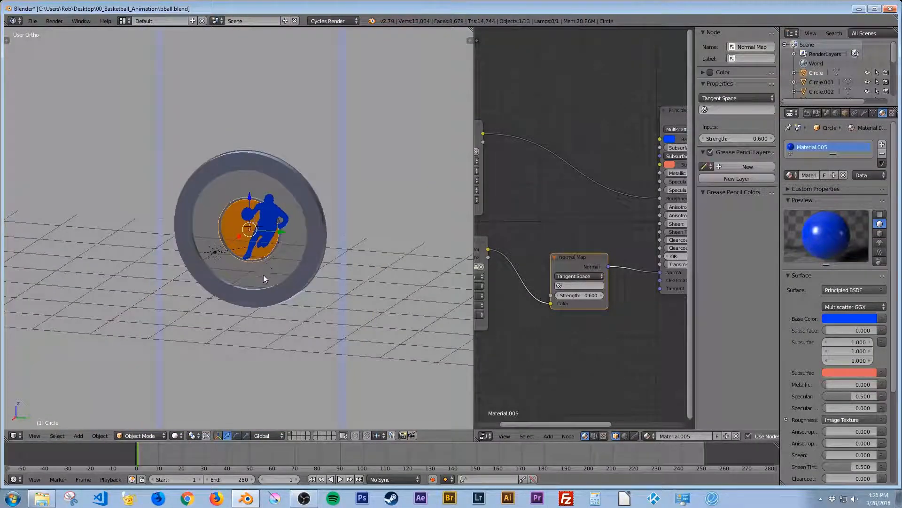
scroll(264, 276, down, 2)
key(shift+z)
scroll(237, 273, up, 2)
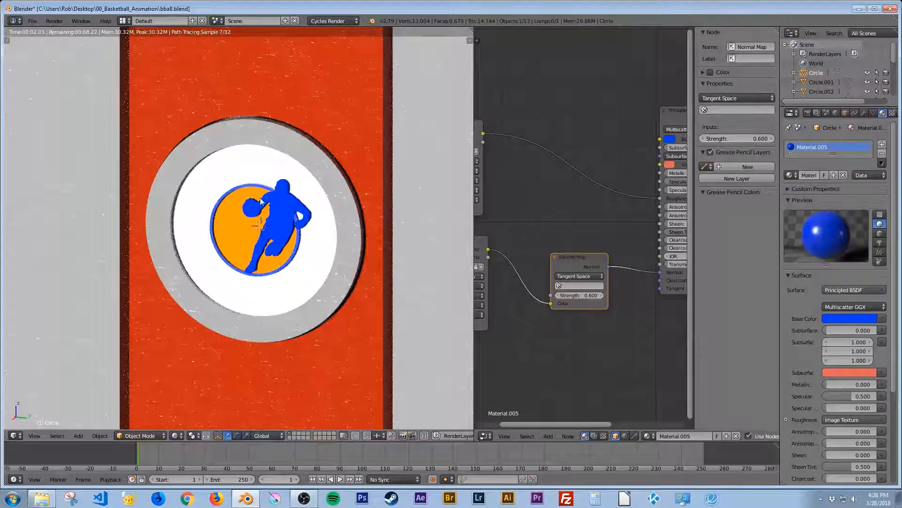
Step: Return to solid shading, select the large inner disc, and give it a material slot with the existing brushed-metal Material
key(shift+z)
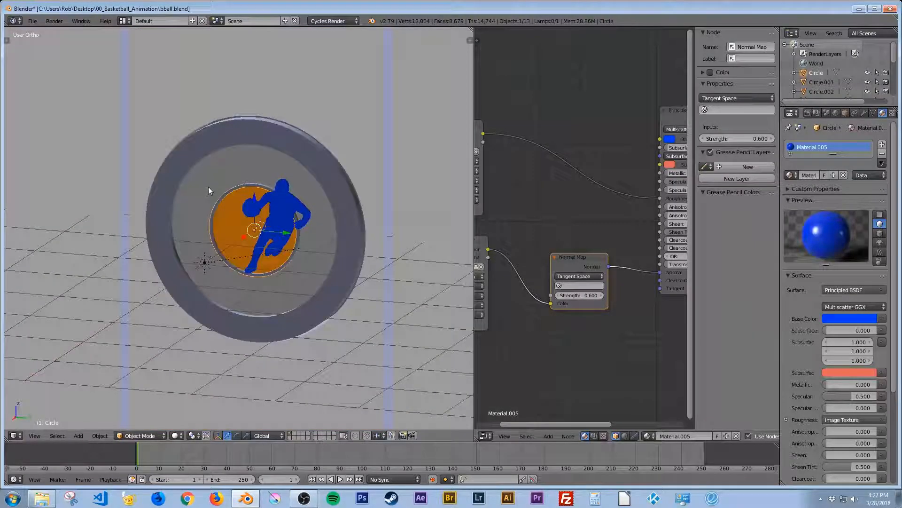
right_click(206, 192)
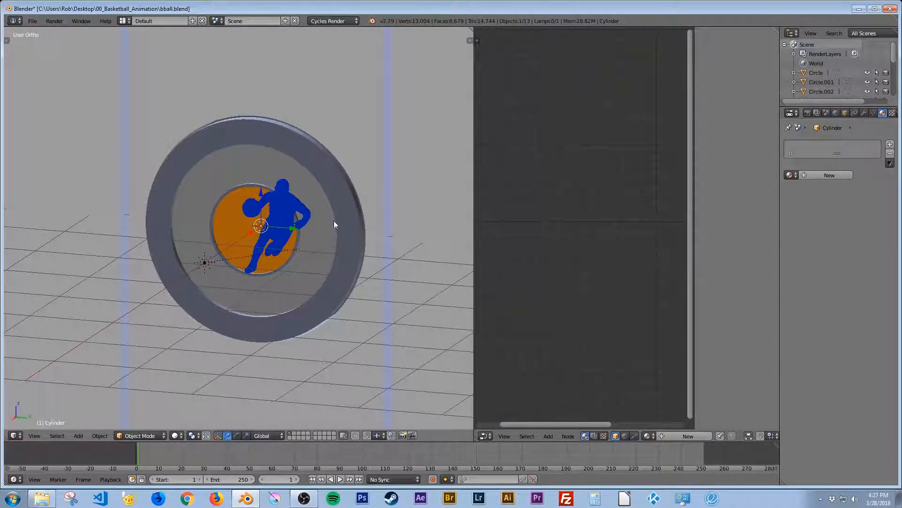
click(889, 144)
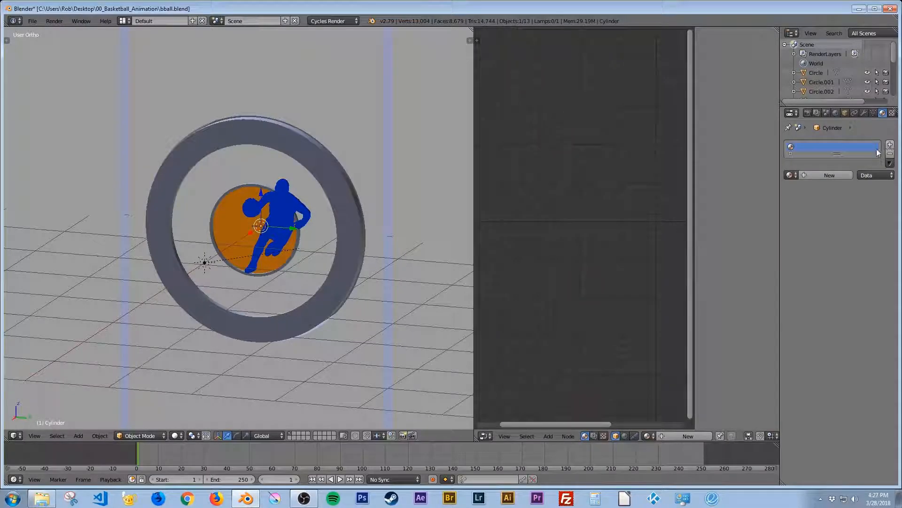
click(792, 176)
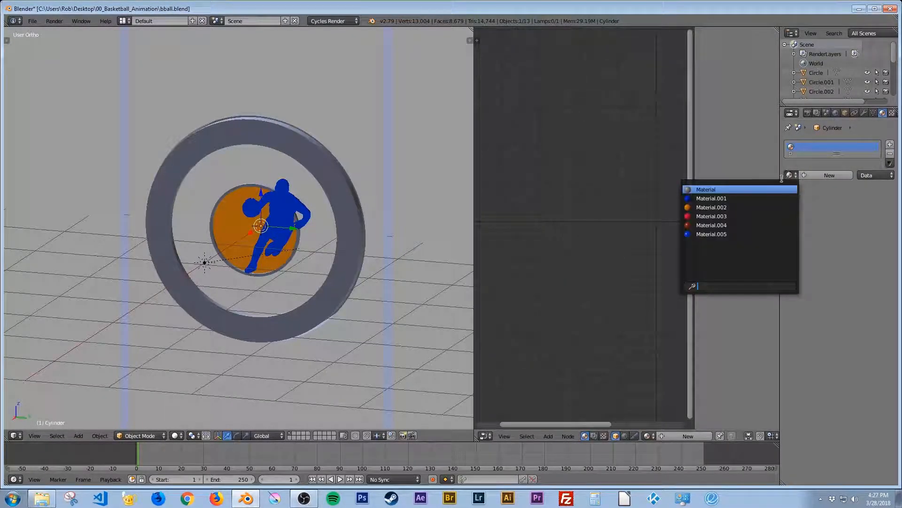
click(709, 189)
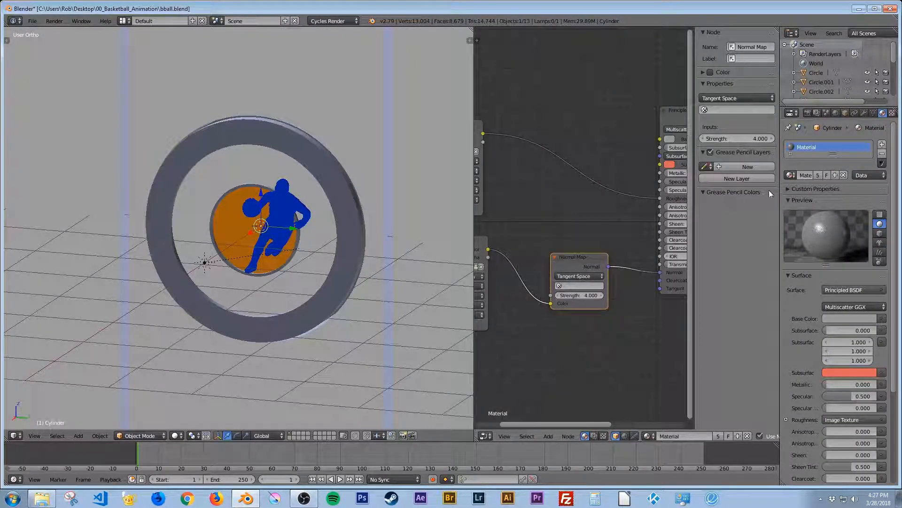
Step: Add a second slot to the disc with a new Principled BSDF material and set its Roughness to 1.000
click(883, 145)
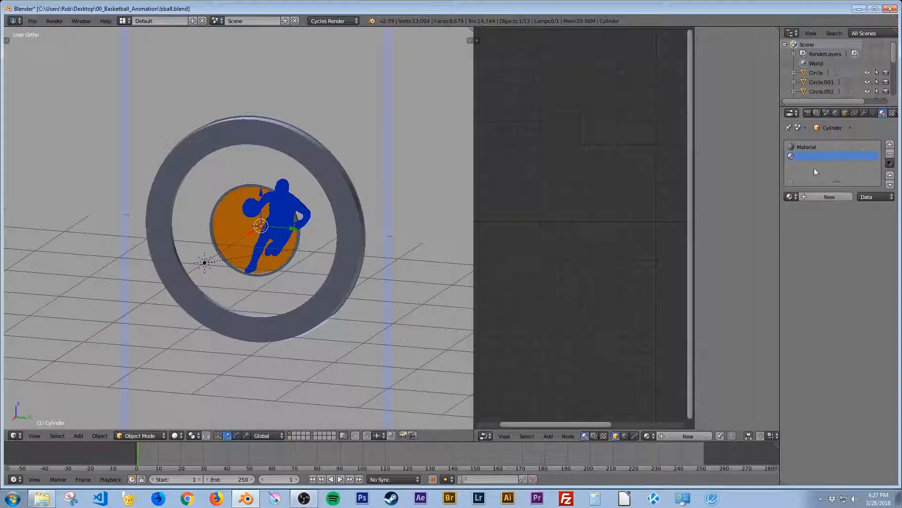
click(821, 195)
click(844, 312)
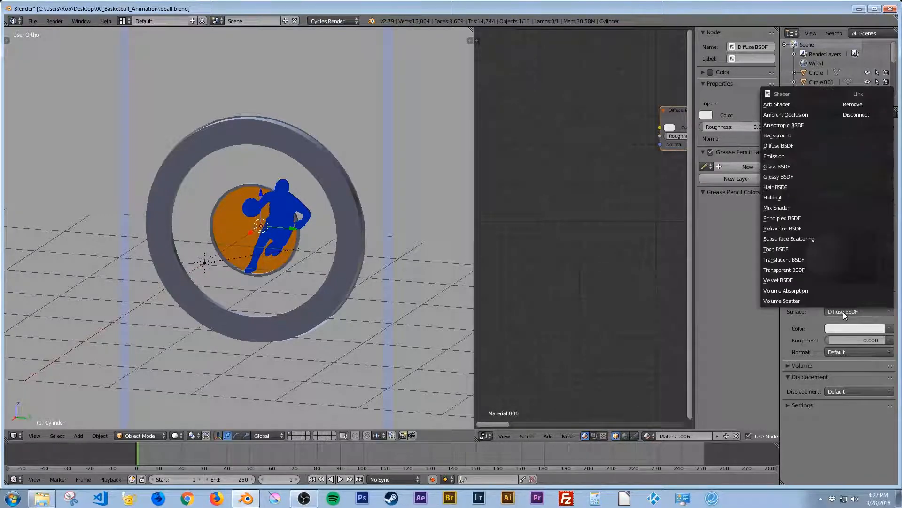
click(789, 217)
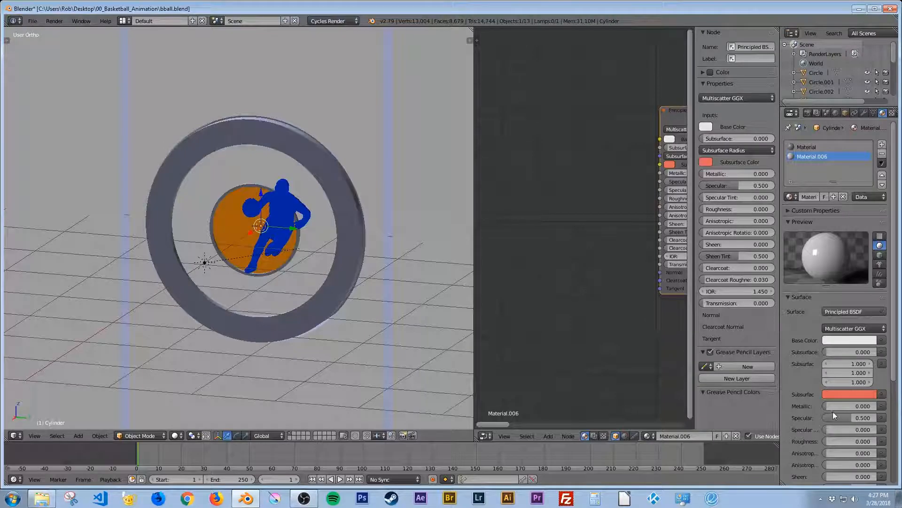
drag(838, 441, 879, 441)
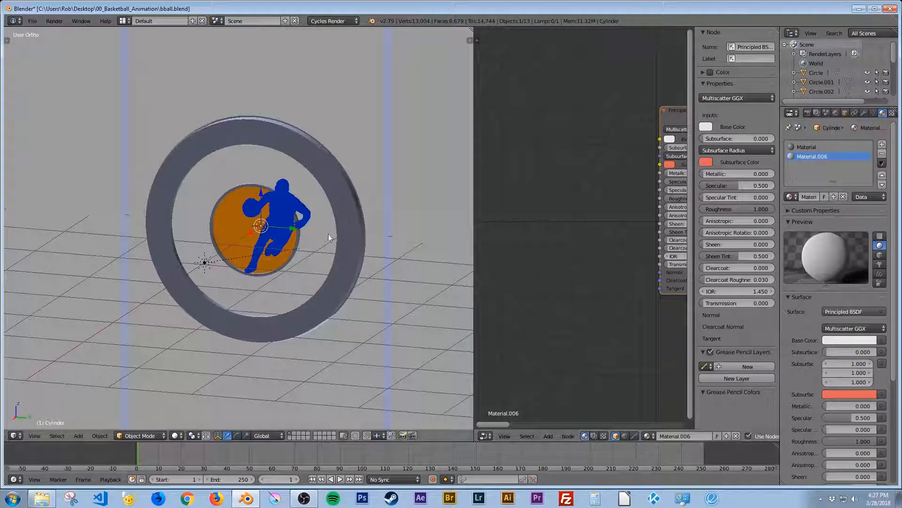
Step: In Edit Mode with face selection, select the disc's front and back faces and apply the white second-slot material to them
key(Tab)
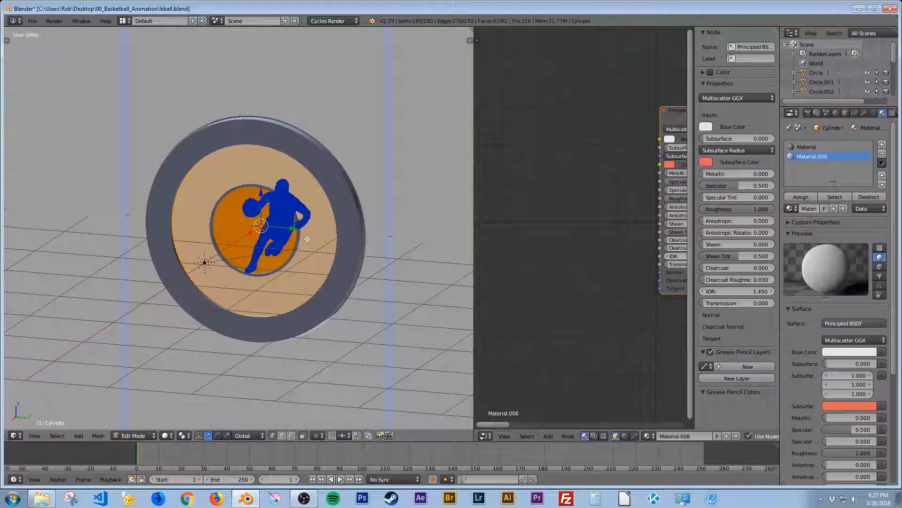
key(a)
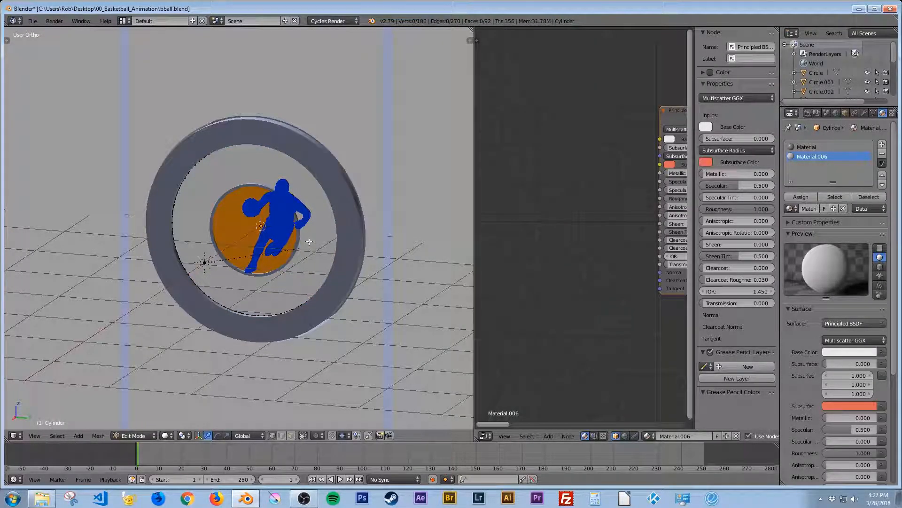
key(ctrl+Tab)
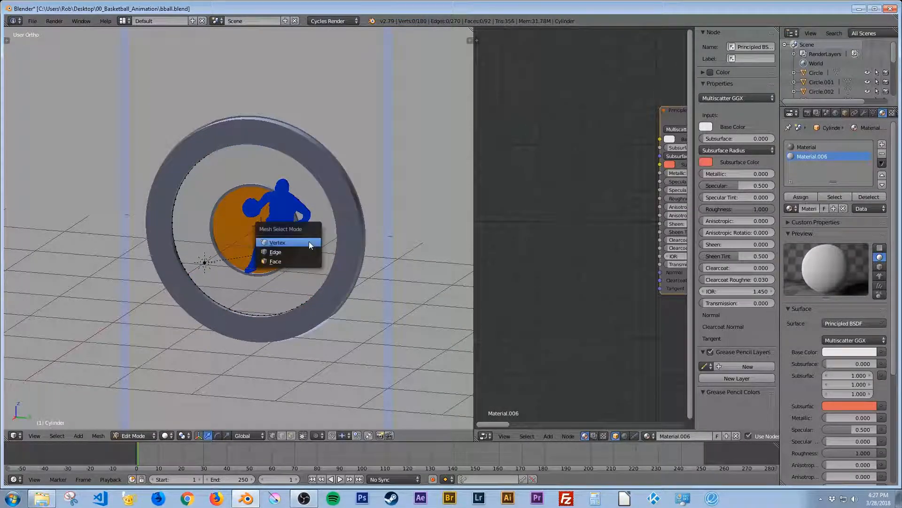
click(292, 260)
right_click(204, 260)
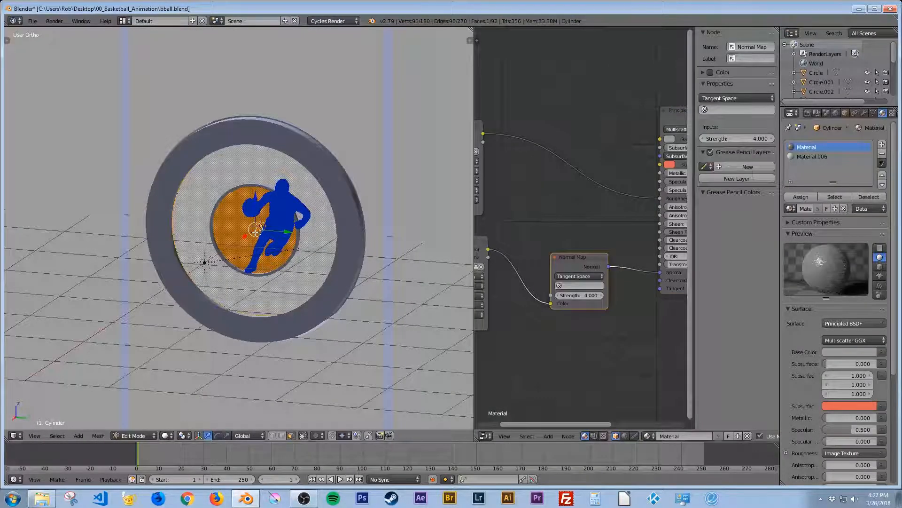
middle_drag(381, 242, 226, 251)
shift+right_click(303, 208)
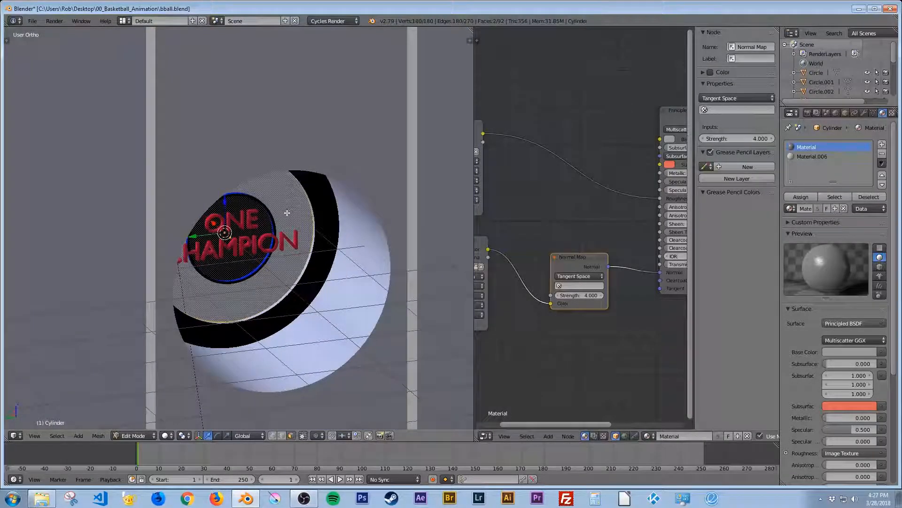
middle_drag(282, 217, 358, 262)
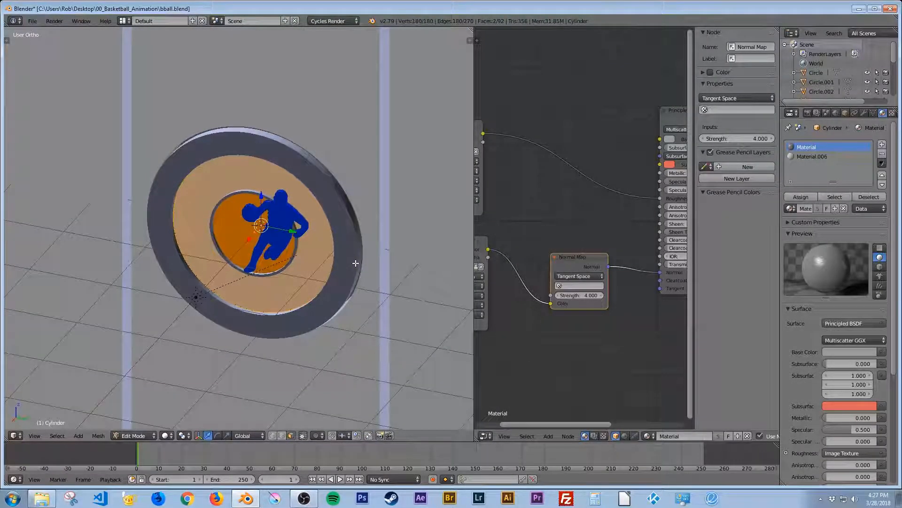
click(805, 157)
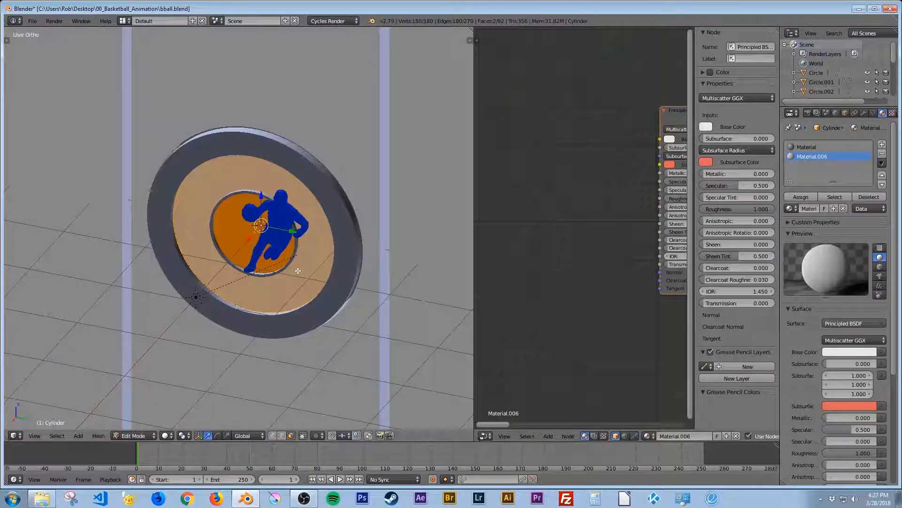
Step: Leave Edit Mode and check the disc's faces in a rendered preview
key(Tab)
key(shift+z)
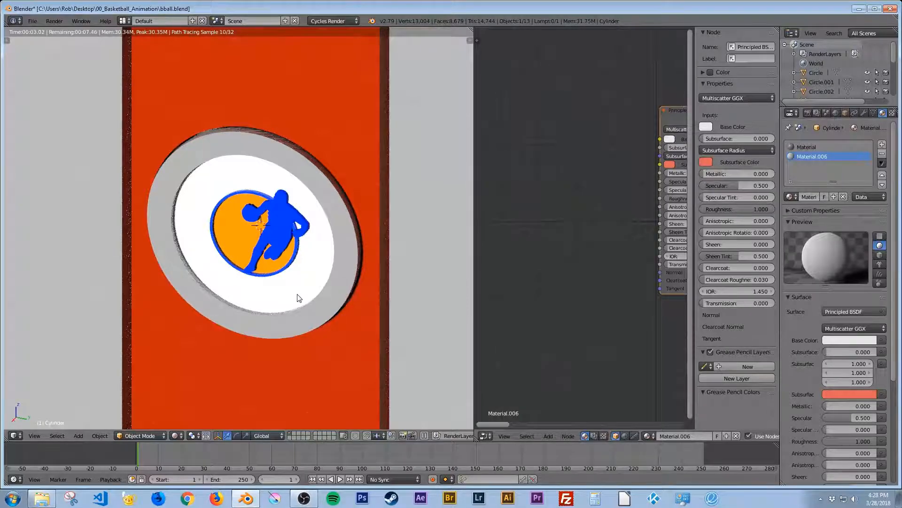
key(shift+z)
Step: Rotate the inner disc 45° about the global Z axis and check its rim in a rendered preview
right_click(289, 291)
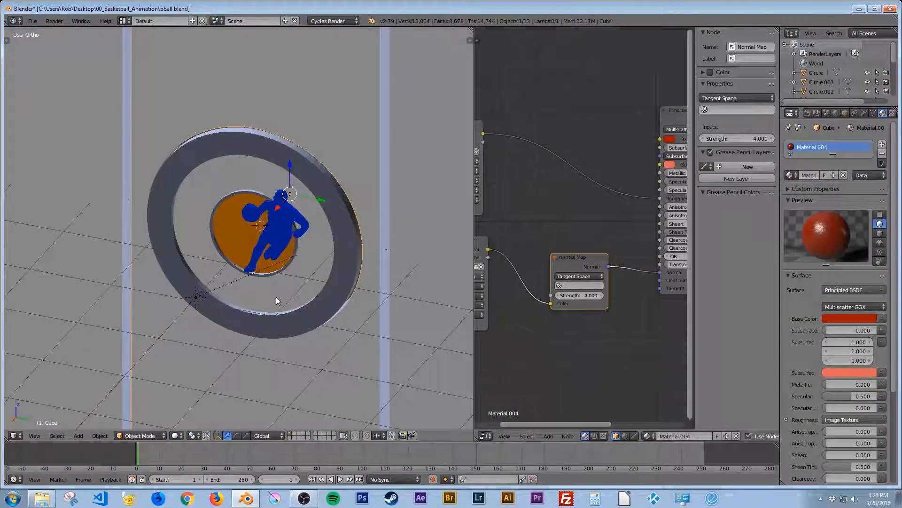
right_click(275, 297)
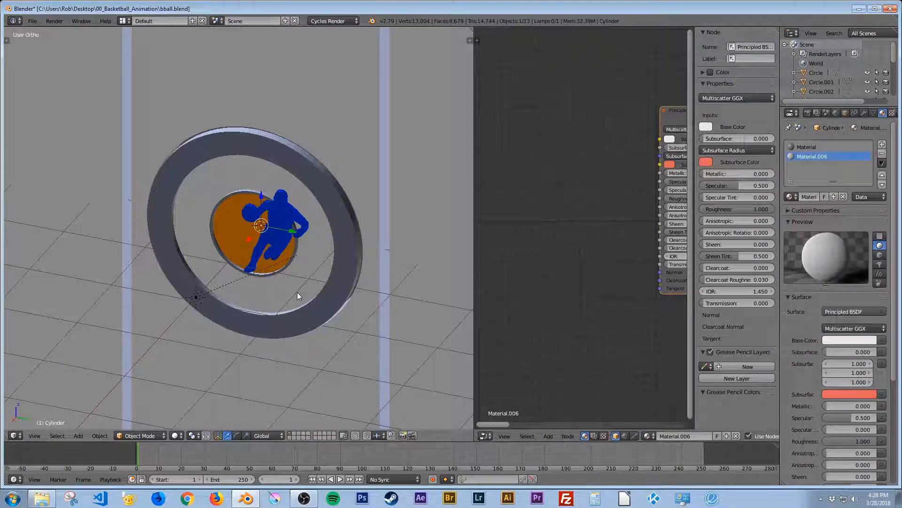
key(r)
text(z)
text(45)
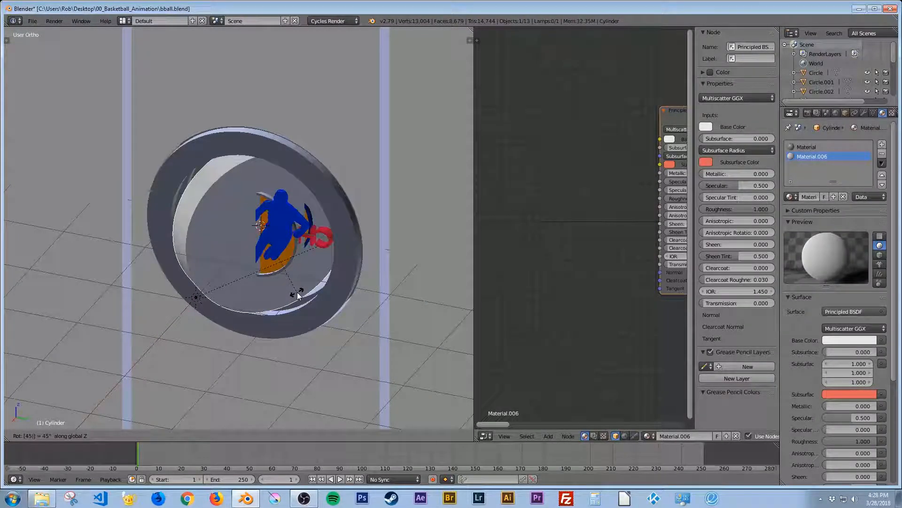
key(Return)
key(shift+z)
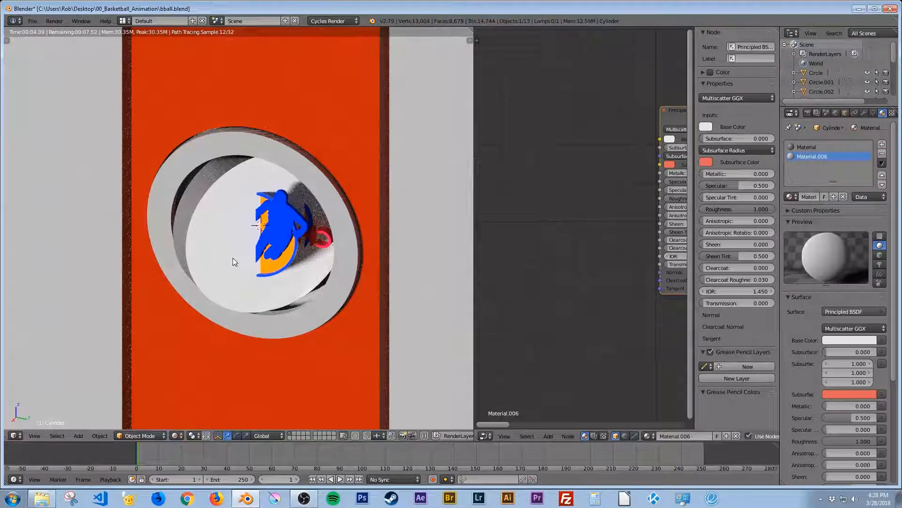
key(shift+z)
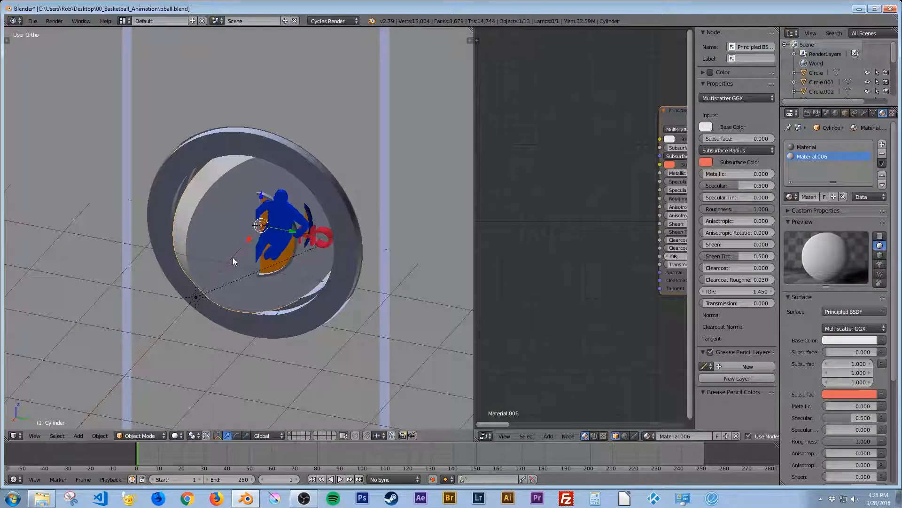
Step: Assign the brushed-metal Material to the faces around the disc's rim and check them in a rendered preview
key(ctrl+Tab)
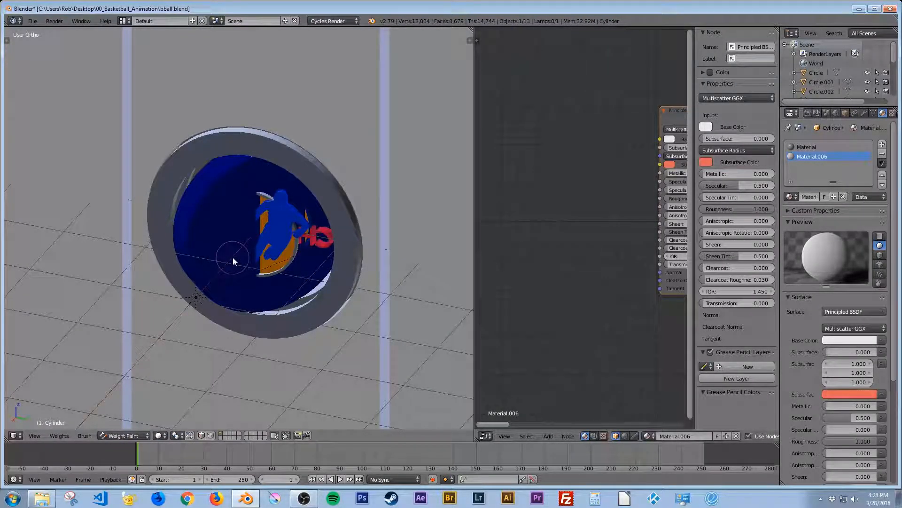
key(ctrl+Tab)
key(Tab)
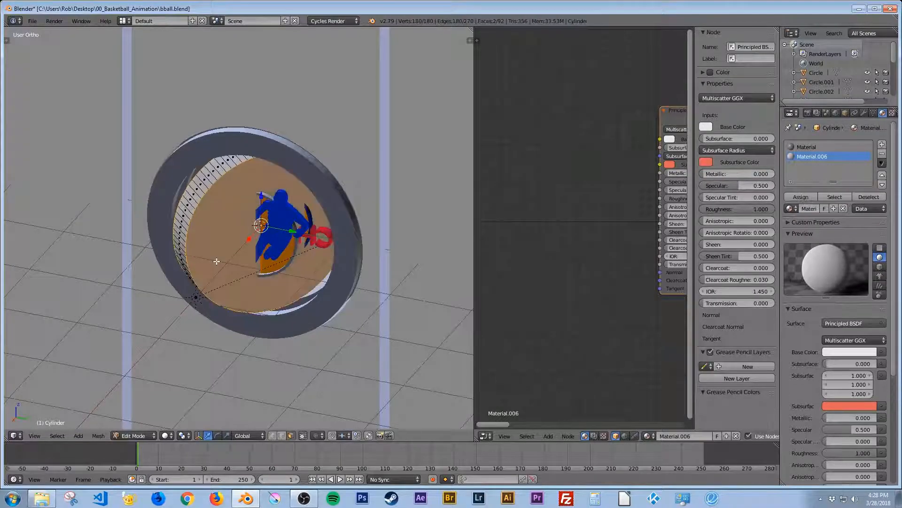
key(a)
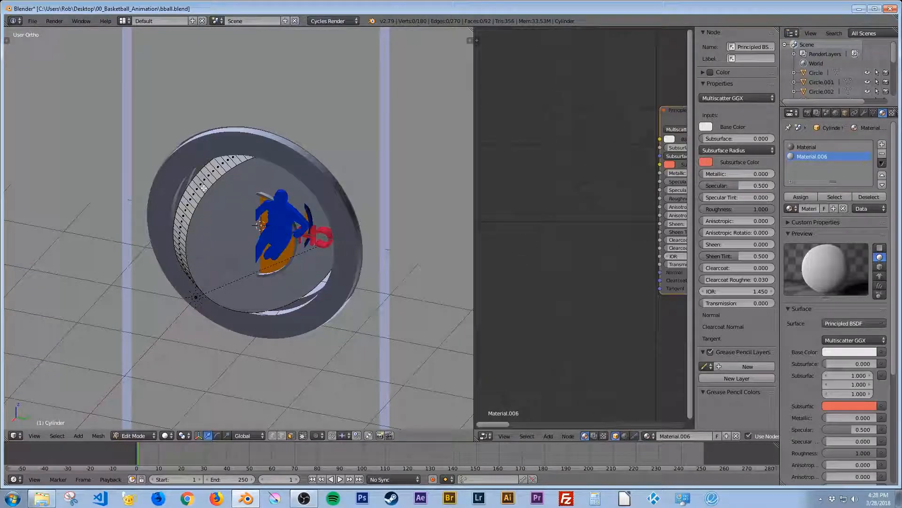
key(a)
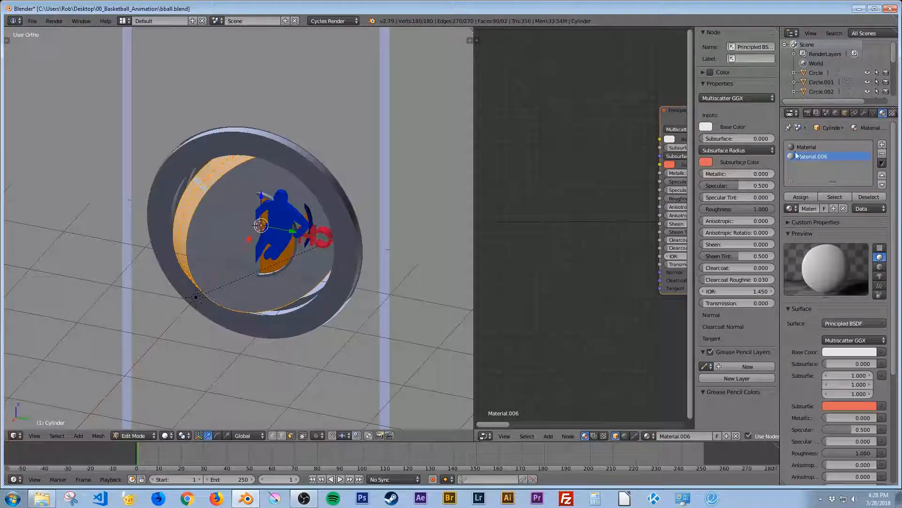
click(812, 147)
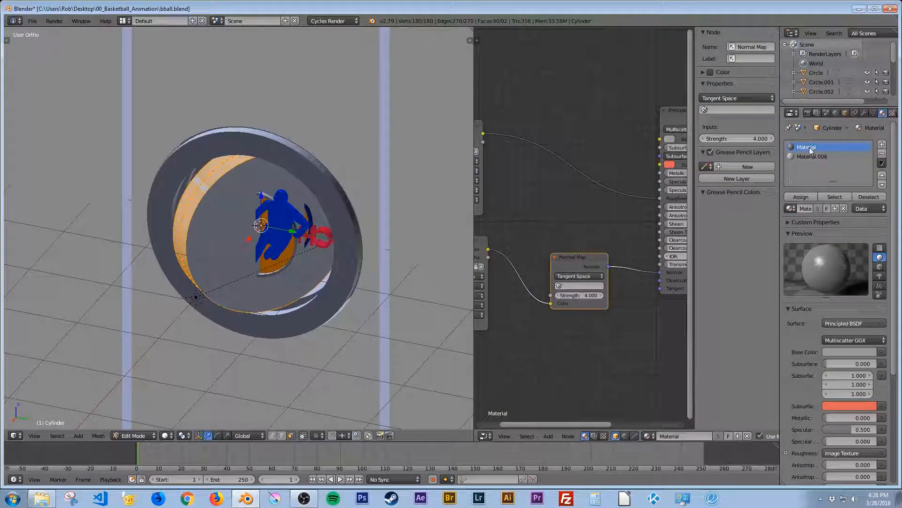
click(801, 196)
key(Tab)
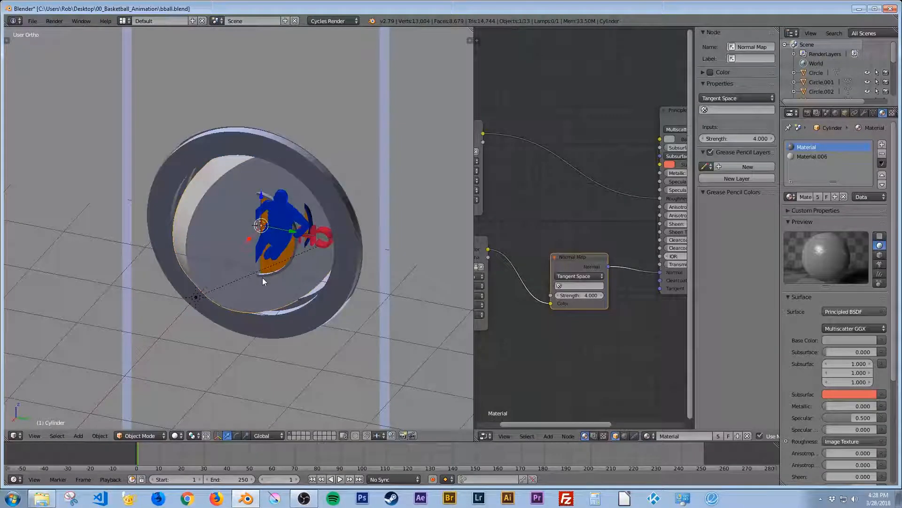
key(shift+z)
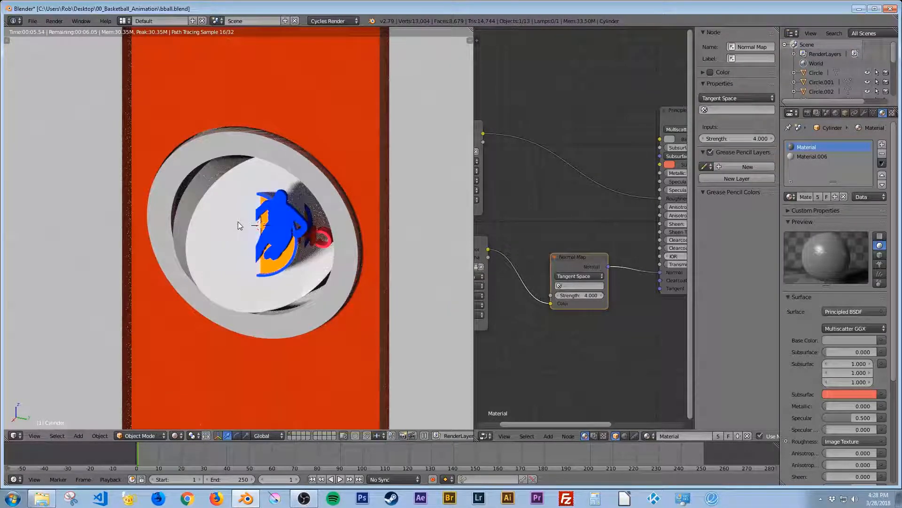
key(shift+z)
Step: Reassign the white Material.006 to the disc's front face, then pick a rim face to verify its material
key(Tab)
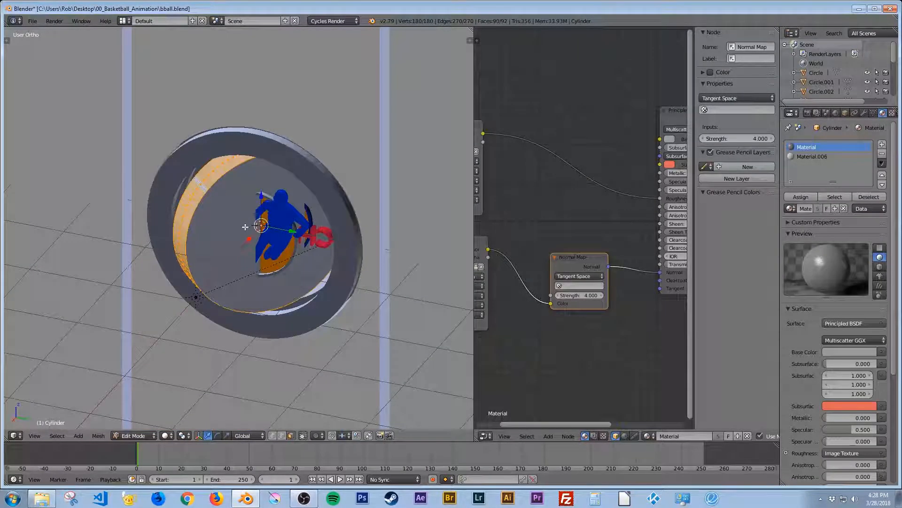
right_click(254, 234)
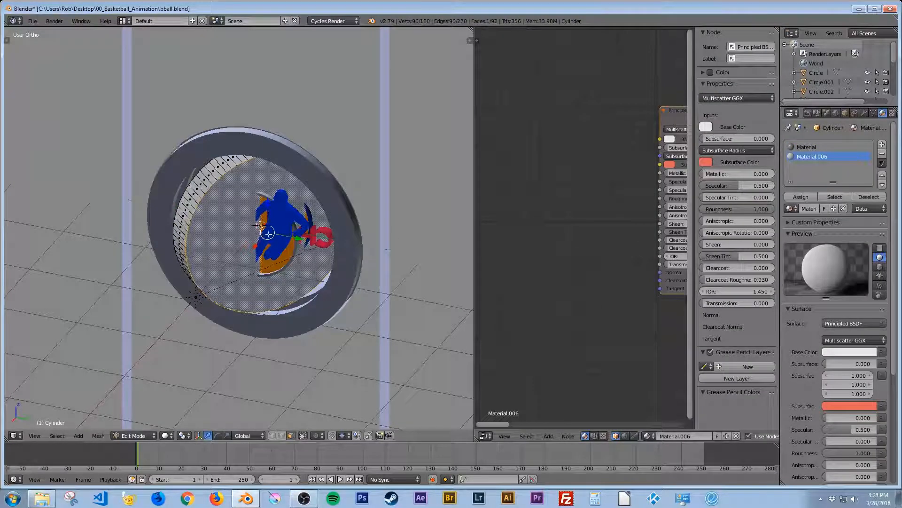
click(800, 194)
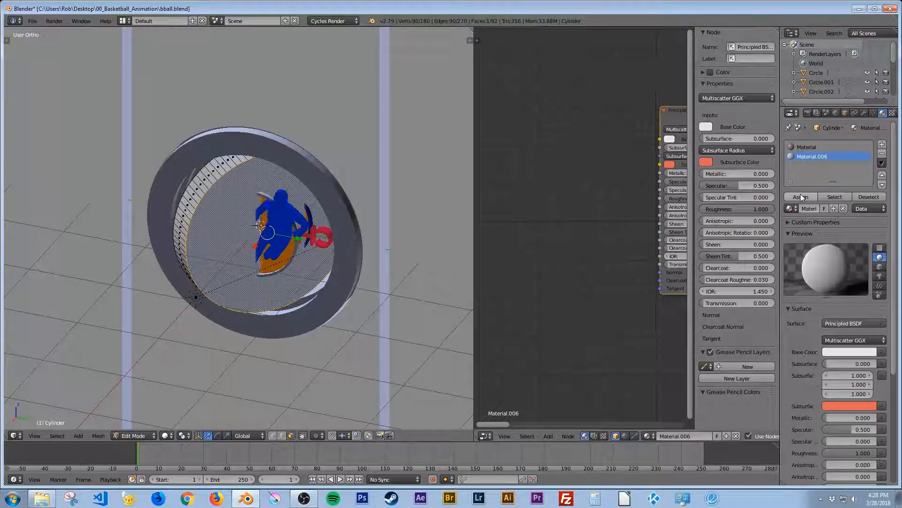
right_click(211, 181)
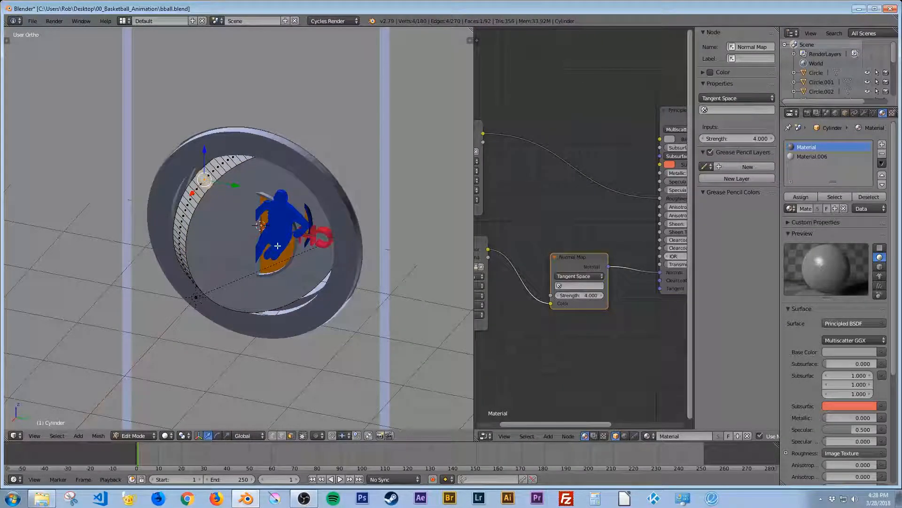
Step: Unwrap all of the disc's faces with Smart UV Project at a 66 angle limit, with the UV/Image Editor open
key(a)
key(a)
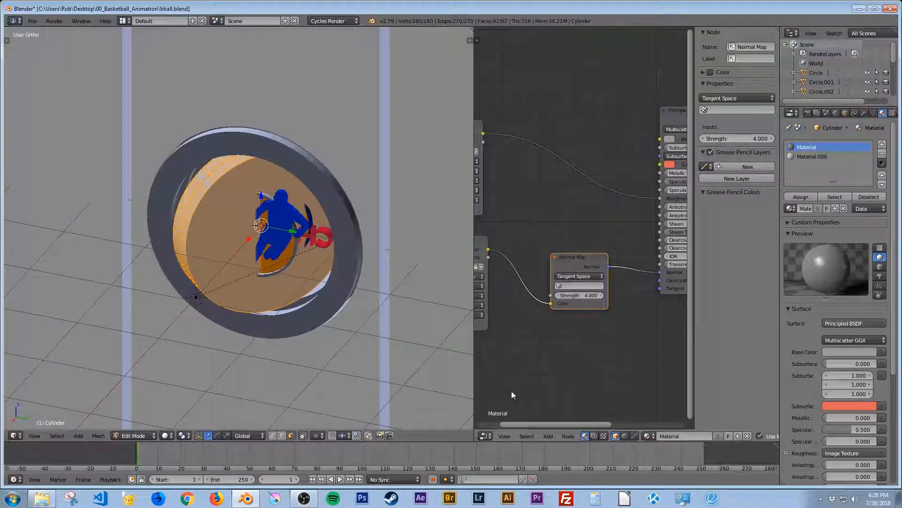
click(484, 436)
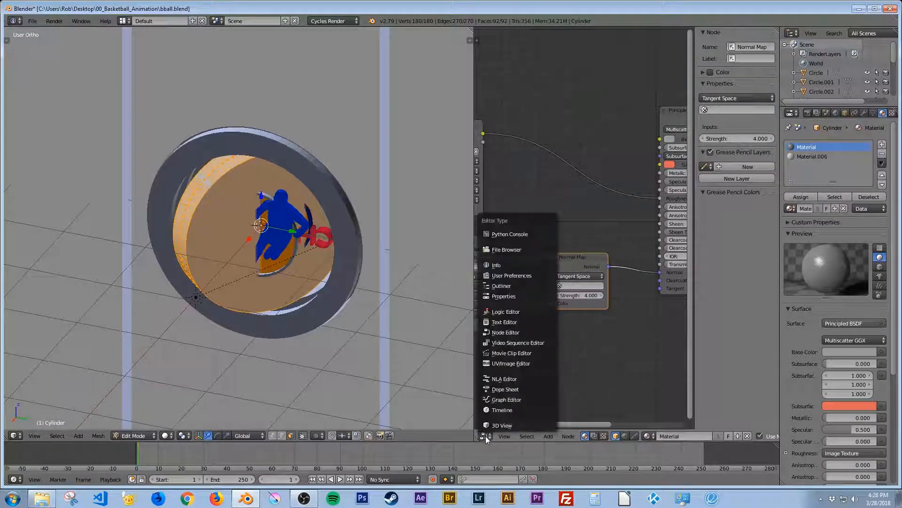
click(506, 362)
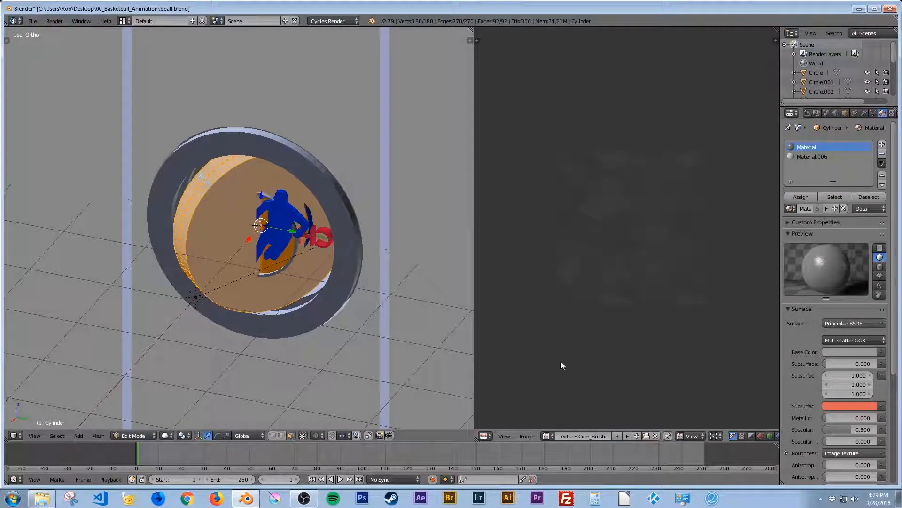
key(u)
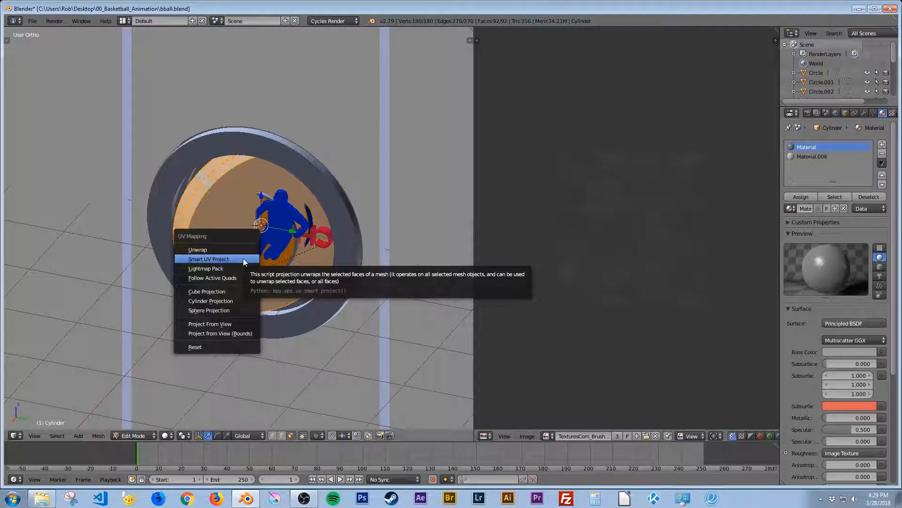
click(238, 259)
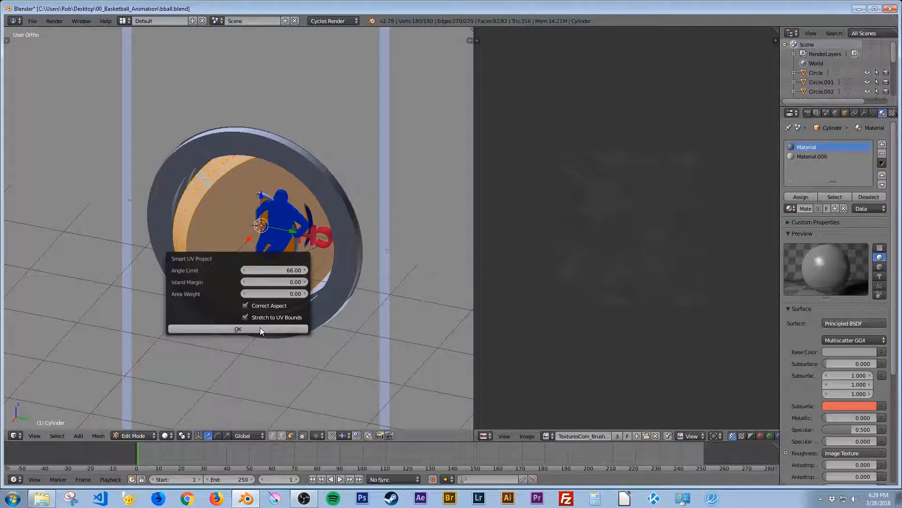
click(260, 327)
Step: Check the brushed-metal texture on the disc's rim up close in a rendered preview
key(shift+z)
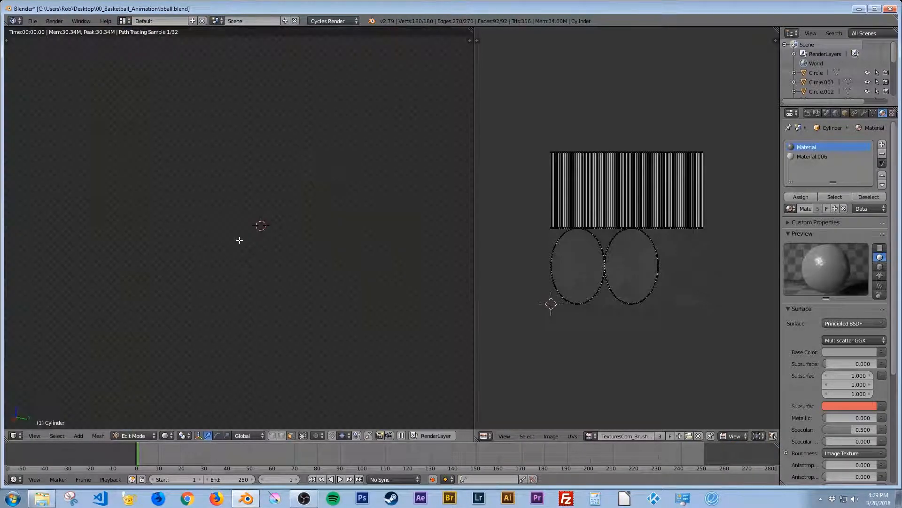
scroll(257, 225, up, 4)
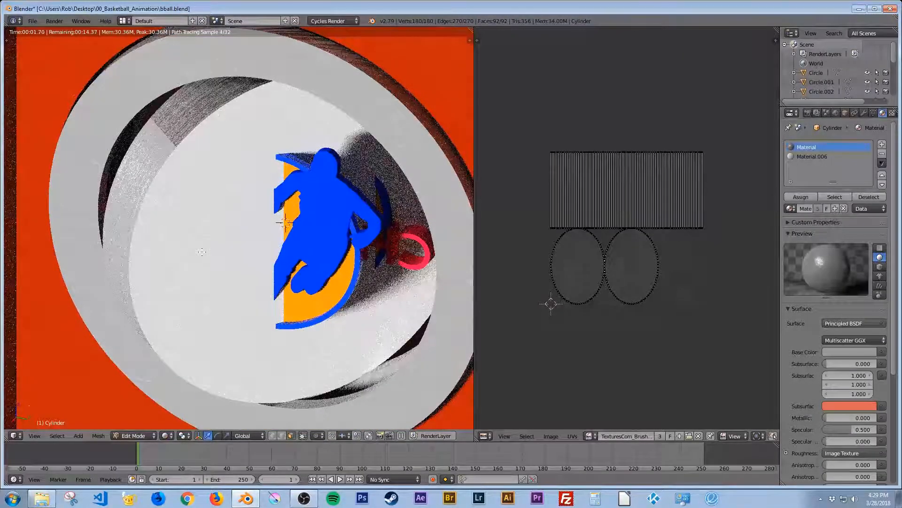
scroll(202, 252, up, 2)
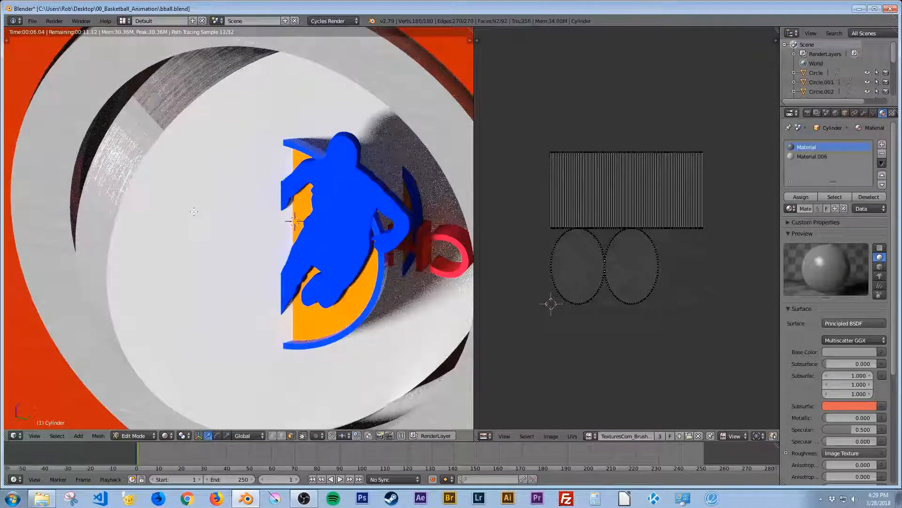
key(shift+z)
scroll(195, 215, down, 3)
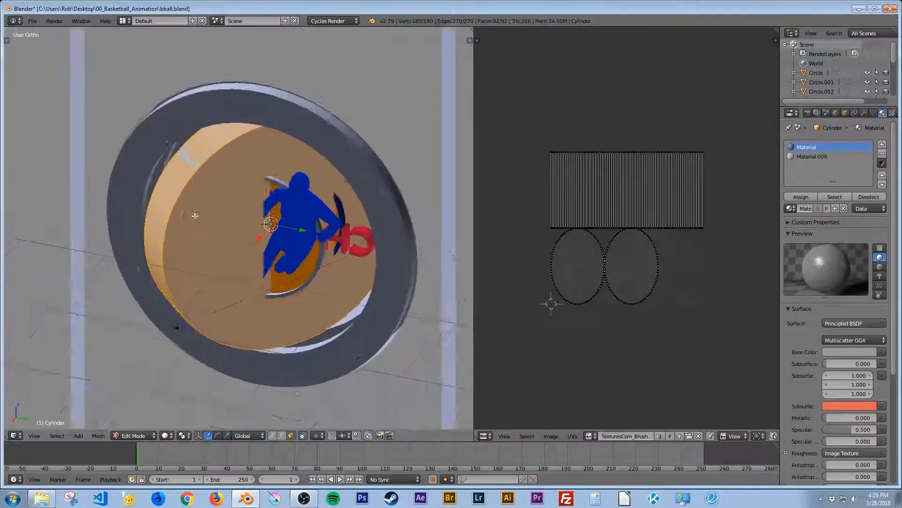
scroll(195, 214, down, 1)
Step: Leave Edit Mode and rotate the disc 90° about the global Z axis
key(Tab)
scroll(204, 224, down, 3)
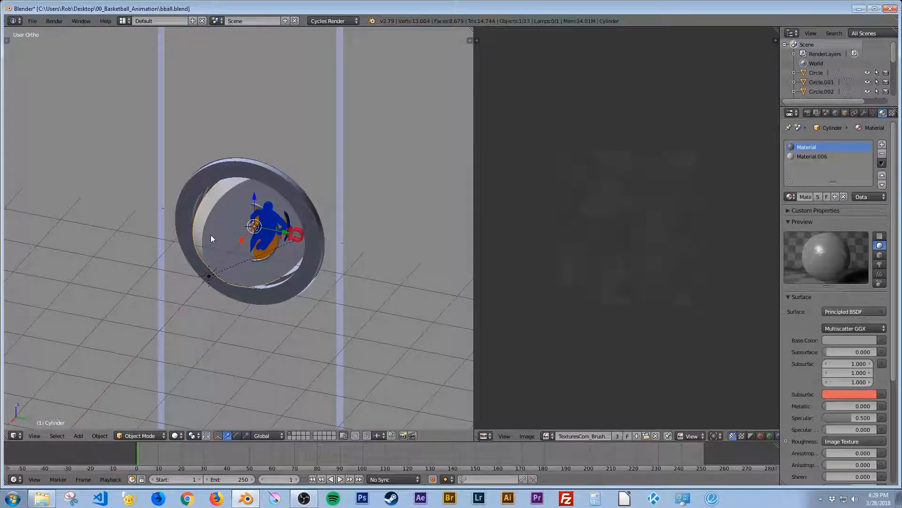
text(rz)
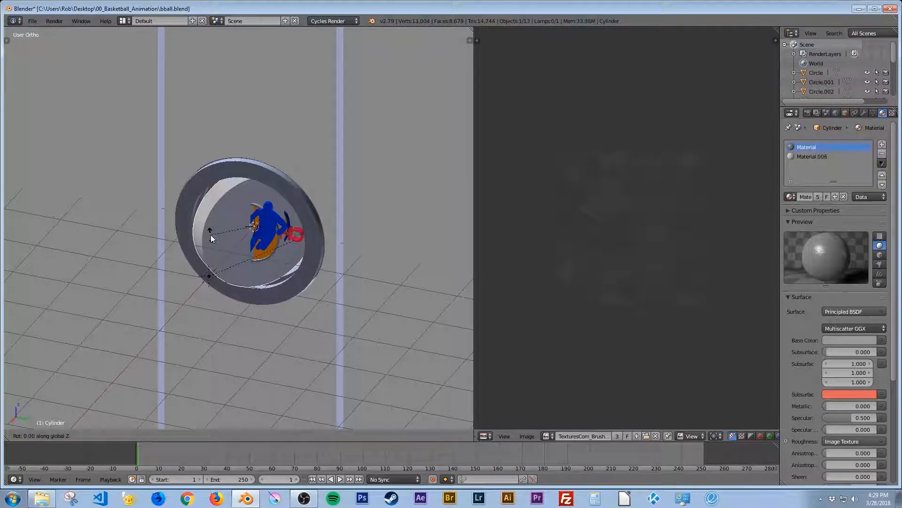
text(90)
key(Return)
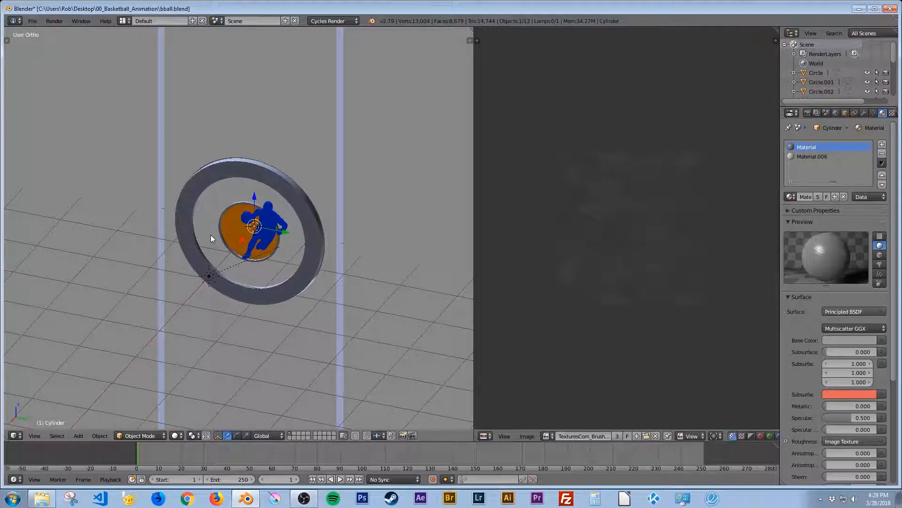
Step: Check the logo from the front in a rendered preview and save the file
middle_drag(241, 293, 252, 273)
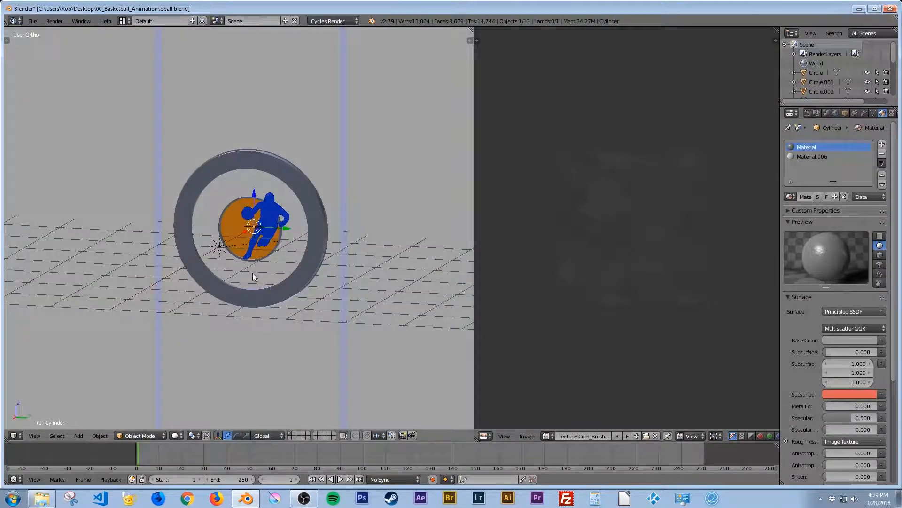
key(shift+z)
scroll(256, 284, up, 4)
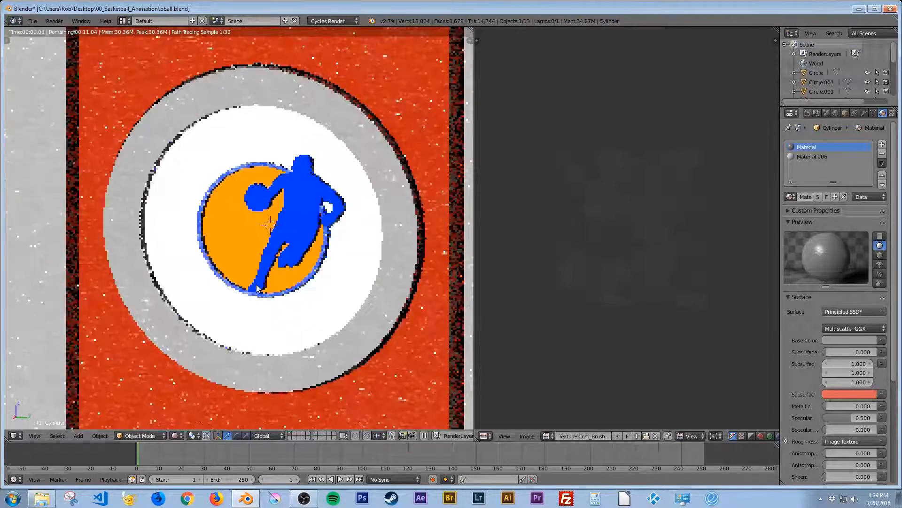
scroll(256, 284, up, 2)
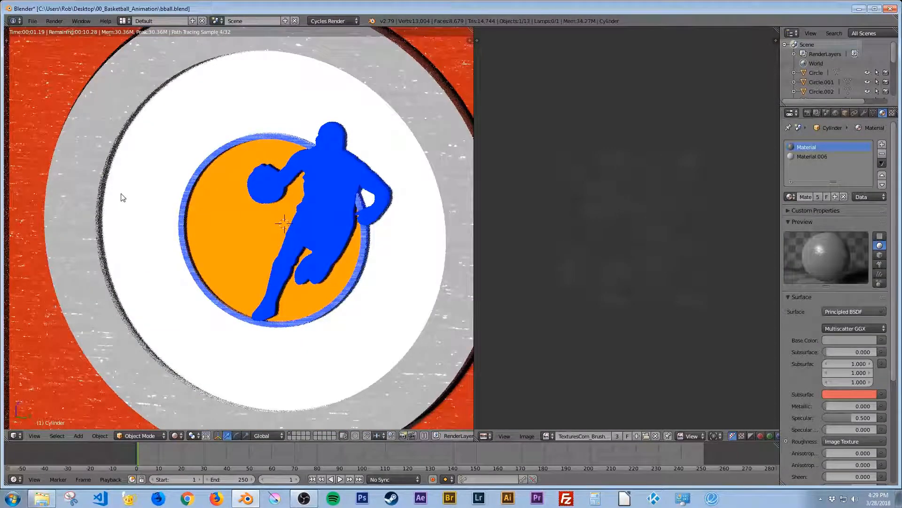
scroll(140, 242, down, 2)
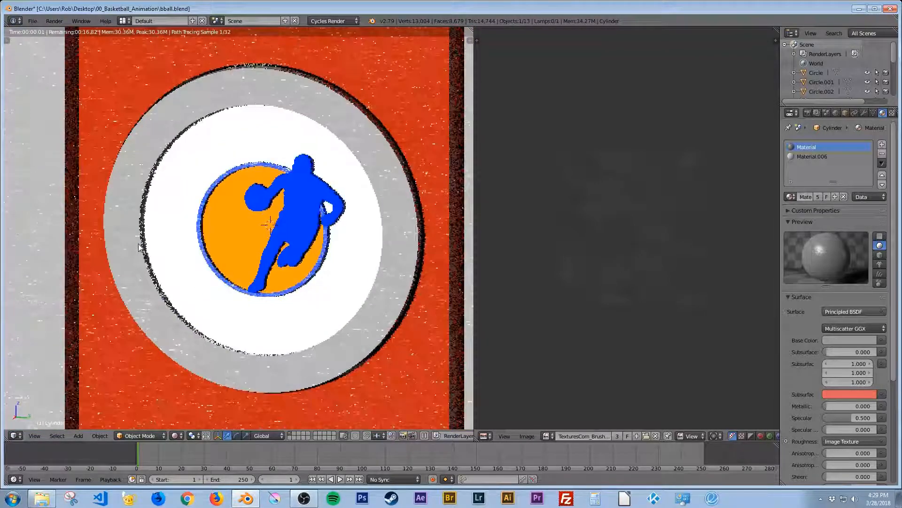
key(shift+z)
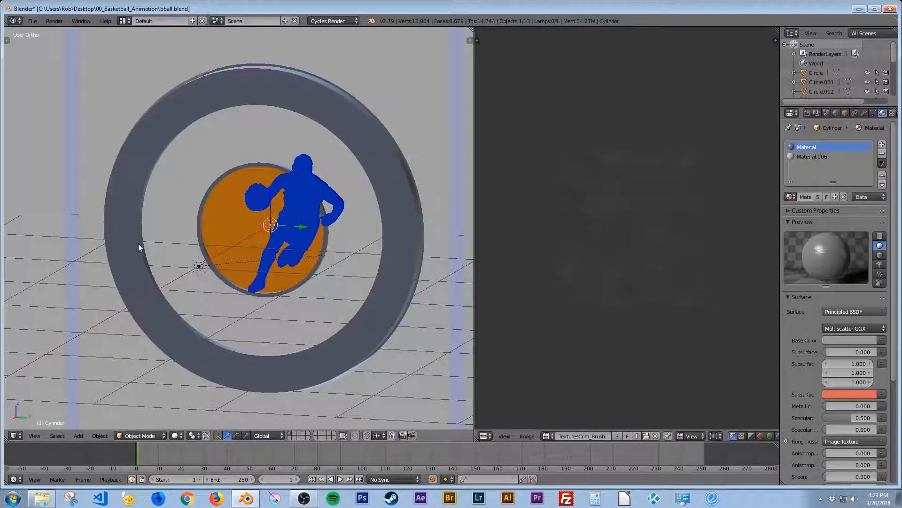
key(ctrl+s)
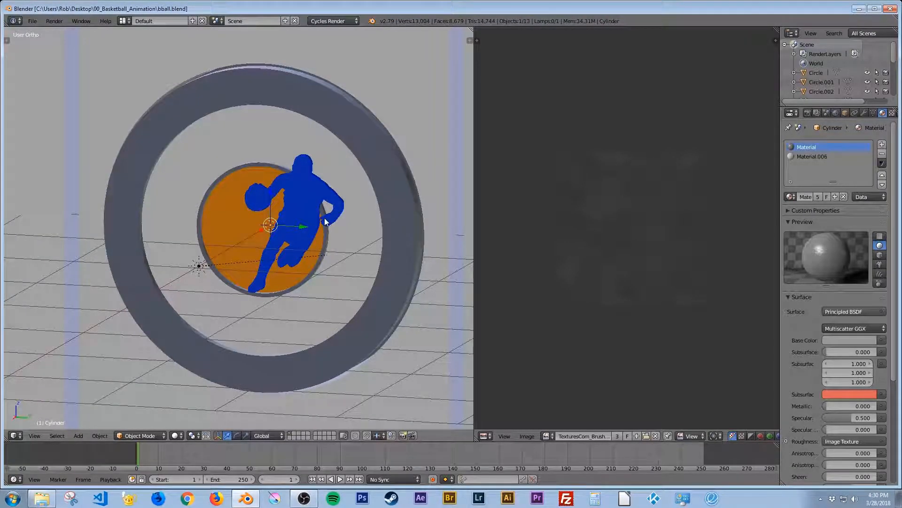
Step: Remove the orange material from the circle behind the player and give it a new material
right_click(232, 226)
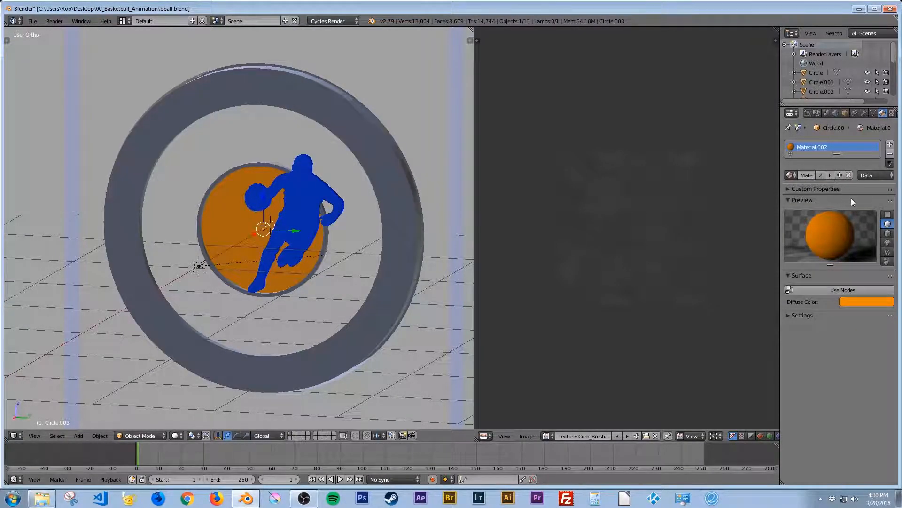
click(890, 155)
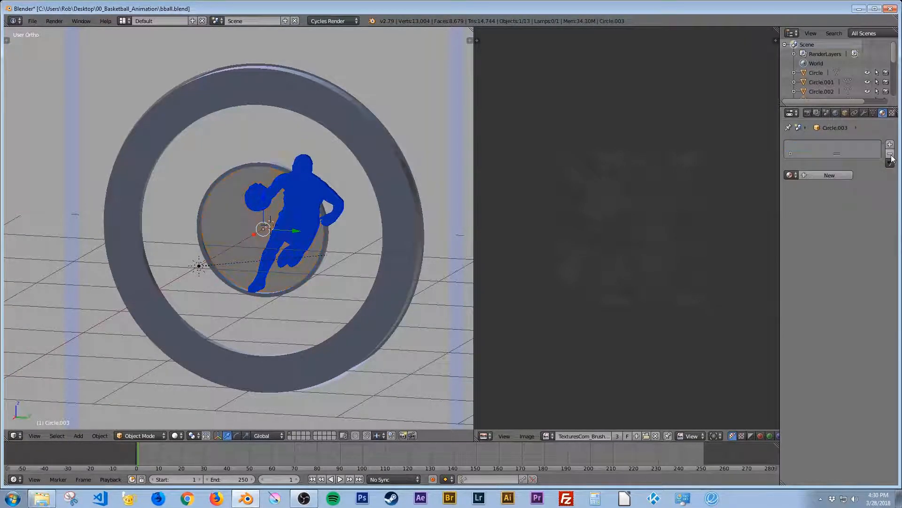
click(818, 174)
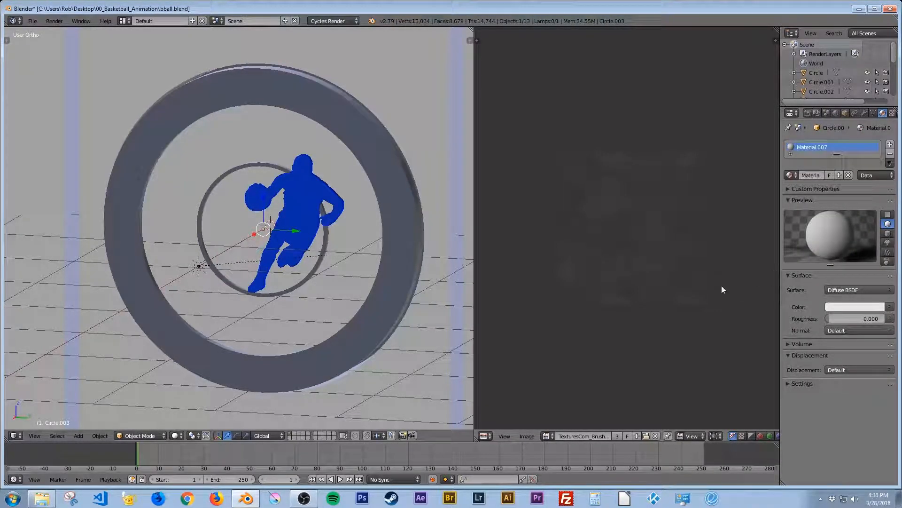
Step: Widen the UV editor and unwrap the whole circle behind the player with Smart UV Project
drag(476, 162, 315, 182)
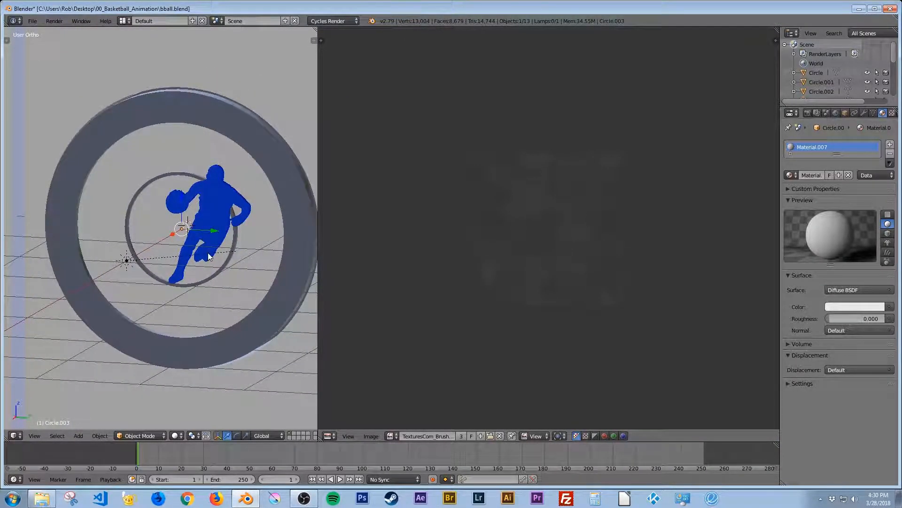
key(a)
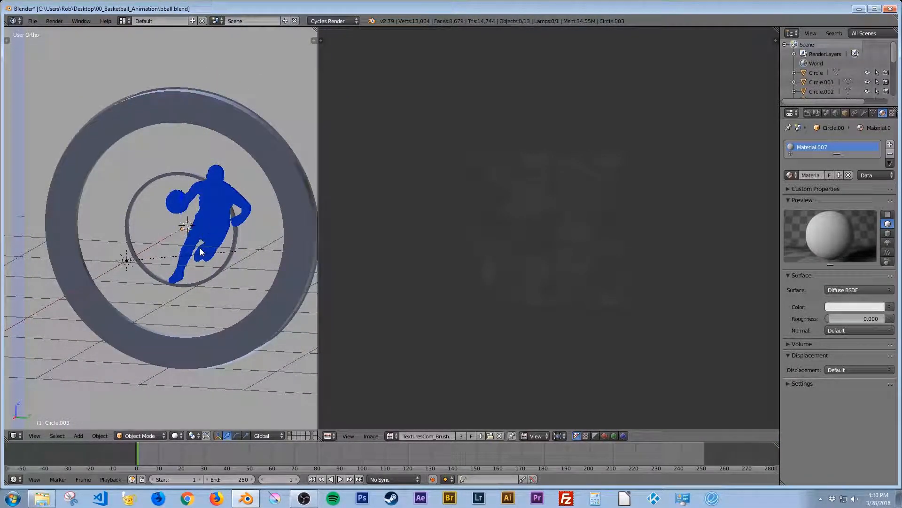
key(a)
key(a)
key(Tab)
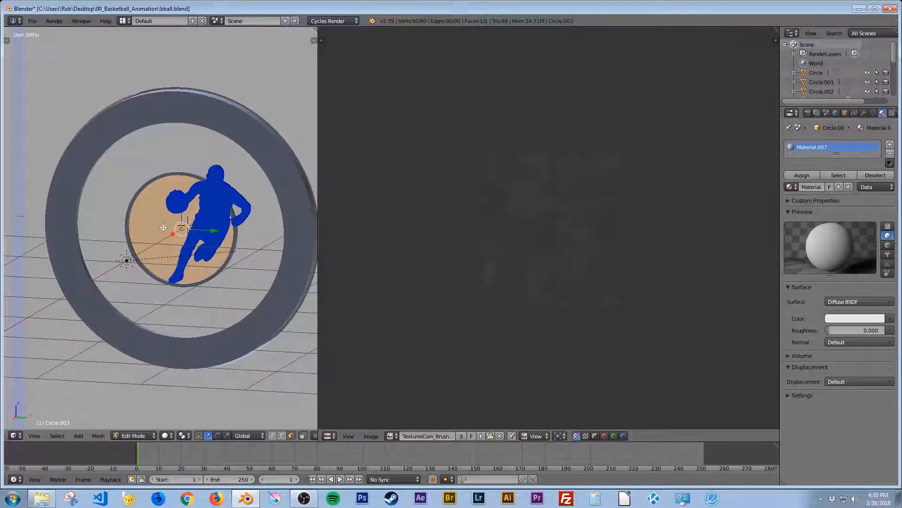
key(u)
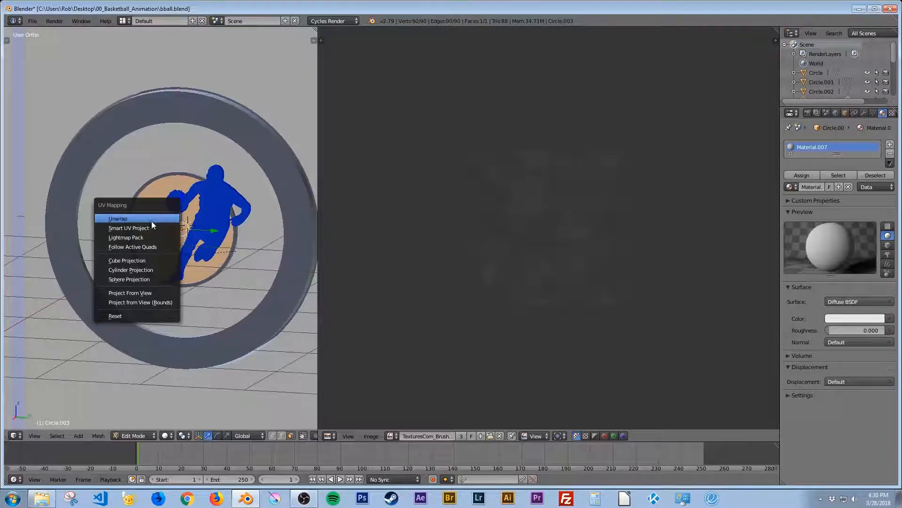
click(157, 228)
click(201, 299)
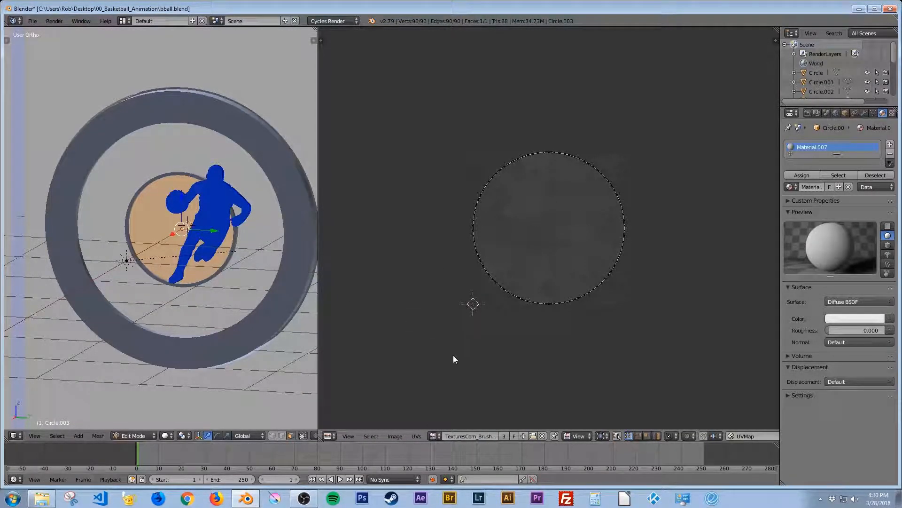
Step: In the Node Editor, replace the circle material's Diffuse BSDF with a Principled BSDF connected to the Material Output's Surface
click(329, 436)
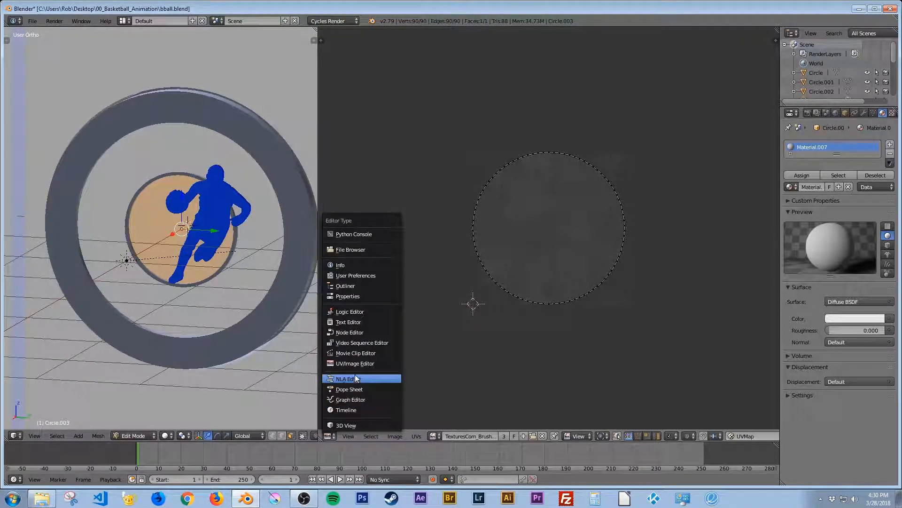
click(359, 332)
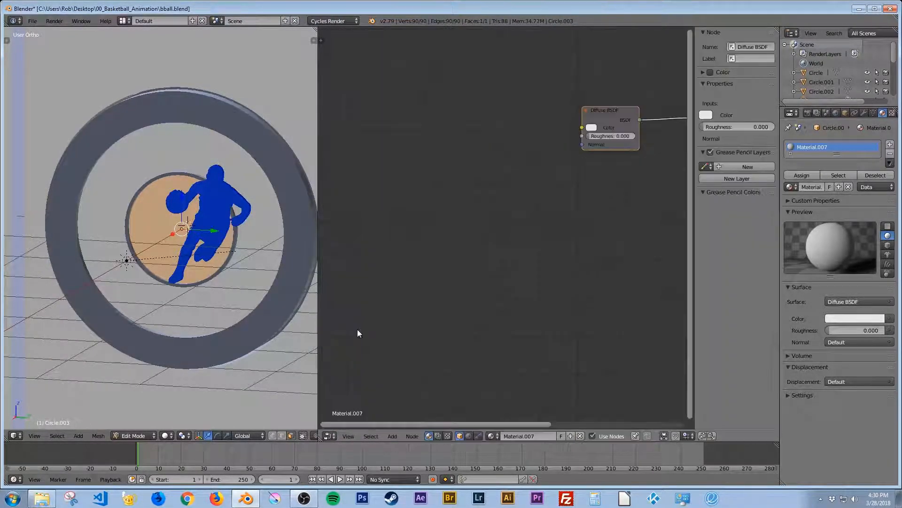
middle_drag(581, 233, 454, 293)
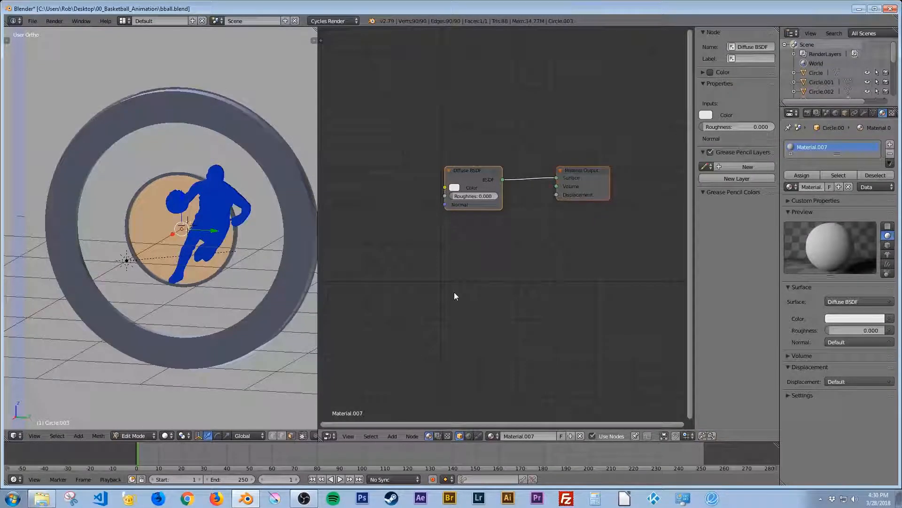
click(469, 168)
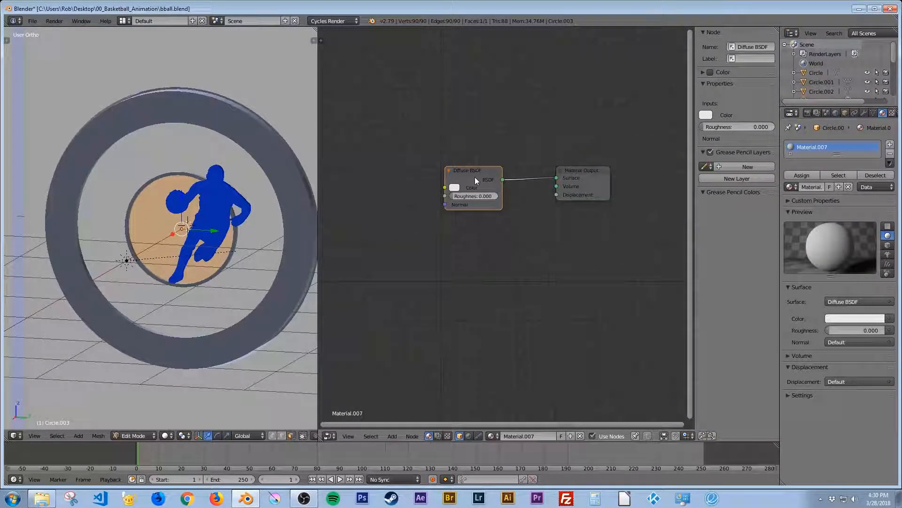
key(x)
key(shift+a)
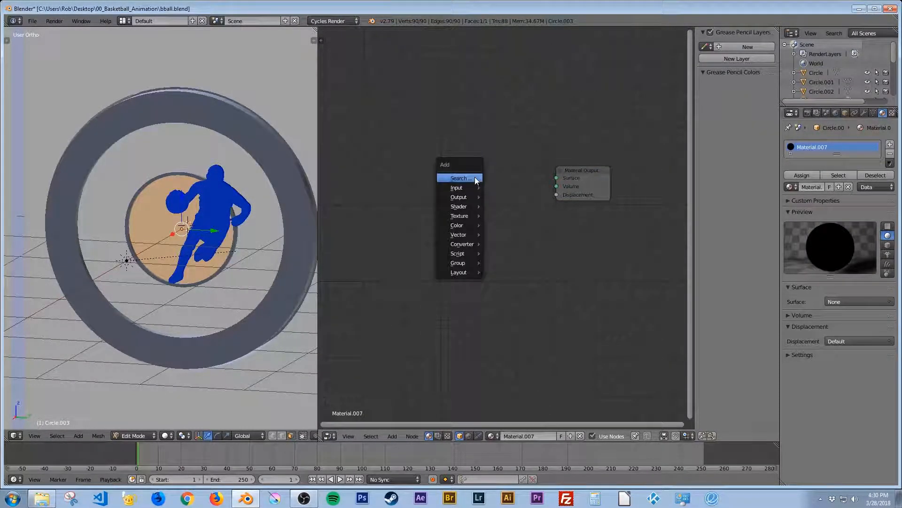
click(475, 177)
text(princ)
key(Return)
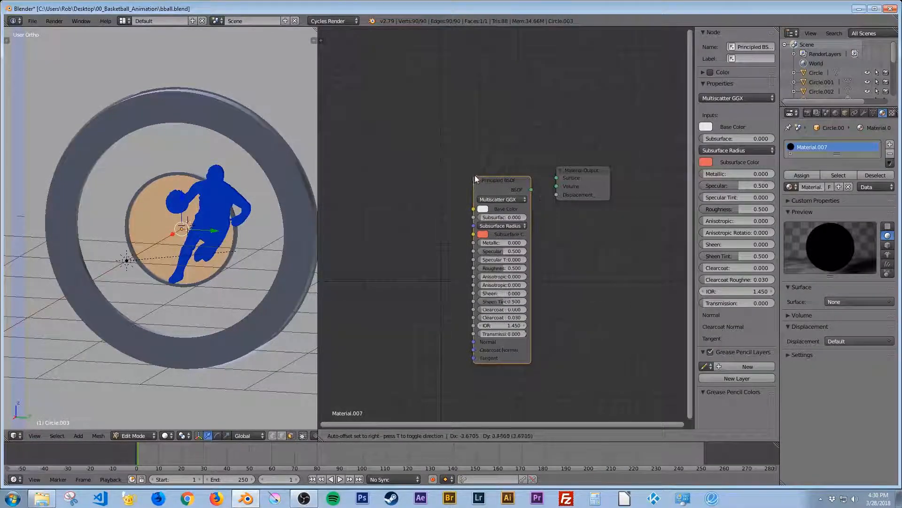
click(474, 140)
drag(532, 155, 556, 178)
Step: Add an Image Texture node and place it well before the Principled BSDF node
middle_drag(374, 258, 459, 246)
key(shift+a)
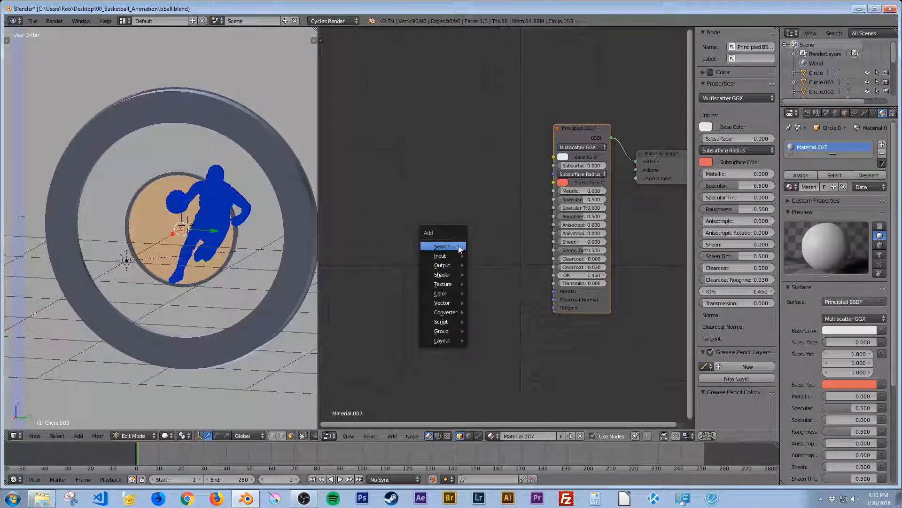
click(459, 245)
text(image)
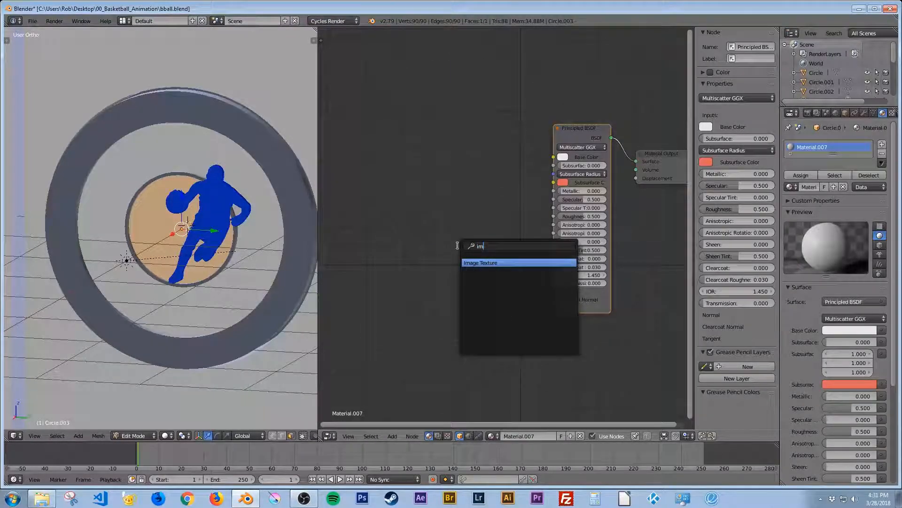
key(Return)
click(341, 130)
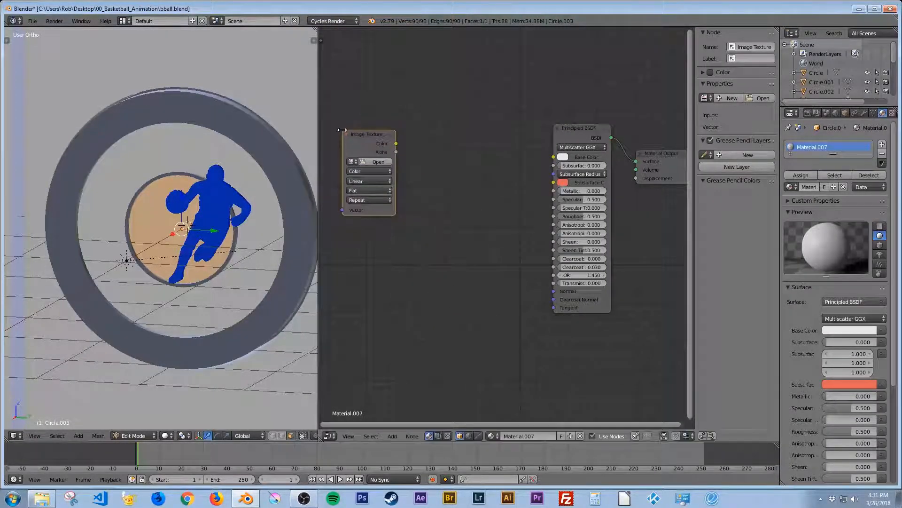
Step: Connect the Image Texture's Color to the Principled BSDF's Base Color and place two duplicates of the texture node below it
drag(396, 143, 554, 157)
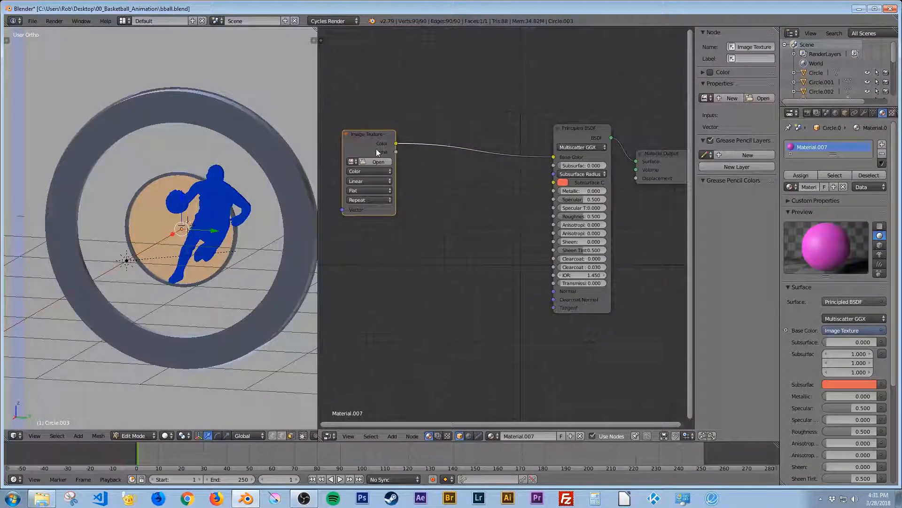
key(shift+d)
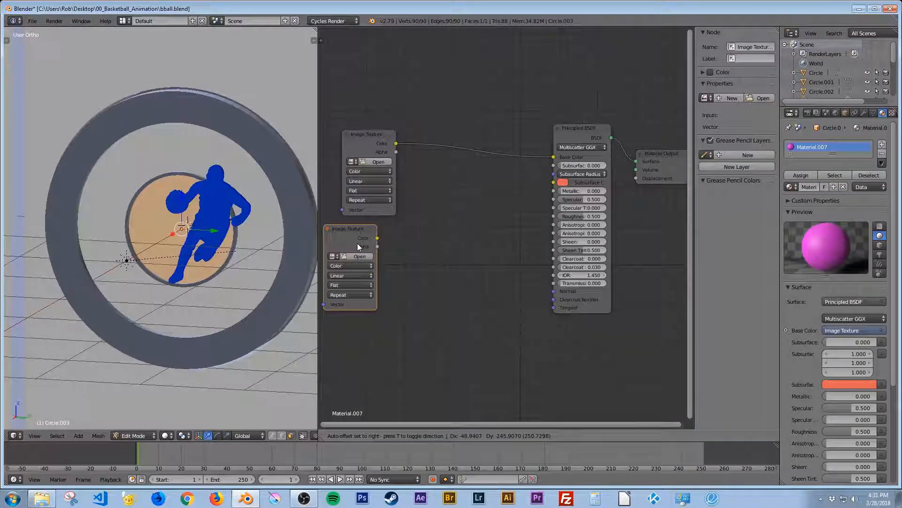
click(357, 244)
key(shift+d)
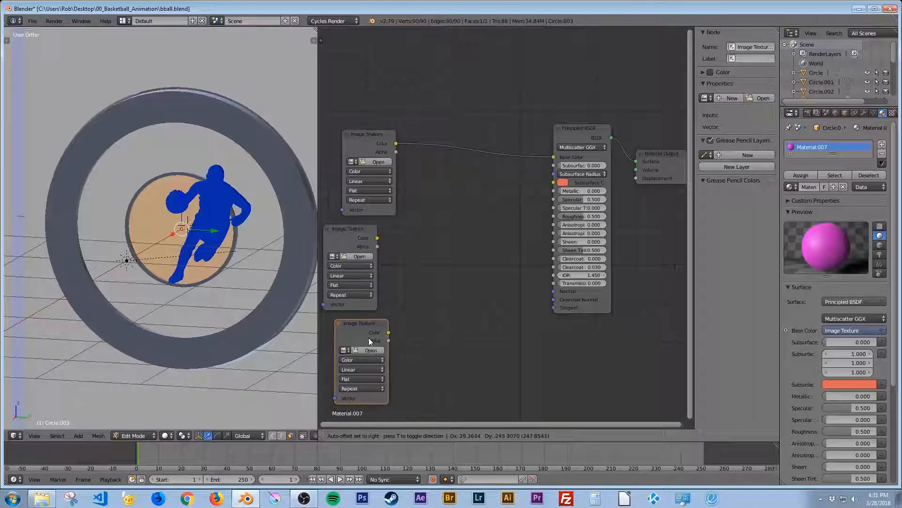
click(368, 338)
Step: Set both duplicated Image Texture nodes to Non-Color Data and connect their Color outputs to the Principled BSDF's Roughness and Normal
click(353, 265)
click(355, 255)
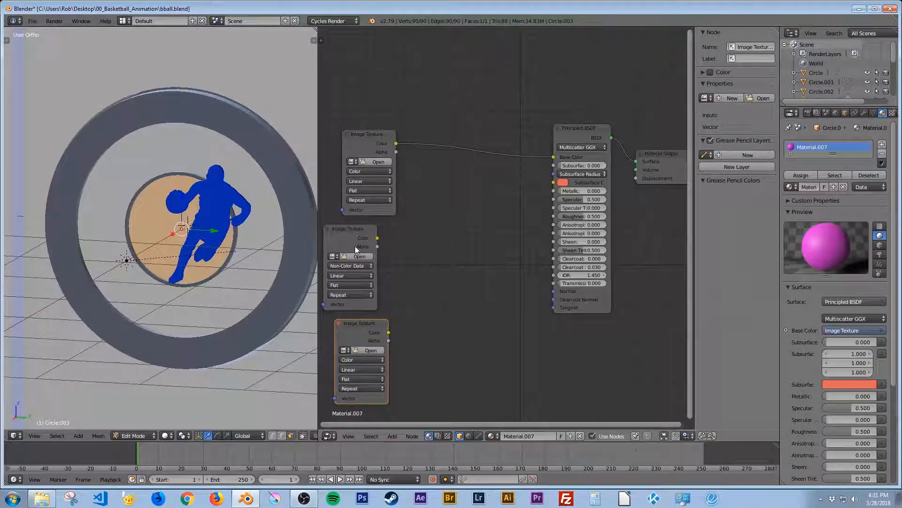
click(359, 359)
click(368, 342)
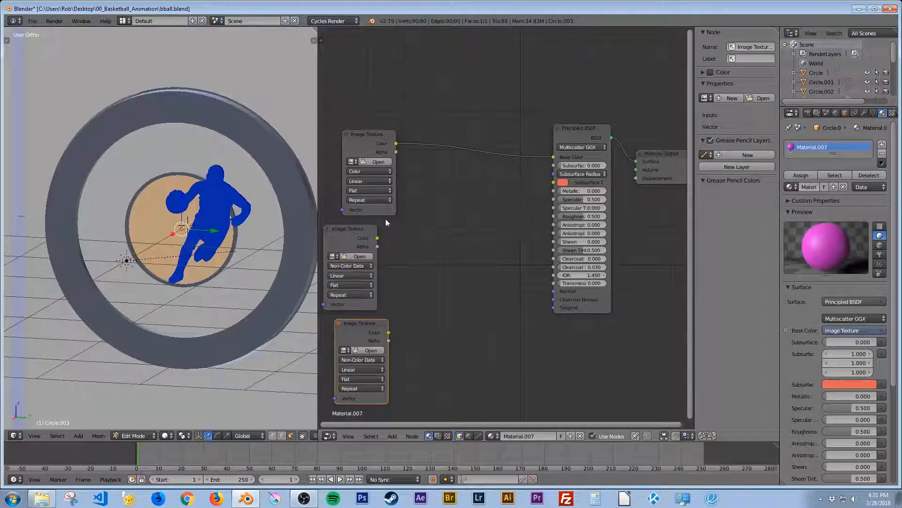
drag(377, 238, 554, 217)
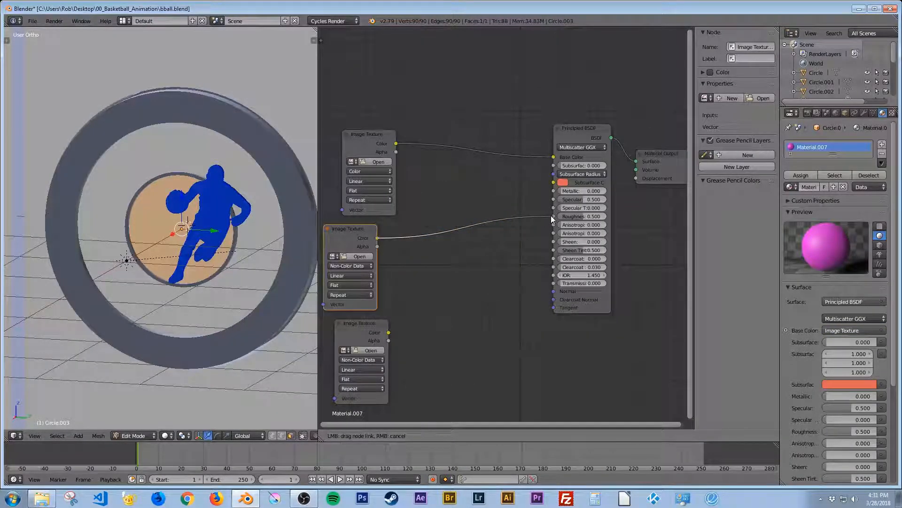
drag(389, 333, 553, 291)
Step: Add an Invert node on the link between the middle Image Texture and the Principled BSDF's Roughness
key(shift+a)
click(478, 267)
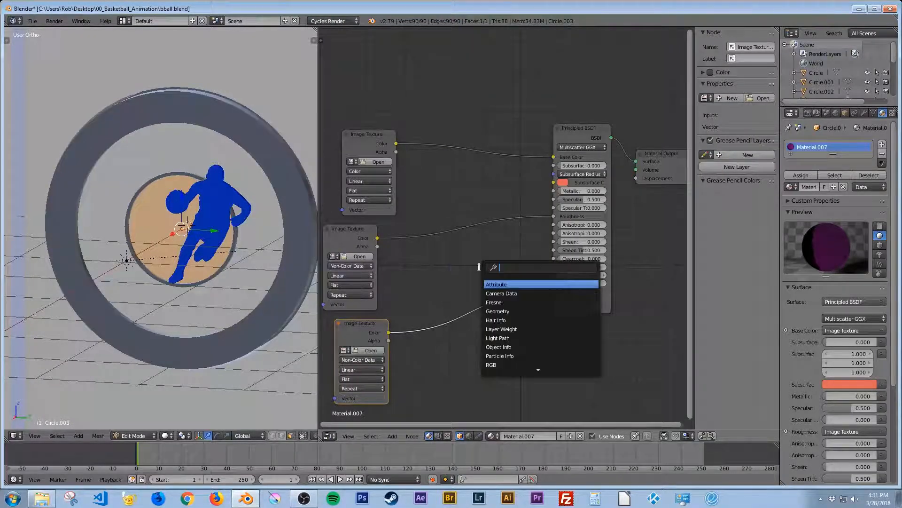
text(invert)
key(Return)
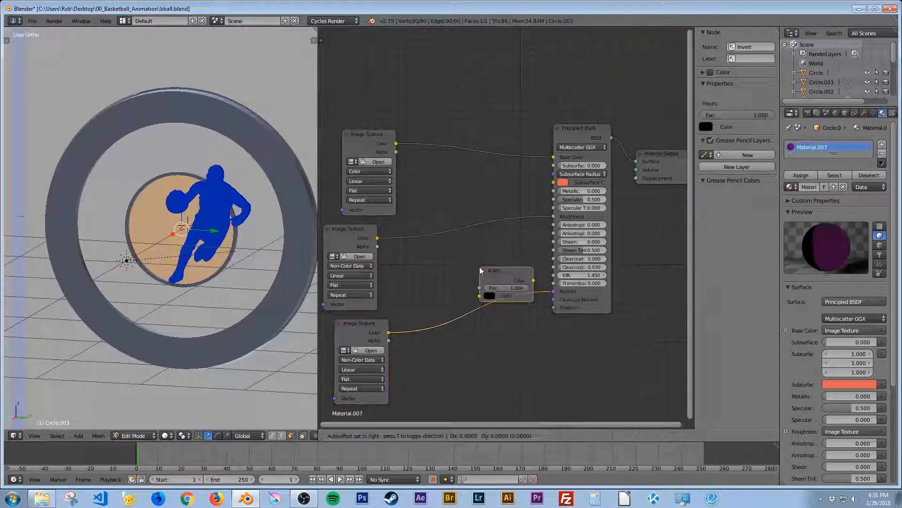
click(429, 223)
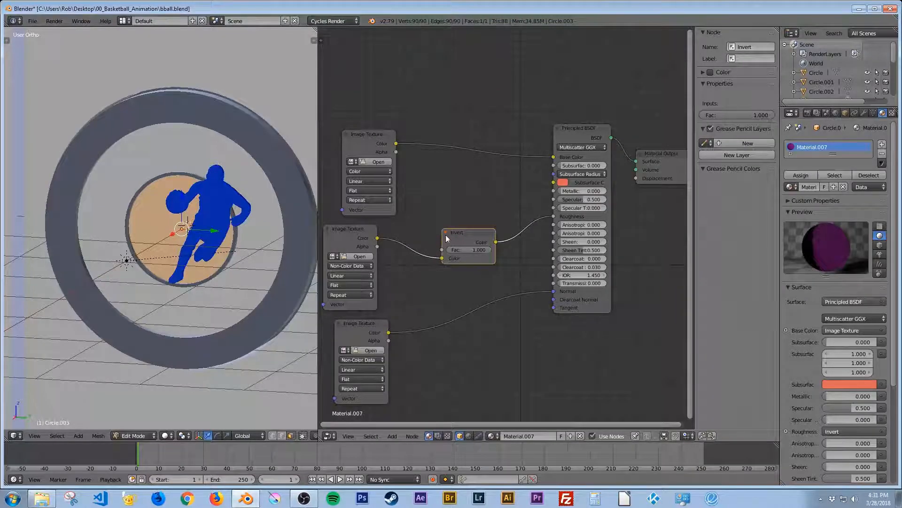
Step: Add a Normal Map node on the link between the lowest Image Texture and the Principled BSDF's Normal
key(shift+a)
click(446, 300)
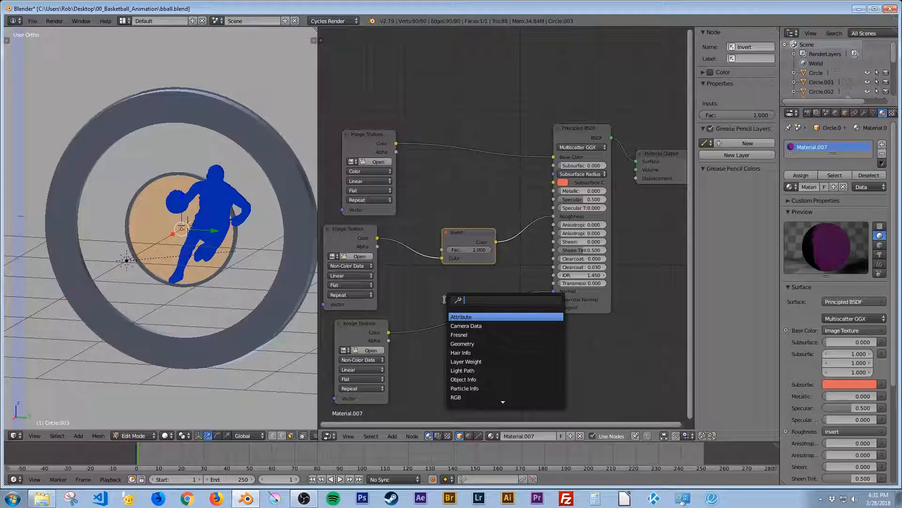
text(normal)
key(Down)
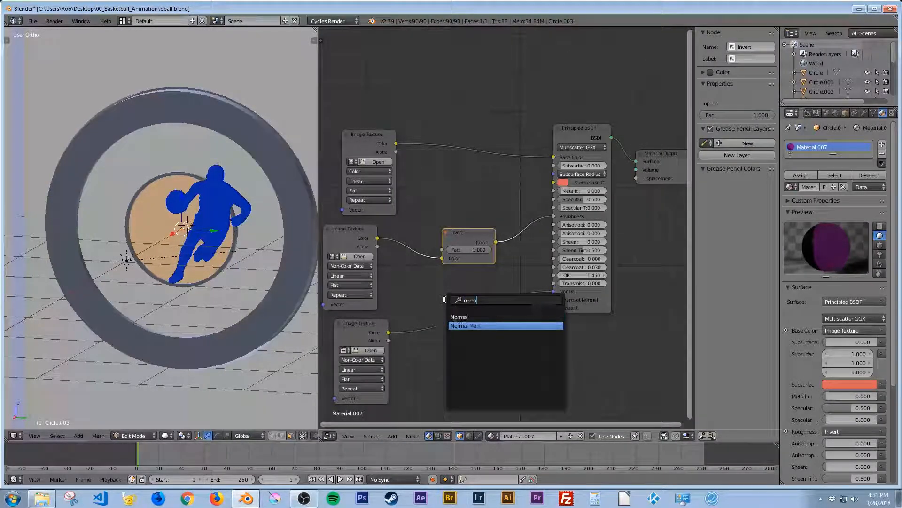
key(Return)
click(444, 300)
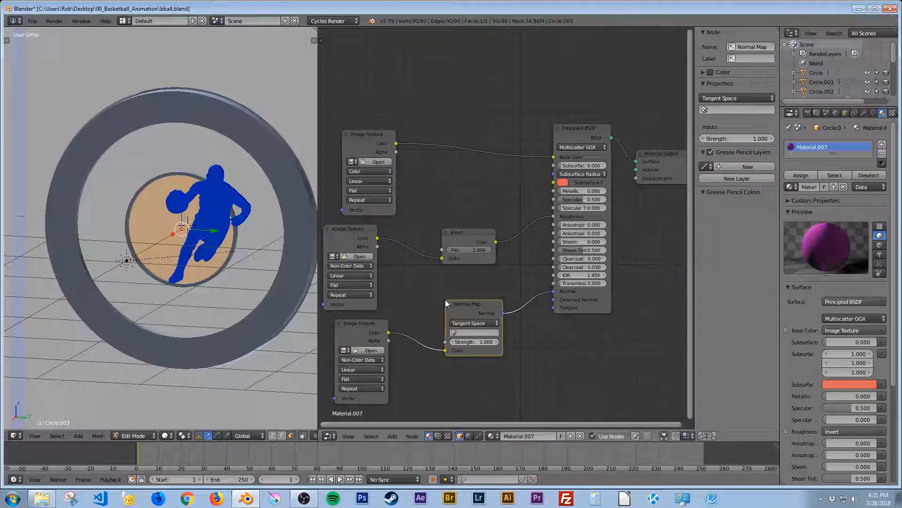
Step: Load WoodFineDark004_COL_2K.jpg from the WoodFineDark004_2k folder into the Base Color's Image Texture node
click(385, 157)
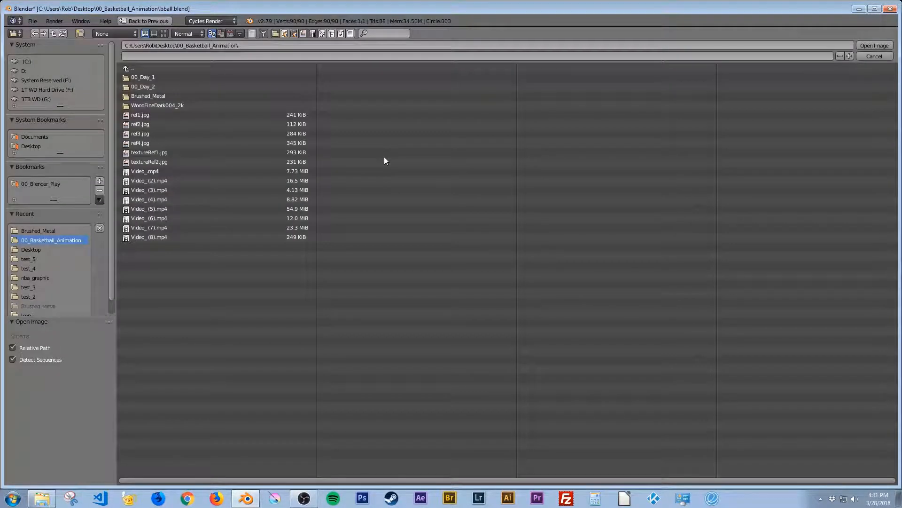
click(195, 106)
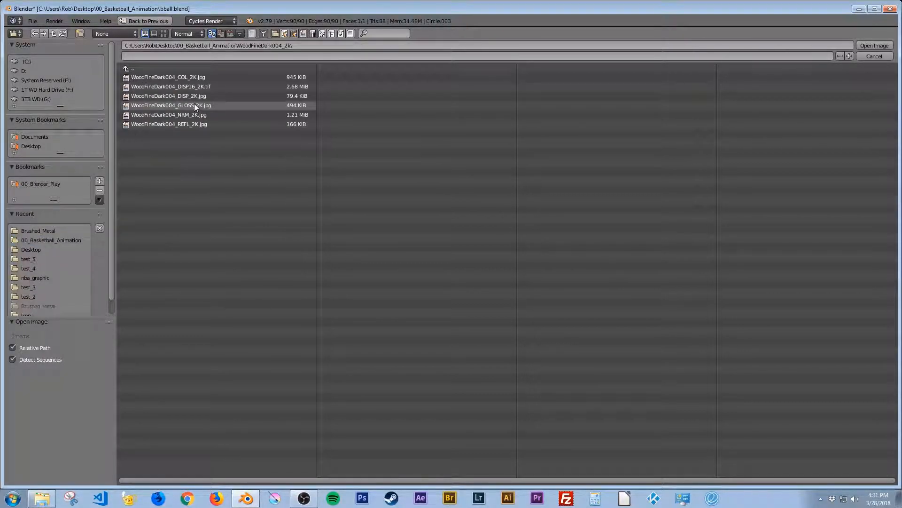
double_click(212, 78)
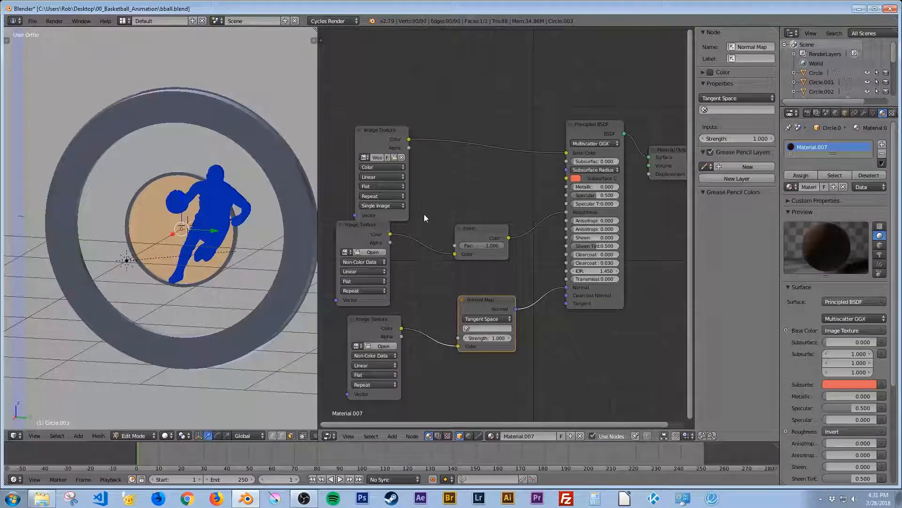
Step: Load WoodFineDark004_GLOSS_2K.jpg into the Image Texture node that feeds the Invert node
click(373, 252)
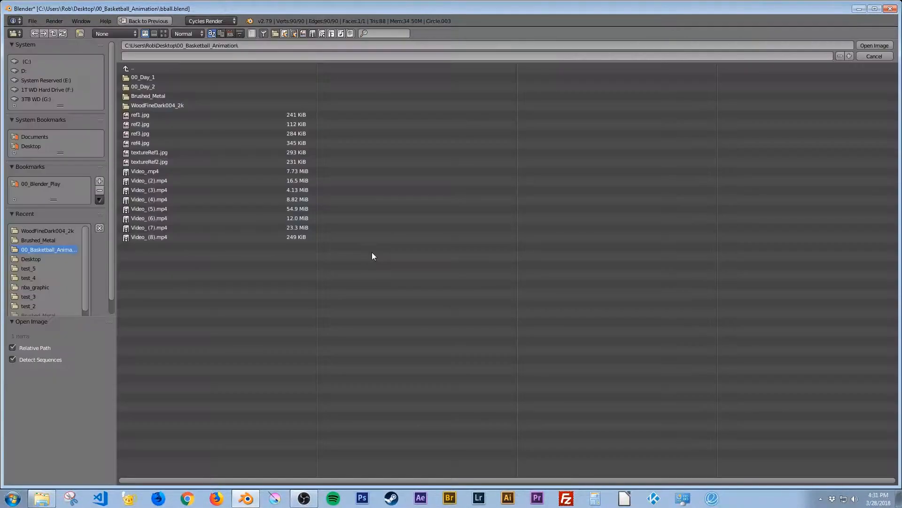
click(197, 104)
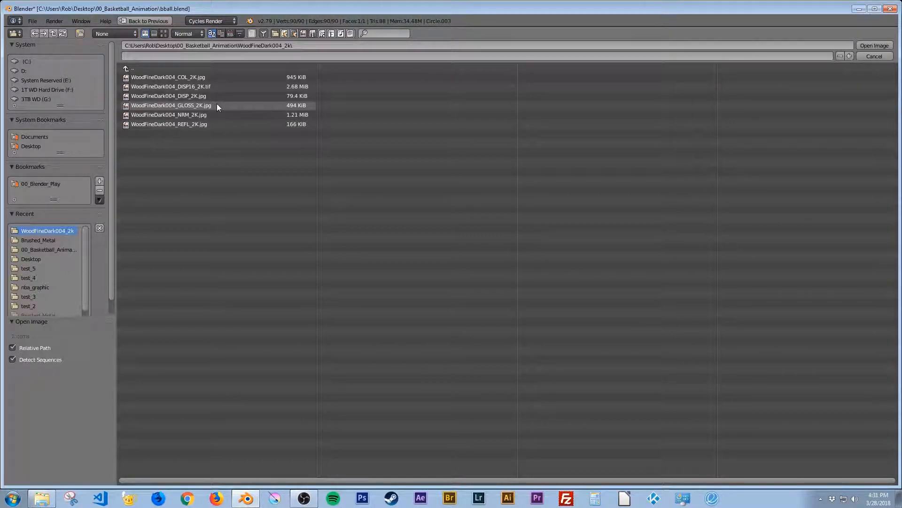
double_click(217, 106)
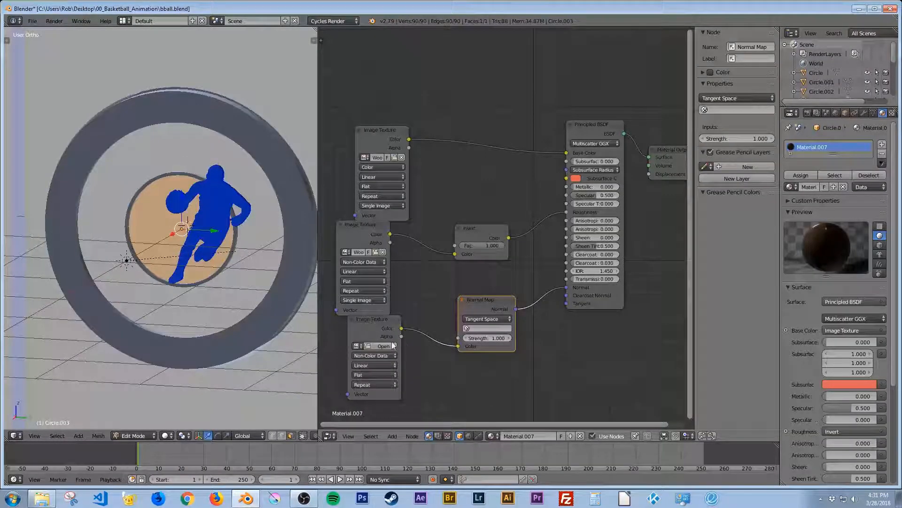
Step: Load WoodFineDark004_NRM_2K.jpg into the Image Texture node that feeds the Normal Map
click(385, 346)
click(207, 106)
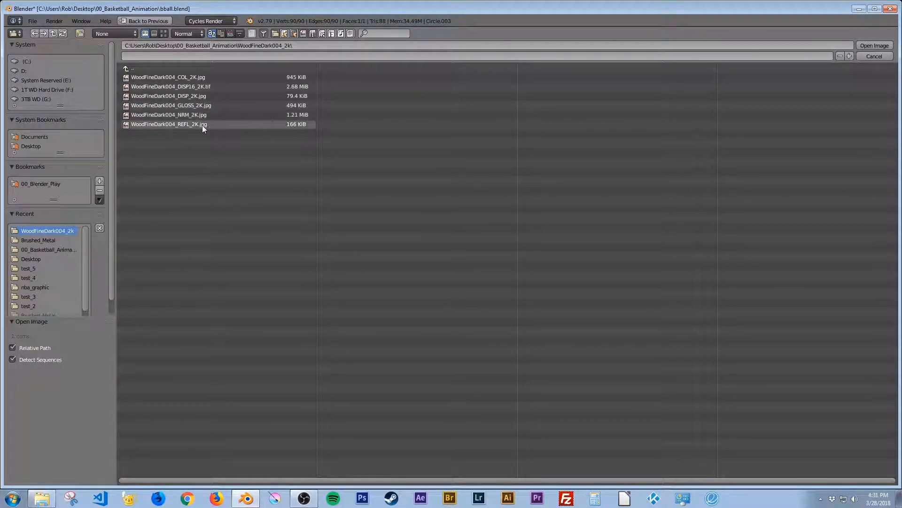
double_click(205, 115)
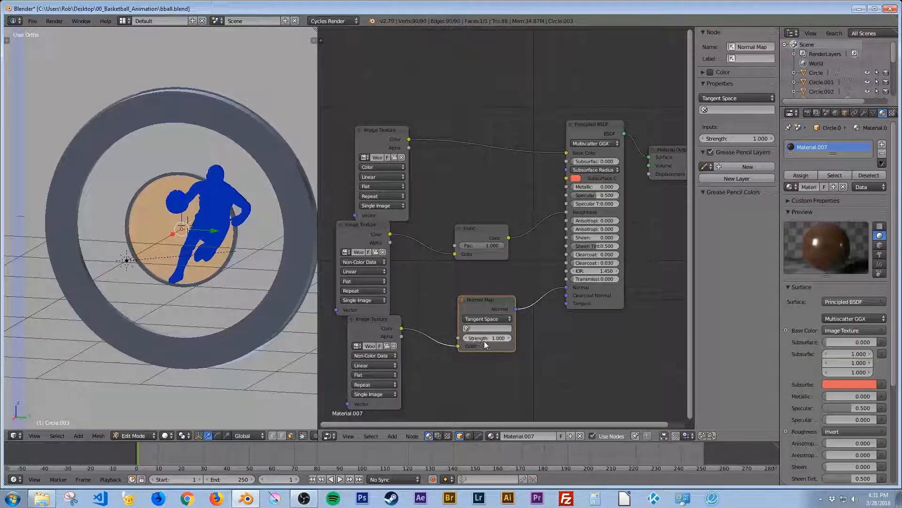
Step: Show the 3D view in rendered shading with a close-up of the wood circle behind the player
key(shift+z)
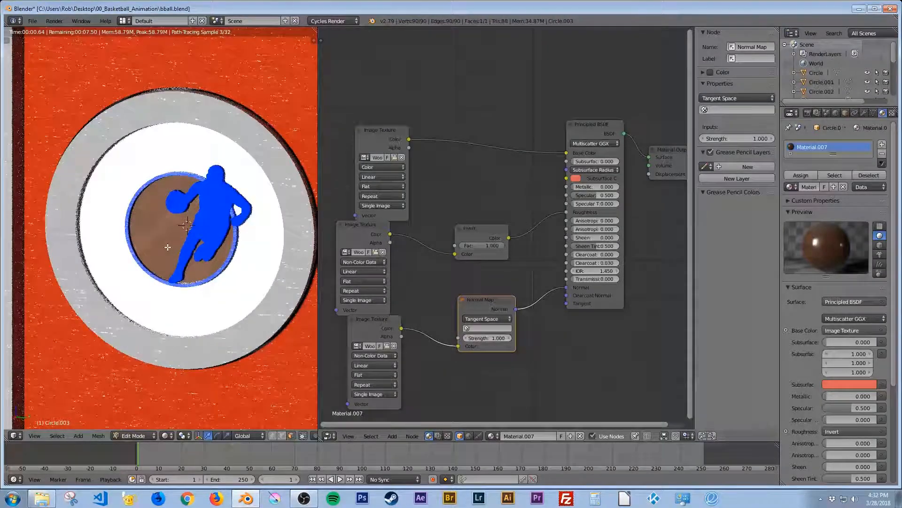
scroll(186, 238, up, 5)
shift+middle_drag(245, 301, 199, 291)
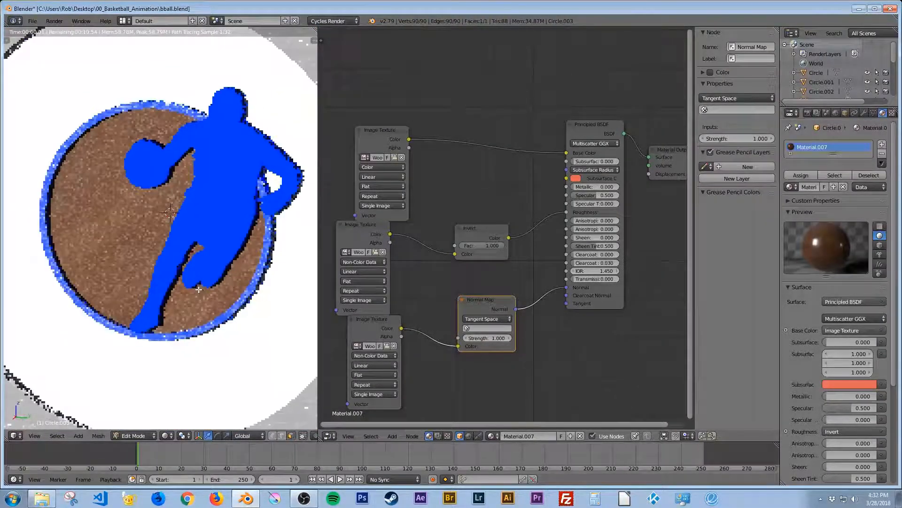
Step: Try Normal Map strengths of 4, 0.3 and 10 on the wood circle, and set the strength back to 4
click(498, 339)
key(Return)
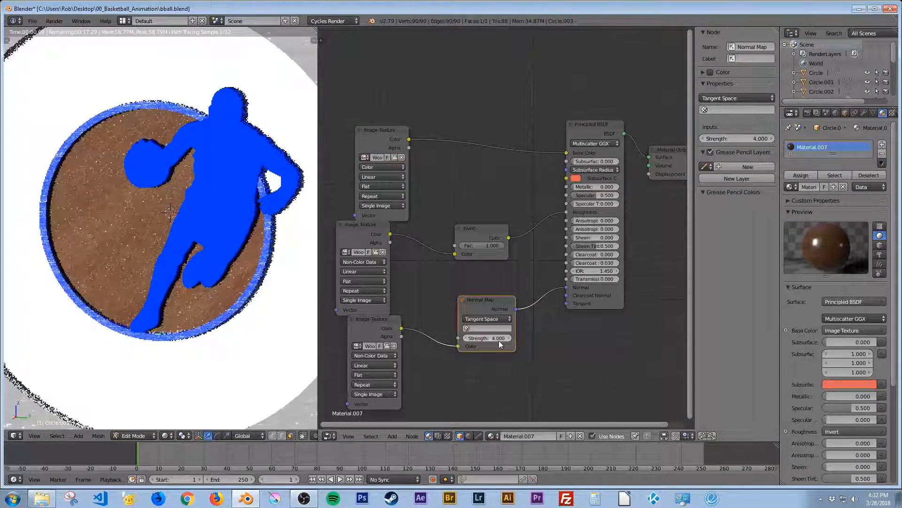
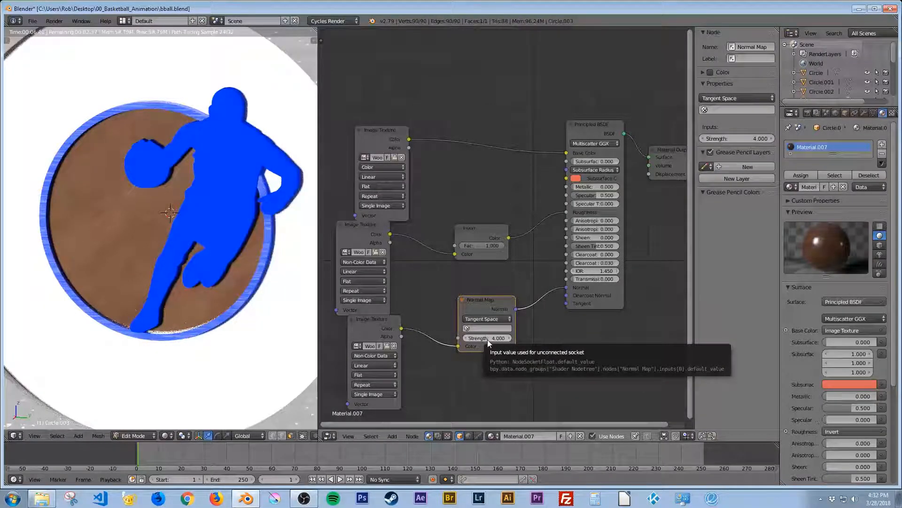
click(487, 339)
text(0.3)
key(Return)
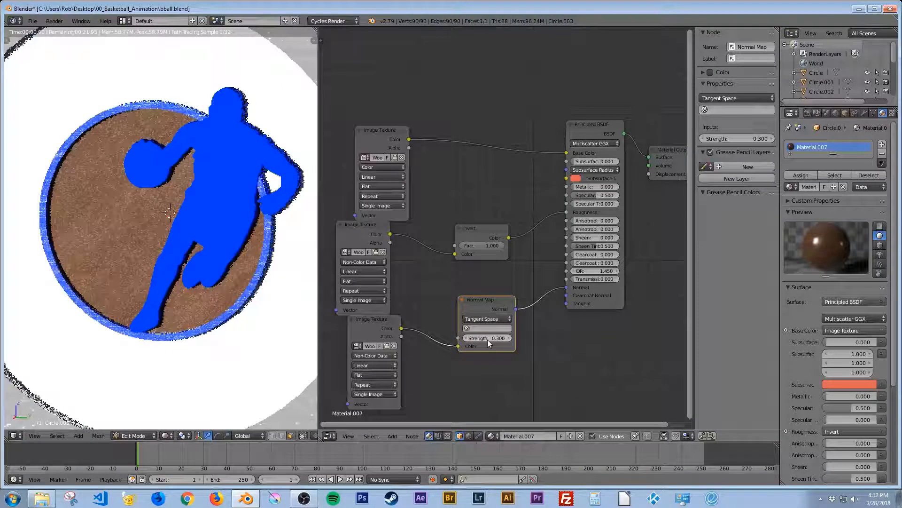
click(486, 336)
text(10)
key(Return)
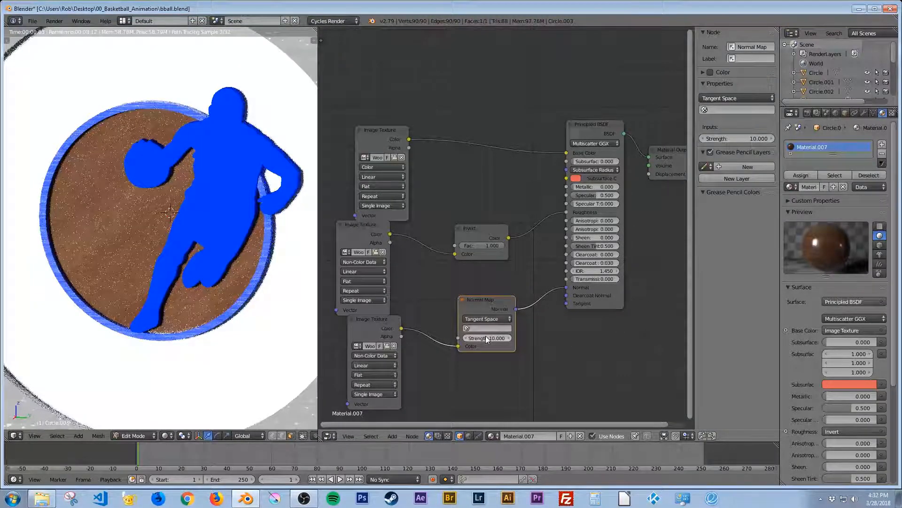
click(486, 337)
text(4)
key(Return)
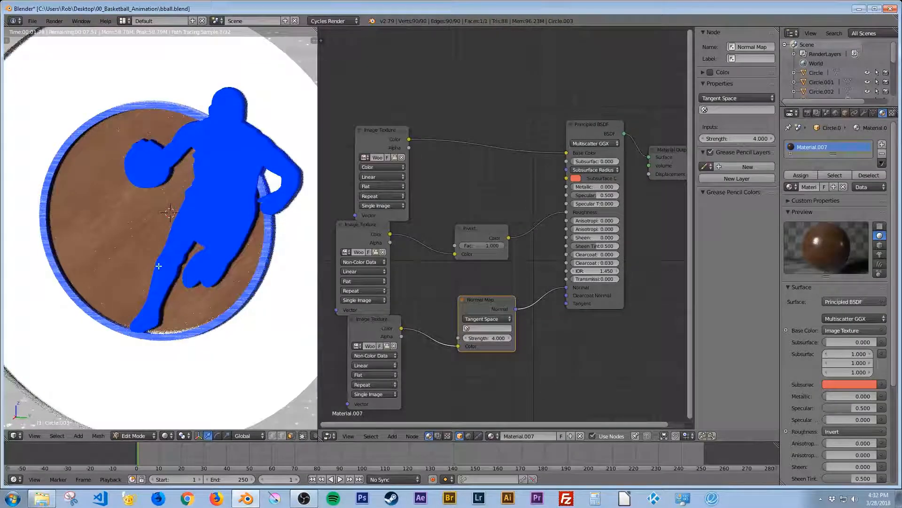
Step: View the rendered circle from other angles and try a Normal Map strength of 10
middle_drag(147, 267, 147, 234)
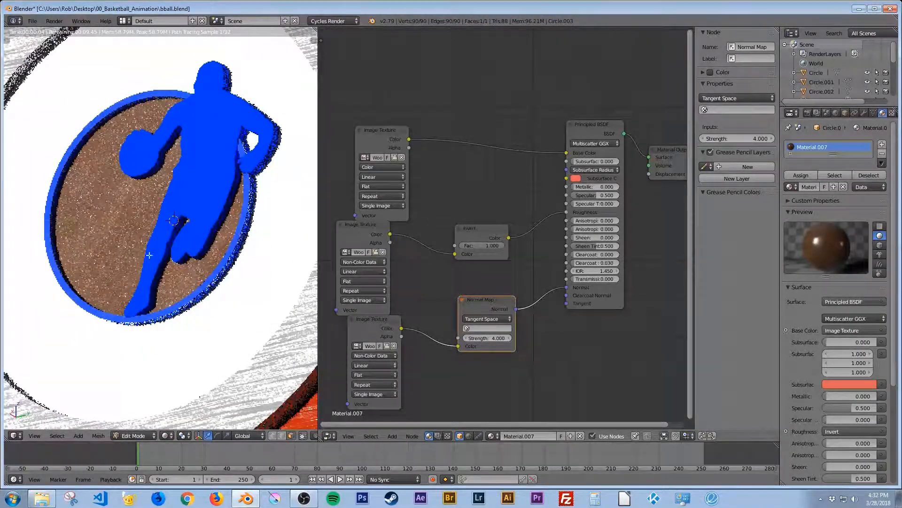
middle_drag(147, 300, 171, 304)
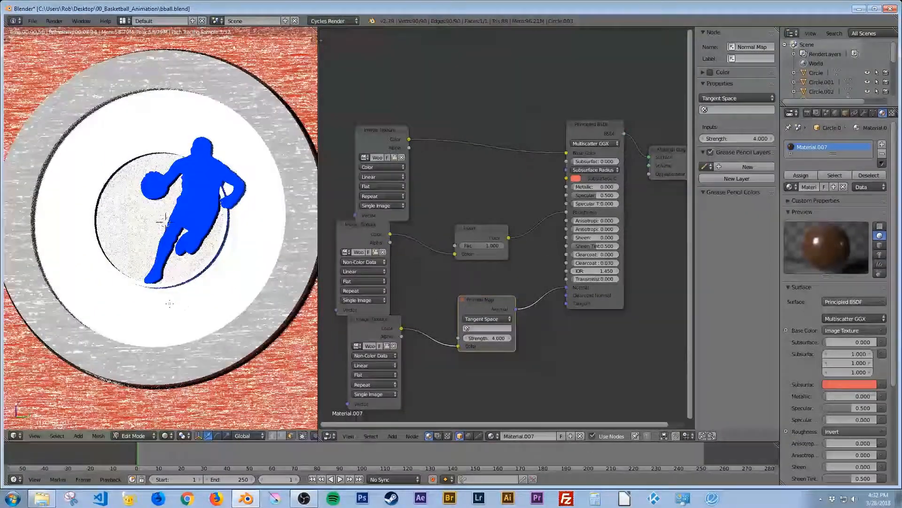
click(483, 337)
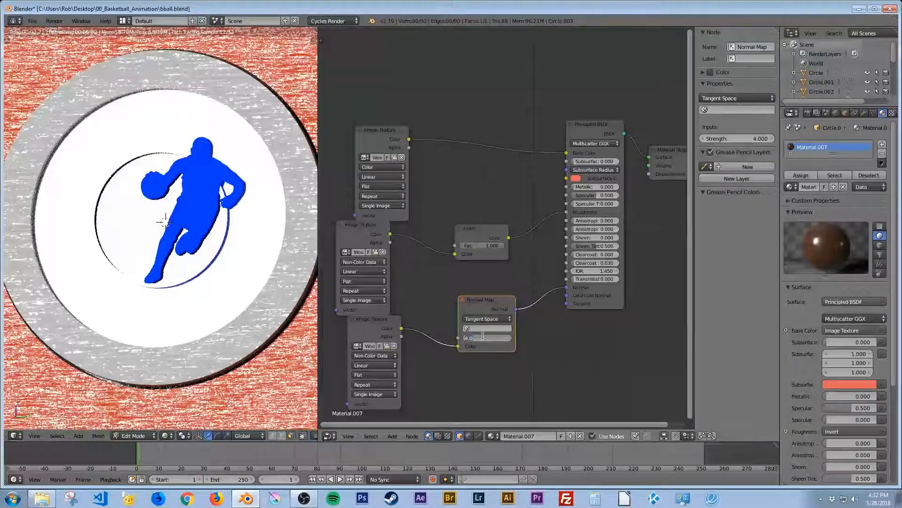
click(483, 336)
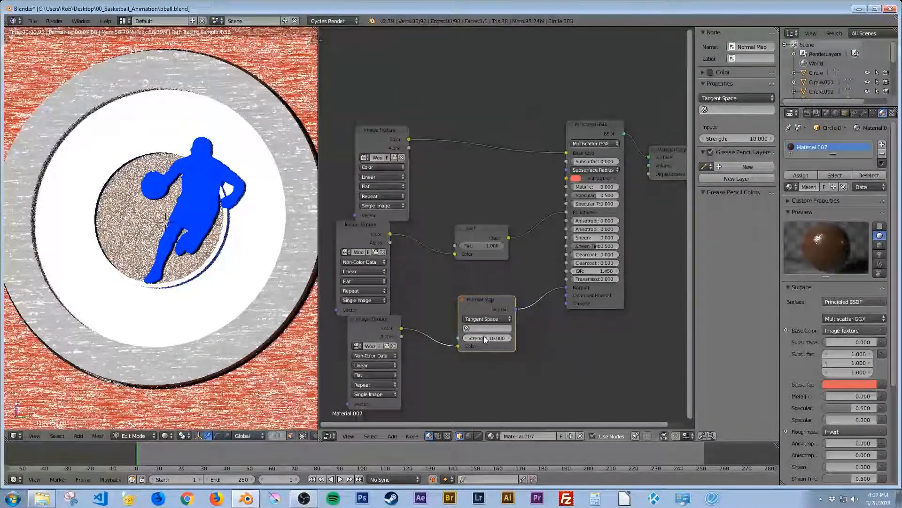
Step: Set the Normal Map node's strength to 1
click(484, 336)
text(1)
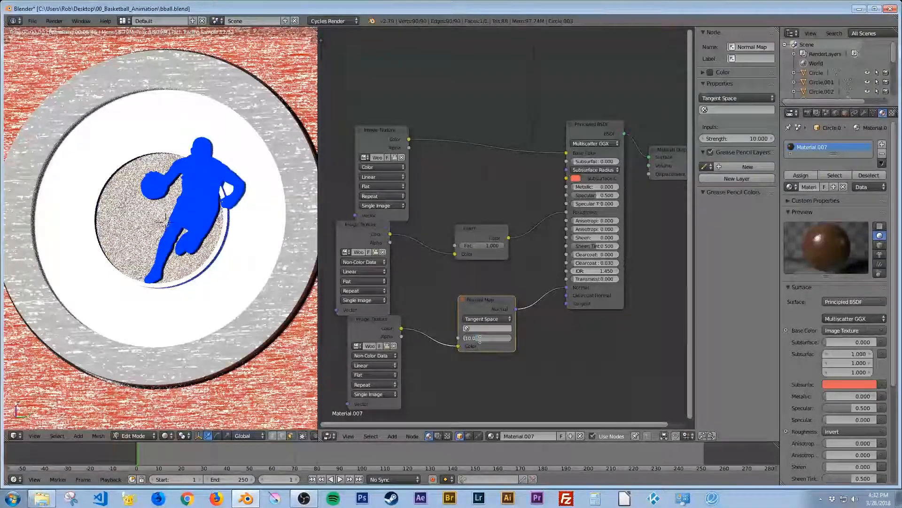
key(Return)
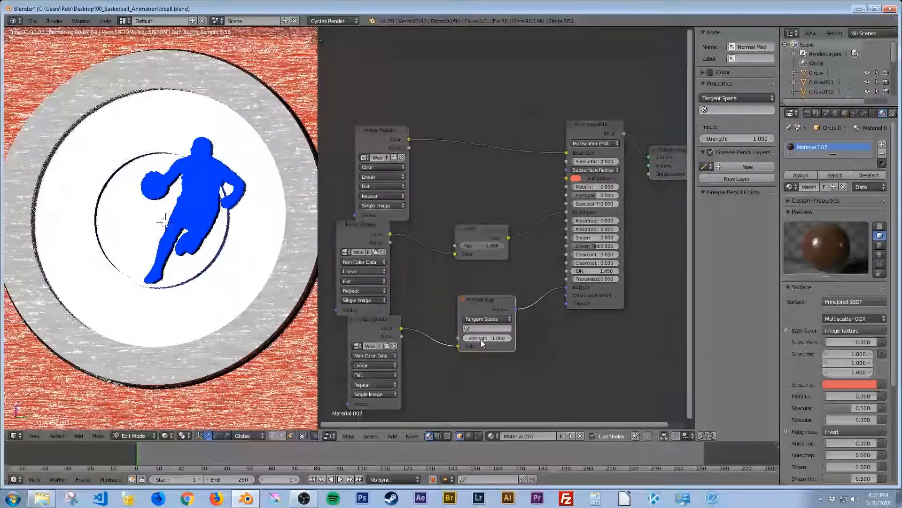
Step: Try adjusting the Invert node's Fac value to change the wood circle's roughness
mouse_move(498, 247)
mouse_down()
mouse_move(451, 246)
mouse_move(498, 246)
mouse_up()
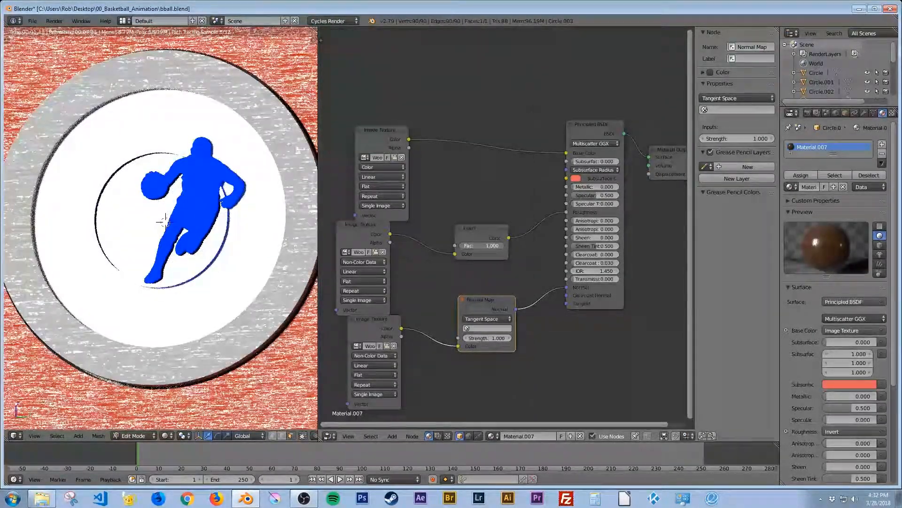
mouse_move(495, 247)
mouse_down()
mouse_move(466, 247)
mouse_move(497, 247)
mouse_up()
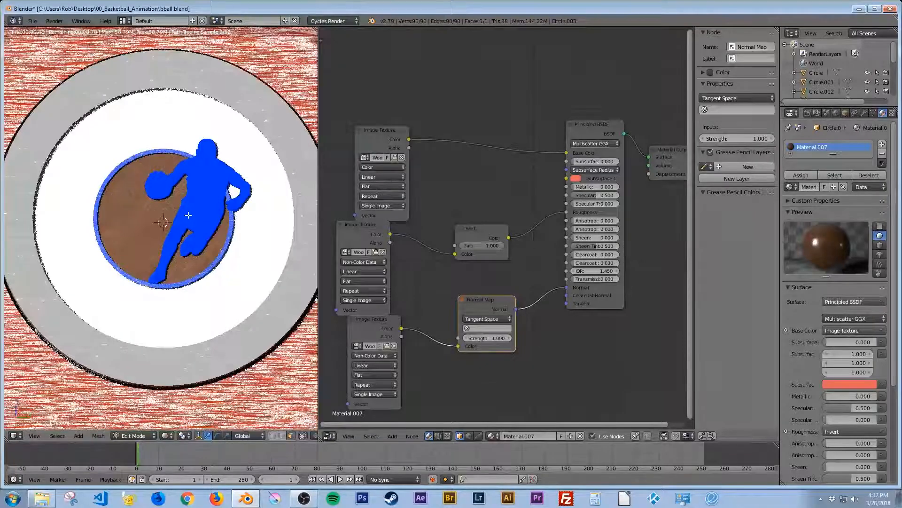
Step: Switch the node editor area to the UV/Image Editor and rotate the wood circle's UVs until the grain runs horizontally in the render
key(shift+z)
key(shift+z)
scroll(179, 221, up, 2)
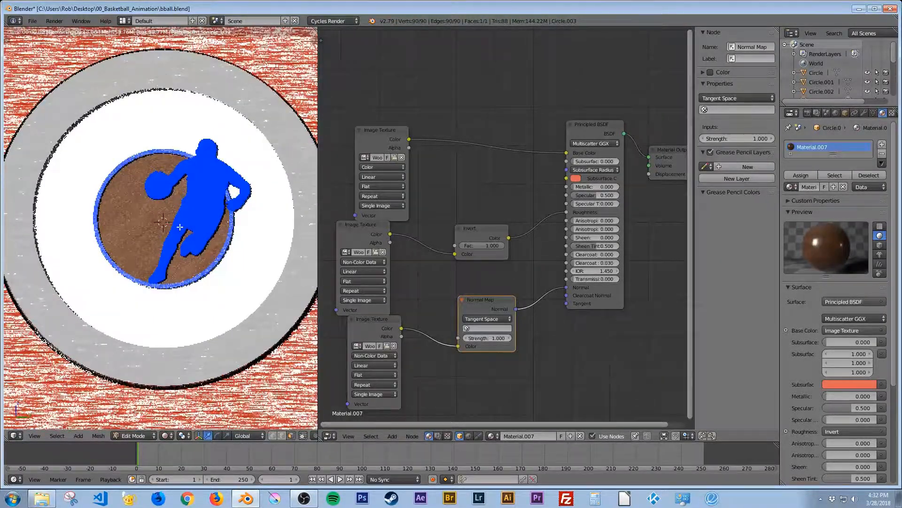
scroll(175, 234, up, 1)
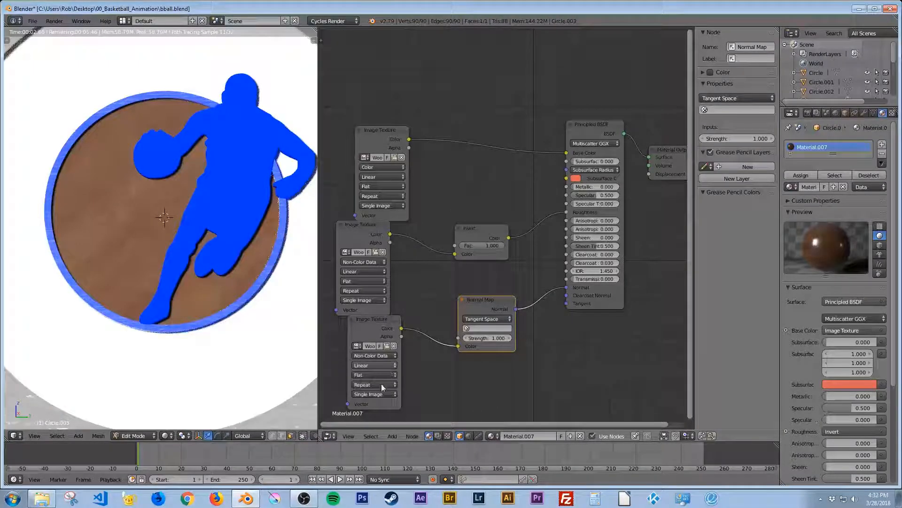
click(328, 436)
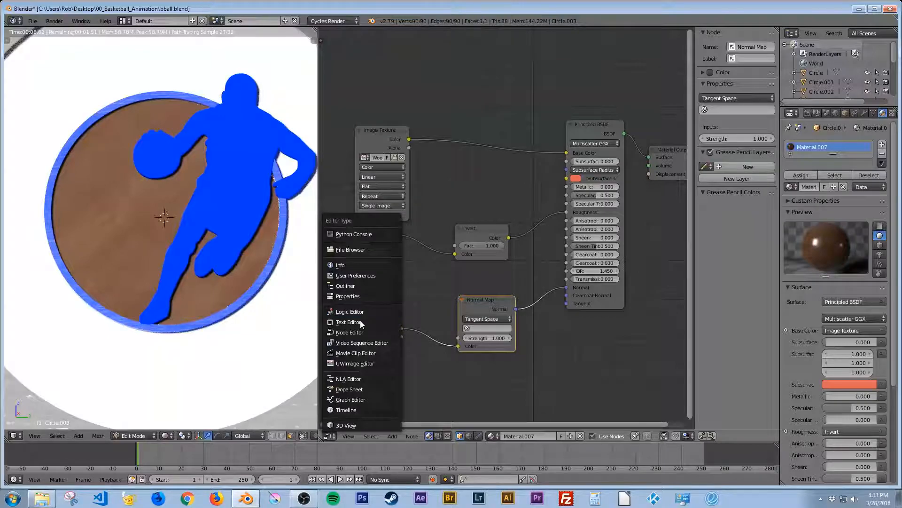
click(369, 363)
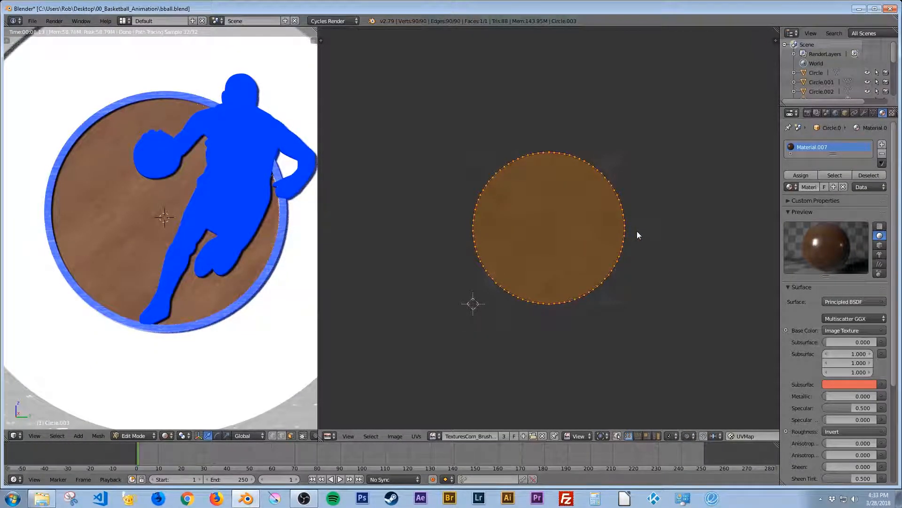
key(r)
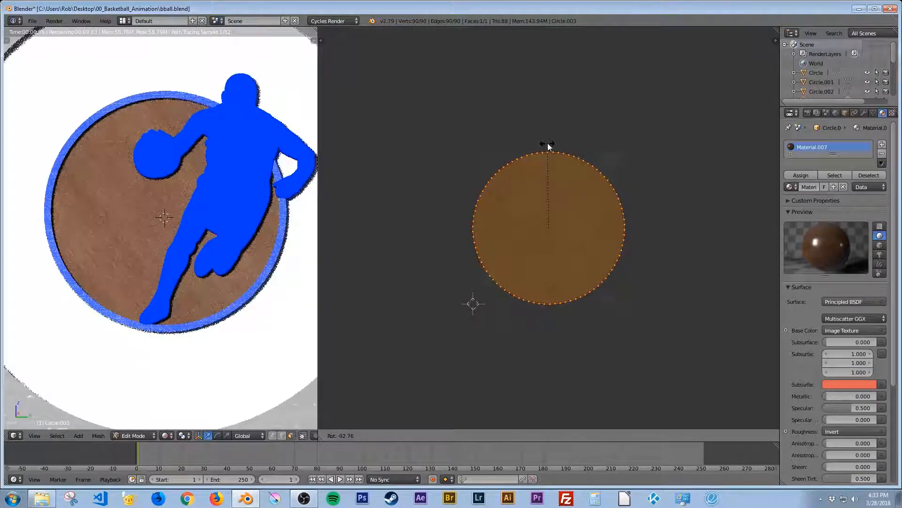
click(608, 176)
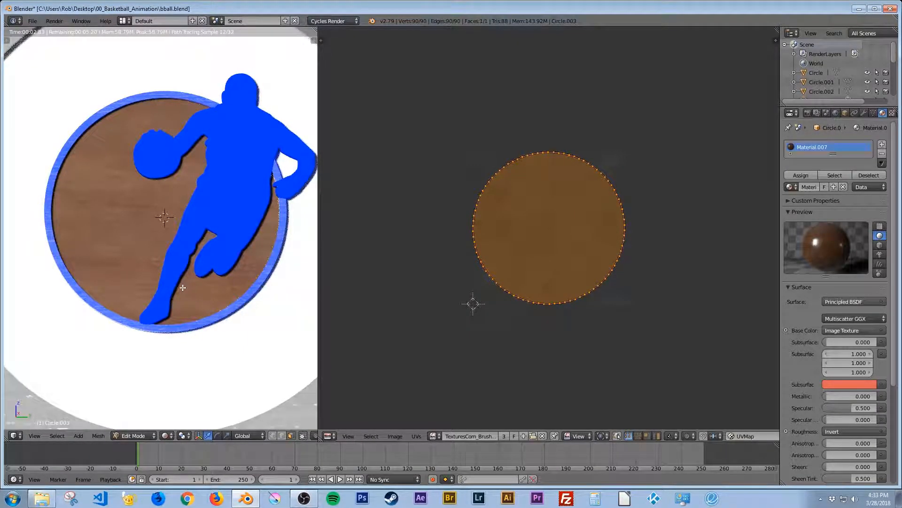
scroll(188, 287, down, 3)
middle_drag(196, 287, 216, 310)
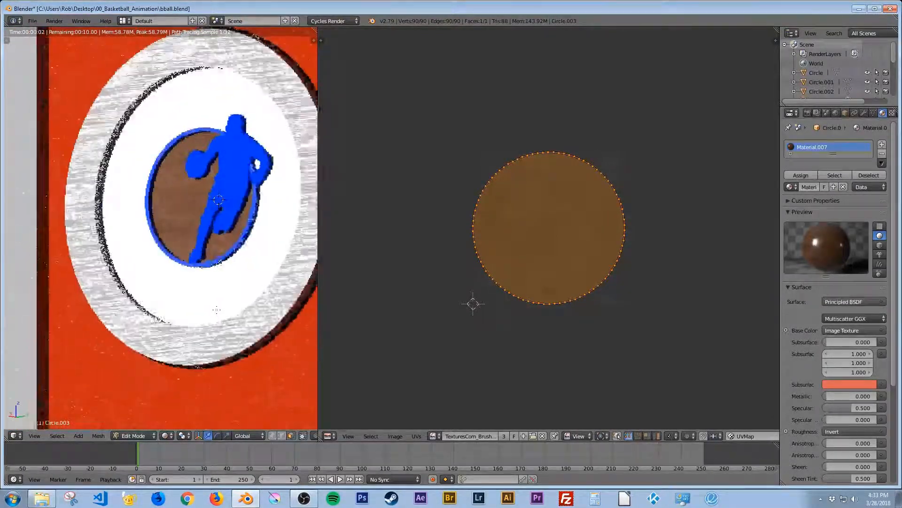
scroll(242, 213, up, 6)
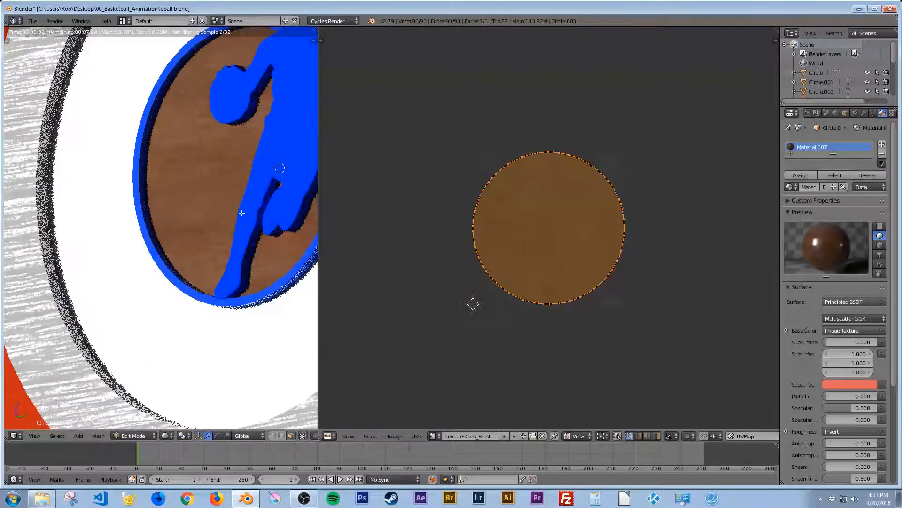
middle_drag(241, 213, 183, 260)
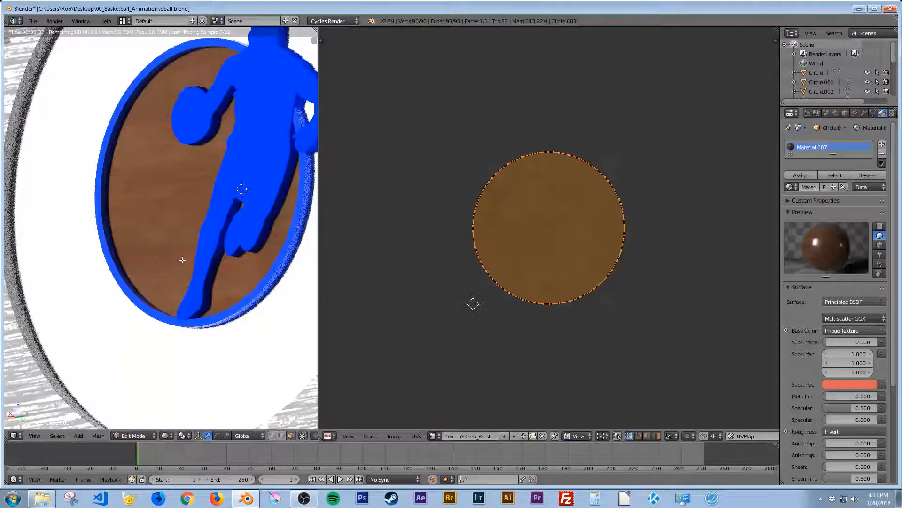
Step: Widen the 3D viewport and assign Material.007 to the circle behind the ONE CHAMPION text
key(shift+z)
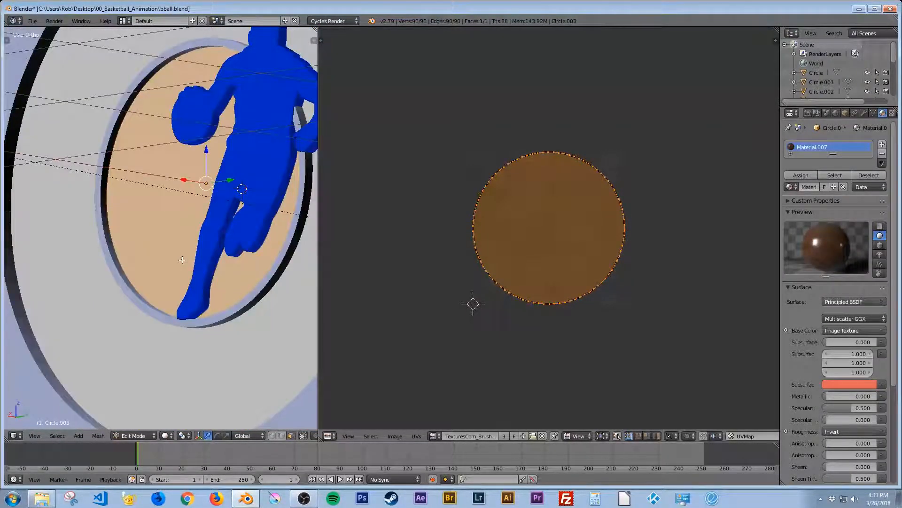
scroll(182, 260, down, 8)
drag(317, 129, 529, 130)
scroll(264, 226, up, 8)
middle_drag(264, 226, 248, 218)
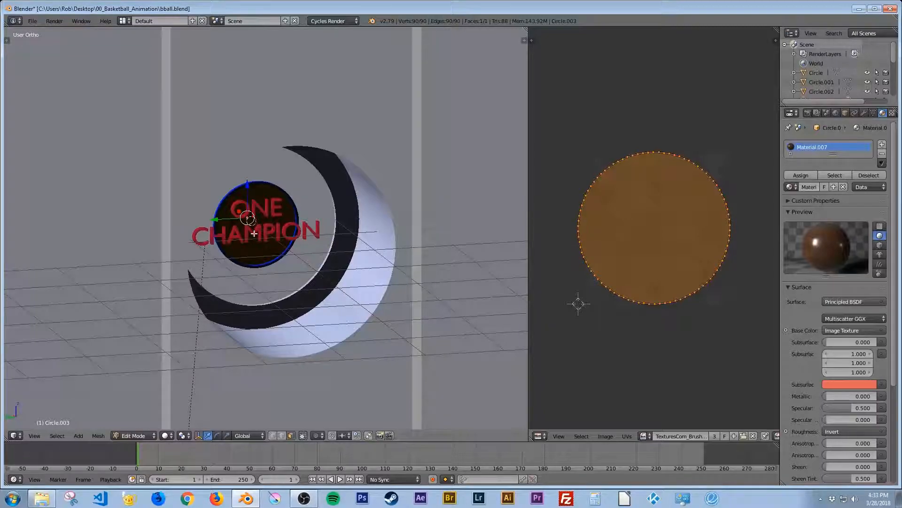
key(Tab)
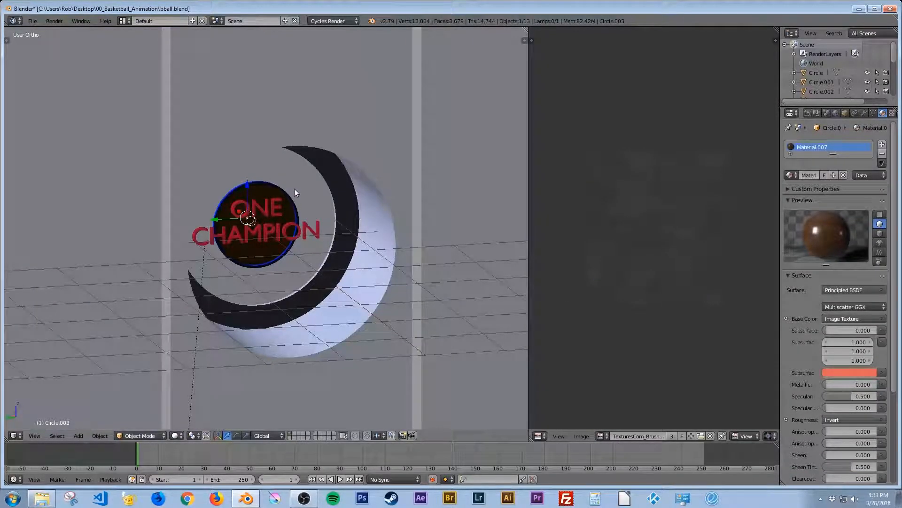
right_click(260, 253)
scroll(260, 254, up, 4)
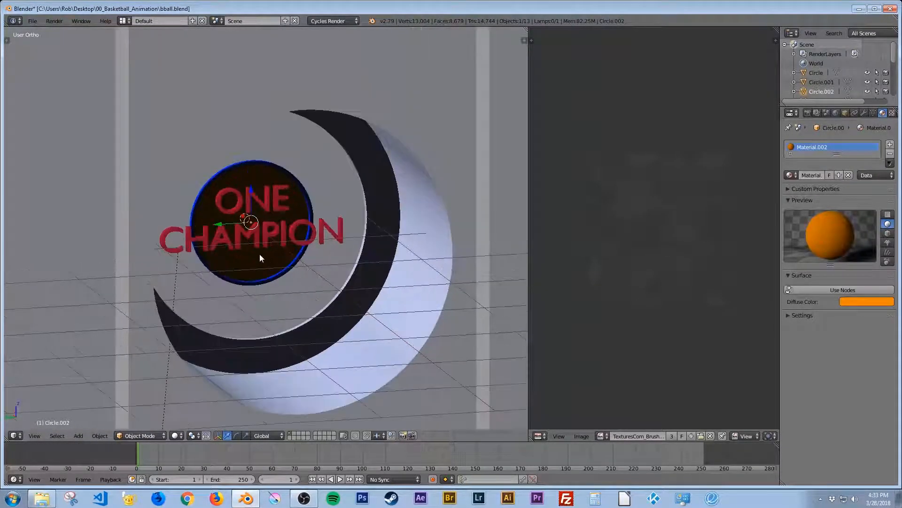
click(792, 176)
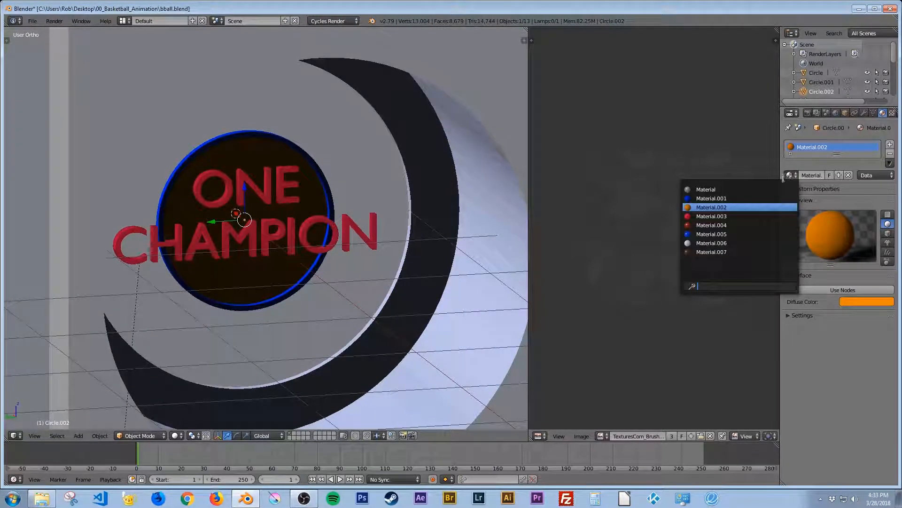
click(720, 251)
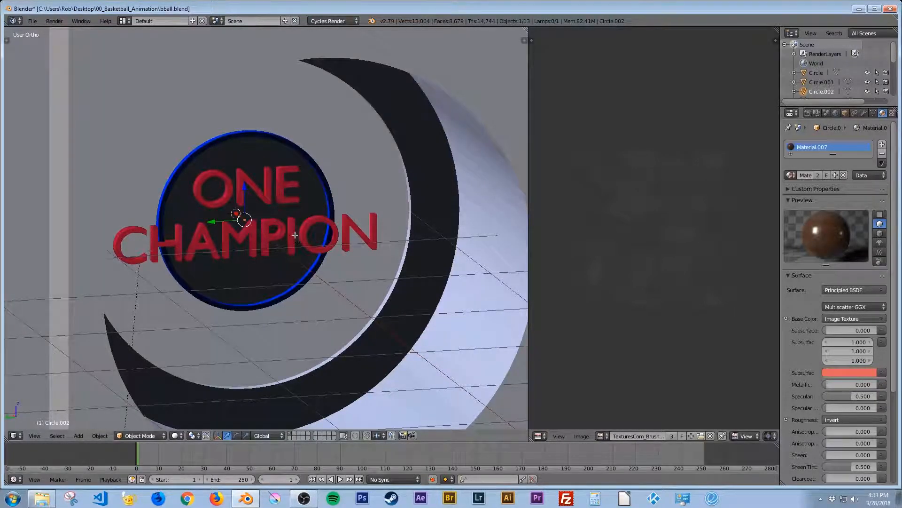
Step: Unwrap the circle behind the ONE CHAMPION text with Smart UV Project and preview it rendered
key(Tab)
key(u)
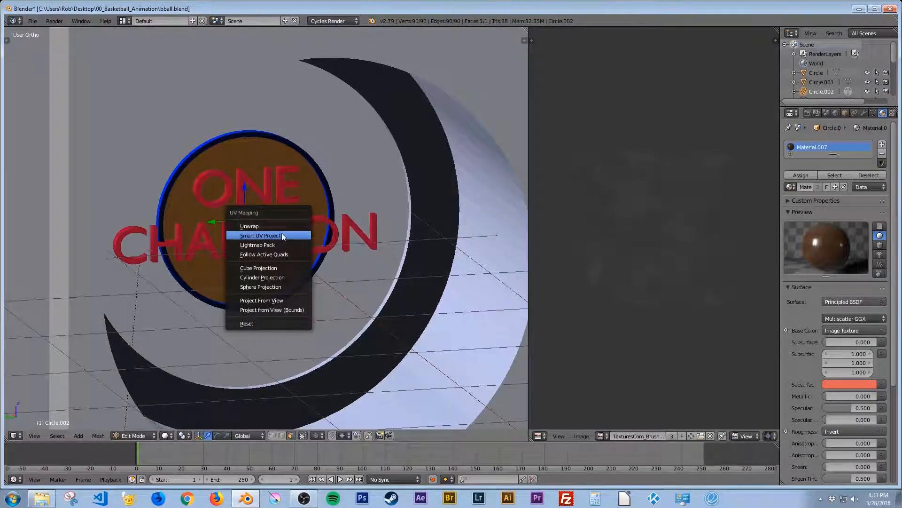
click(282, 235)
click(298, 302)
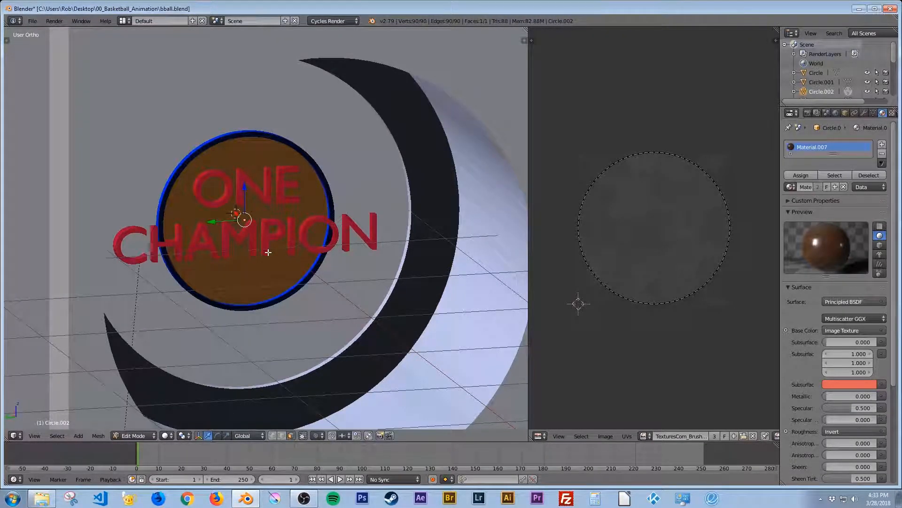
key(shift+z)
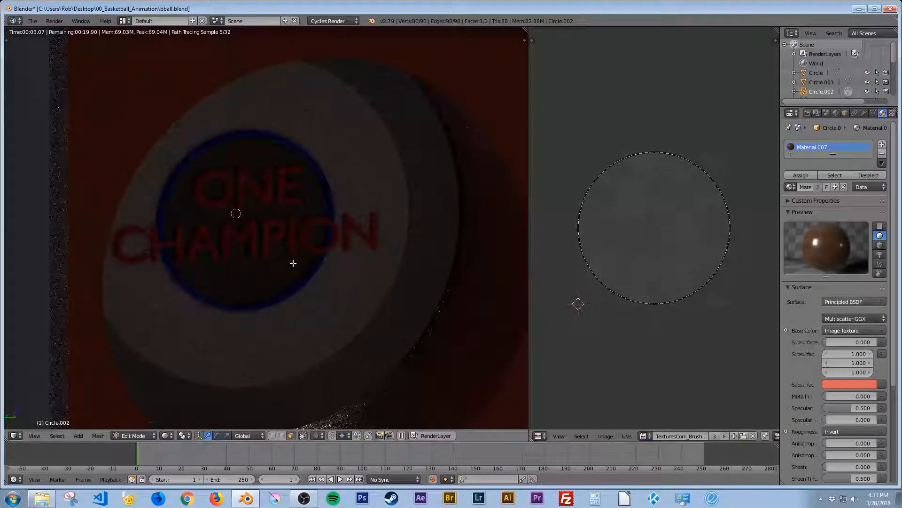
key(shift+z)
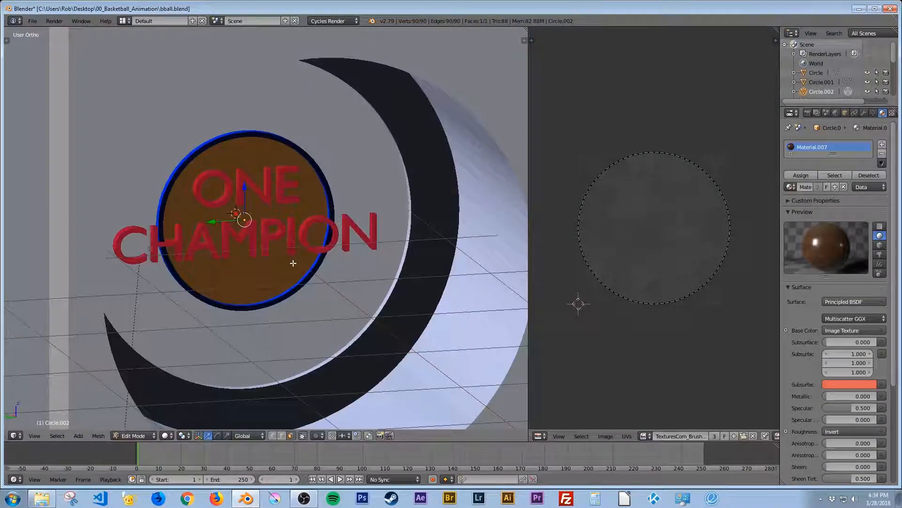
Step: Save over bball.blend and preview the ONE CHAMPION side in rendered shading
key(ctrl+s)
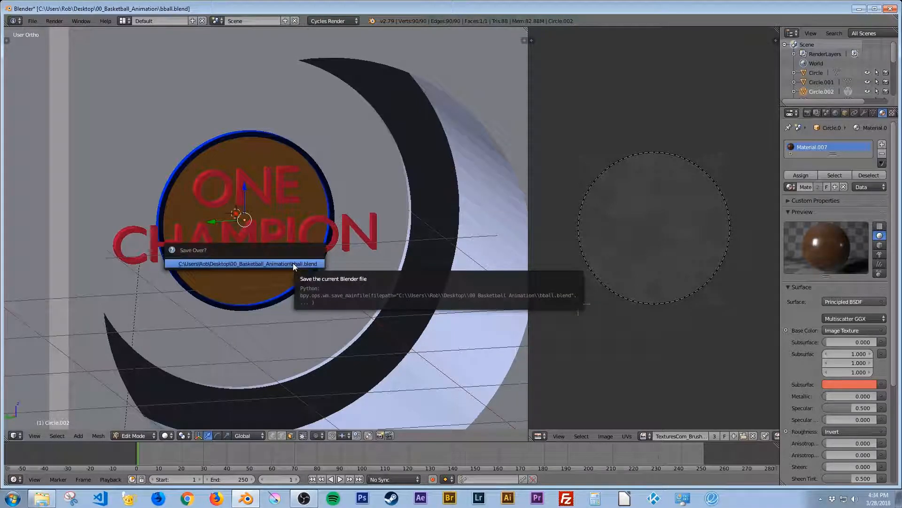
click(294, 264)
key(shift+z)
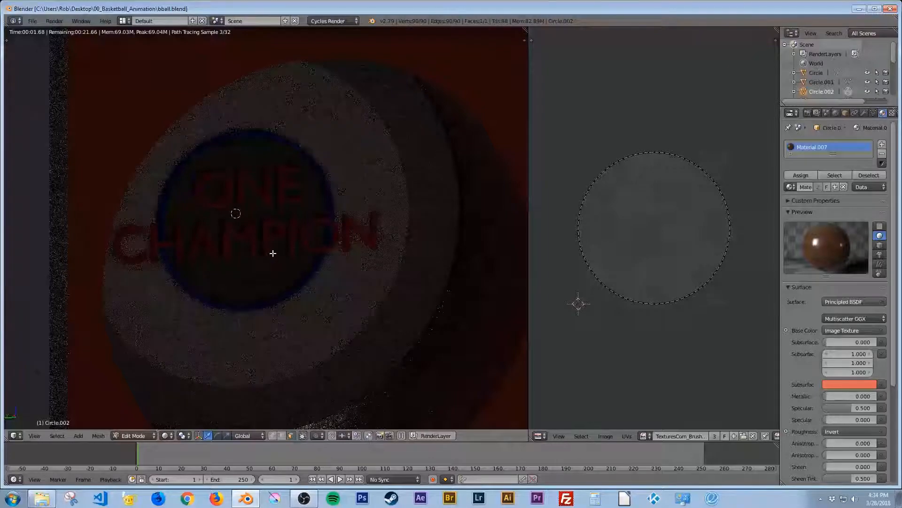
key(shift+z)
Step: Leave the circle's Edit Mode and add a Point lamp to light the ONE CHAMPION side of the logo
scroll(273, 253, down, 6)
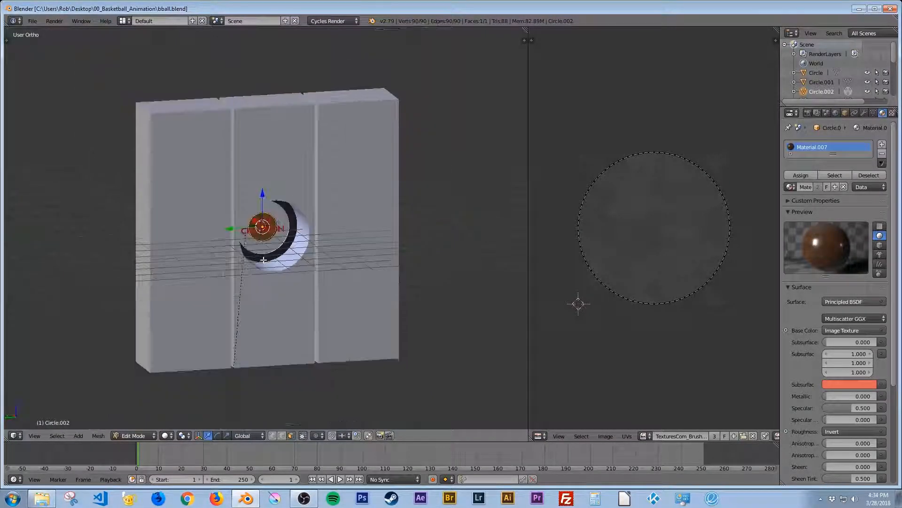
middle_drag(282, 287, 359, 290)
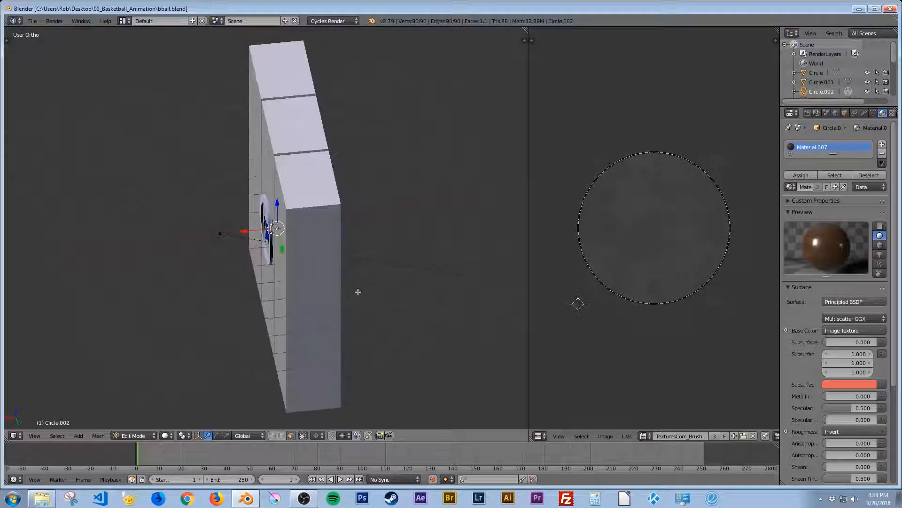
middle_drag(307, 277, 224, 269)
key(shift+a)
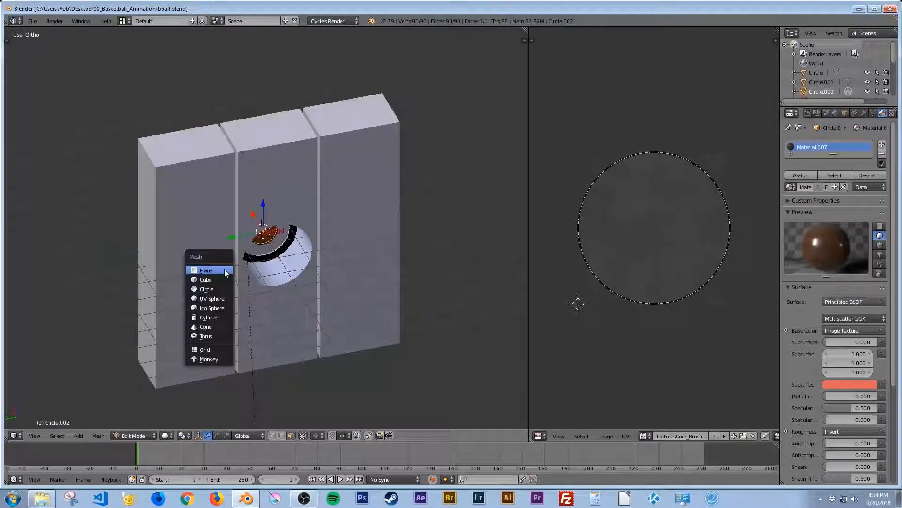
key(Escape)
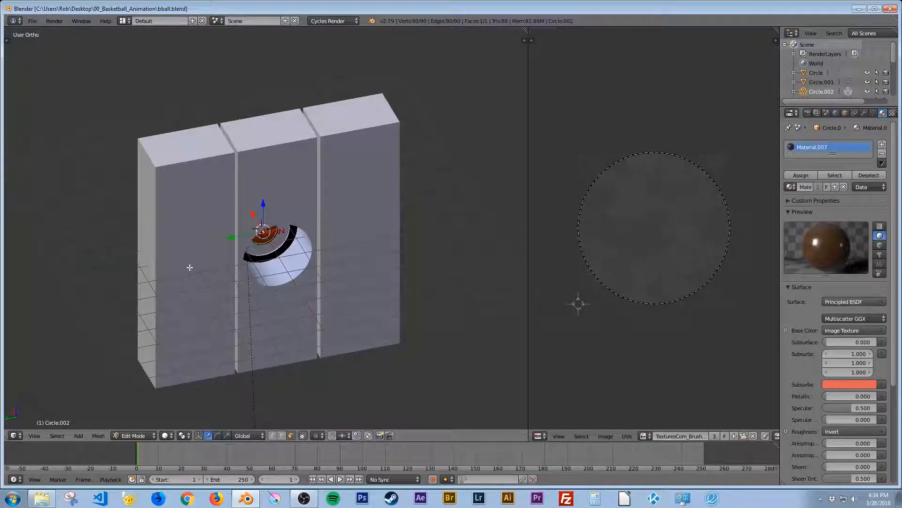
key(Tab)
key(shift+a)
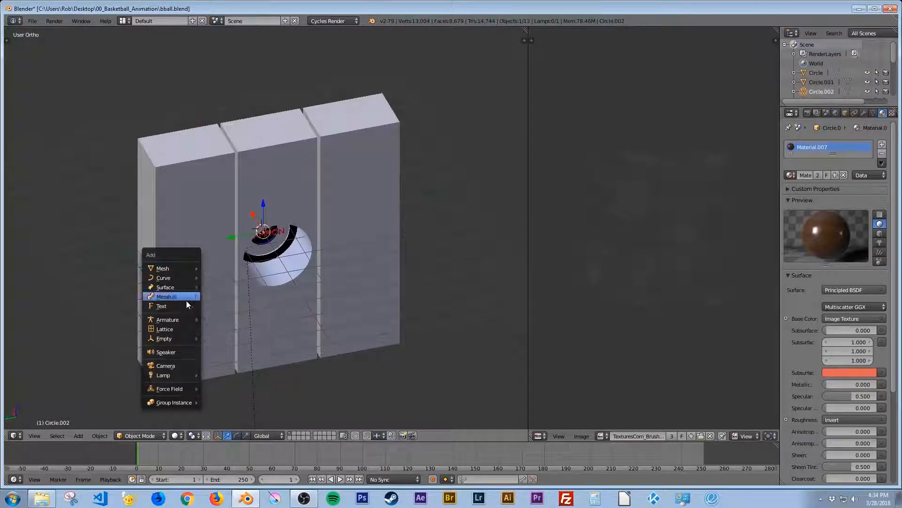
mouse_move(185, 375)
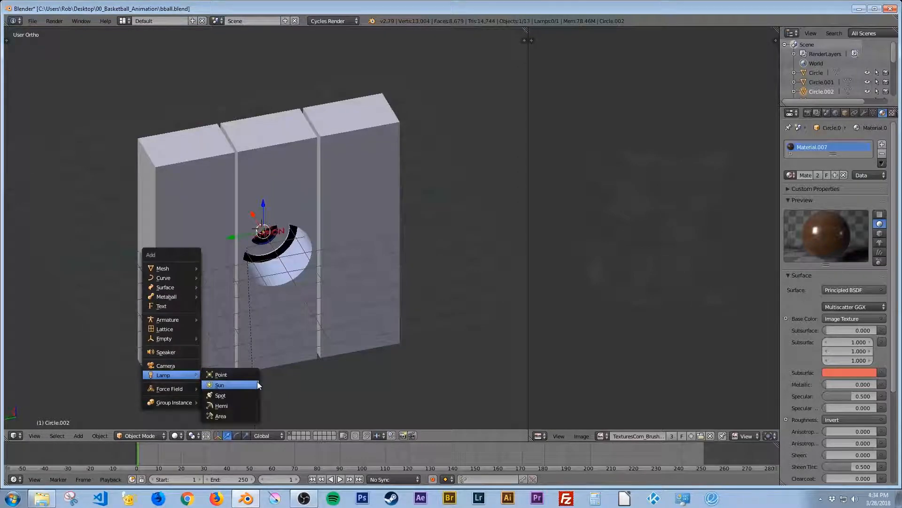
click(239, 371)
Step: Rotate all UVs of the wood circle behind the ONE CHAMPION text while previewing its grain in the render
middle_drag(249, 214, 270, 243)
scroll(271, 244, up, 5)
key(shift+z)
scroll(271, 243, up, 2)
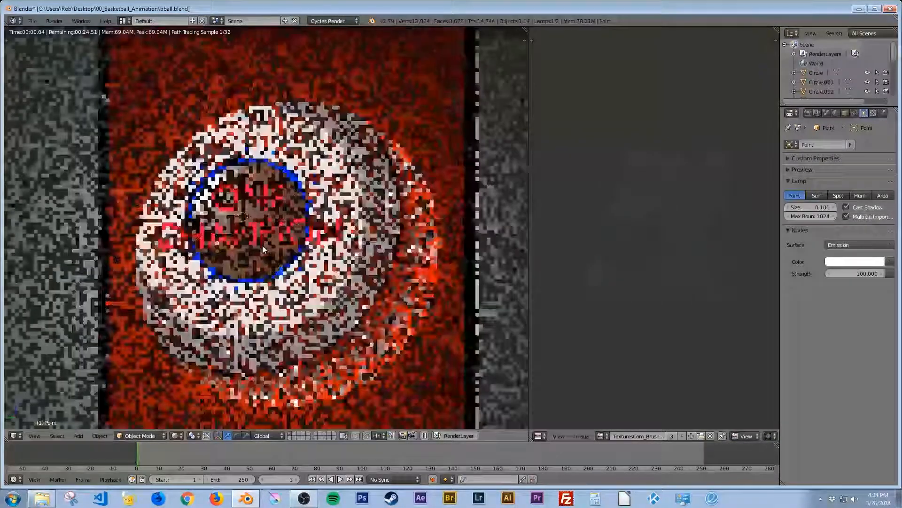
scroll(262, 245, up, 4)
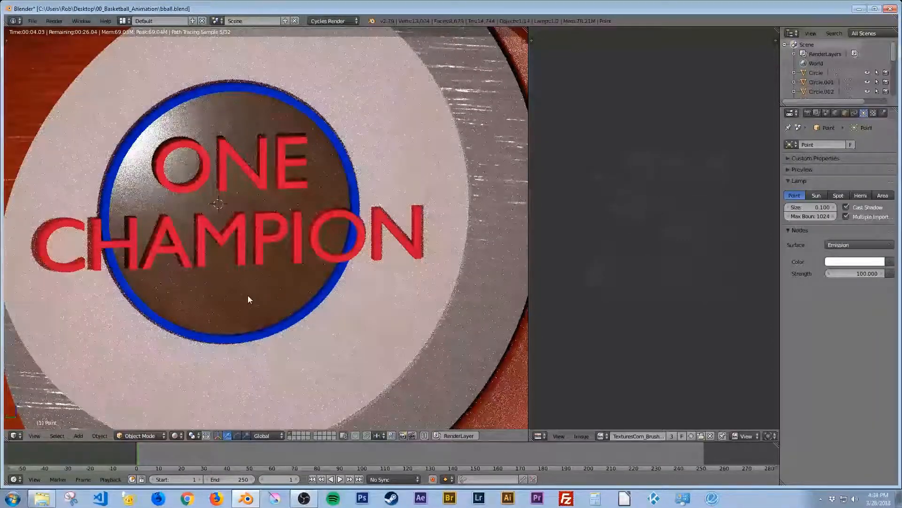
right_click(253, 294)
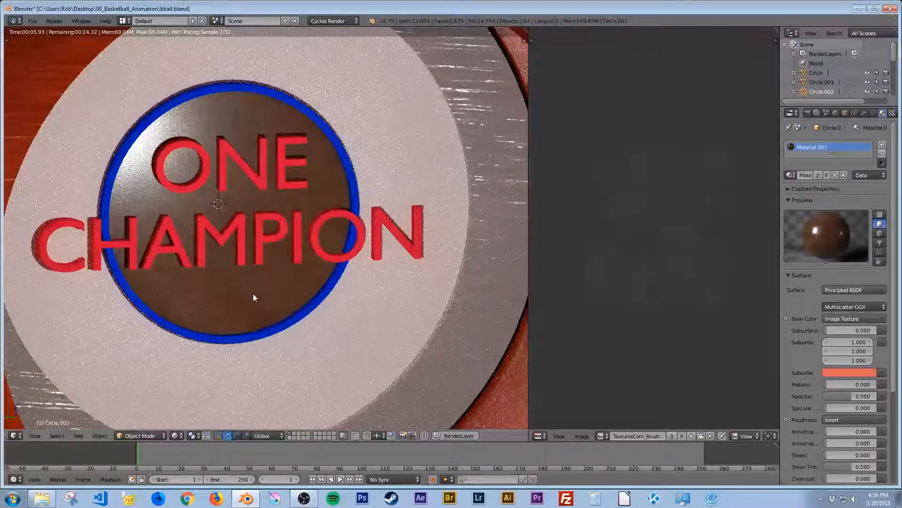
key(Tab)
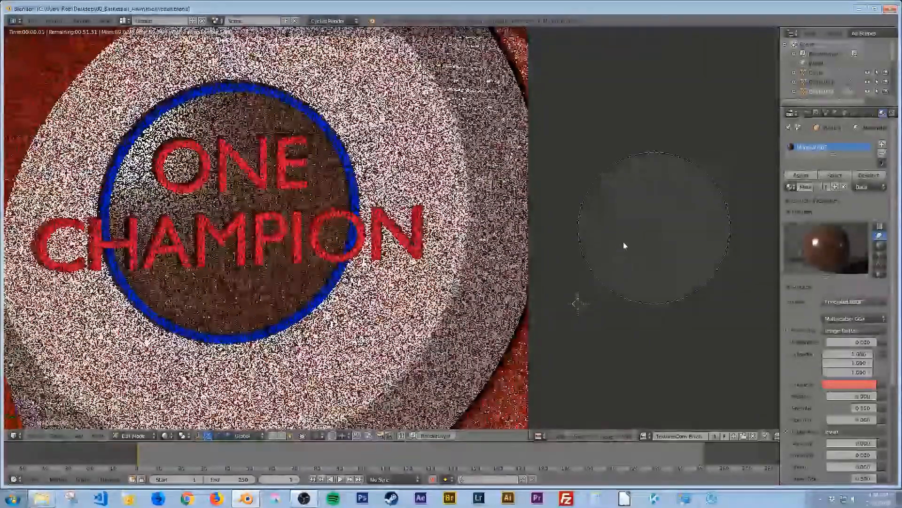
key(a)
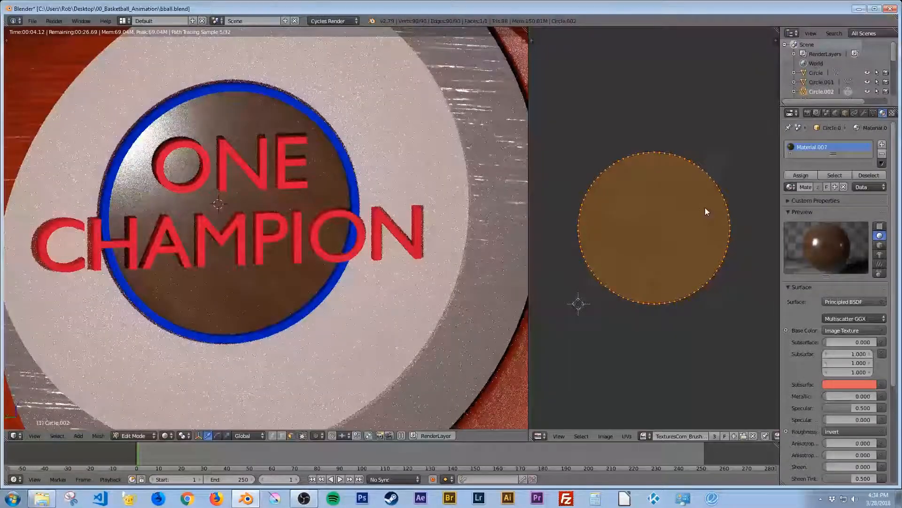
key(r)
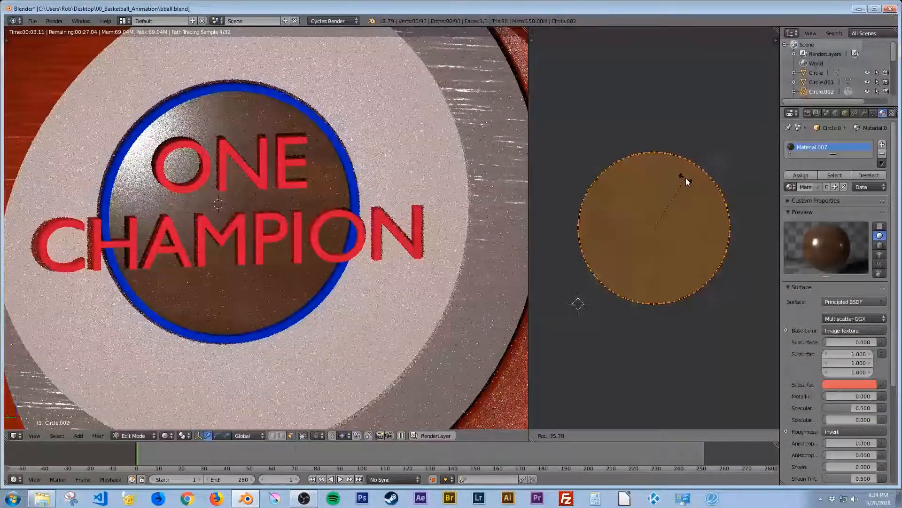
click(687, 179)
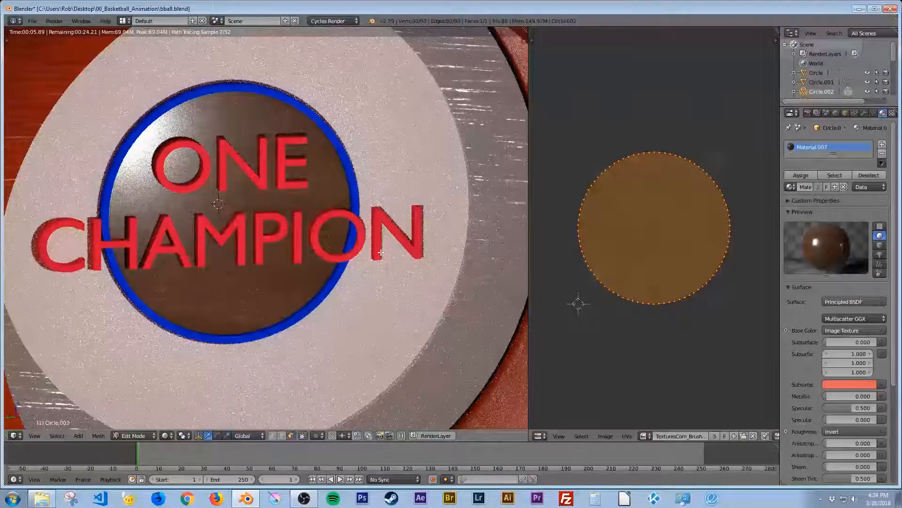
key(Tab)
key(shift+z)
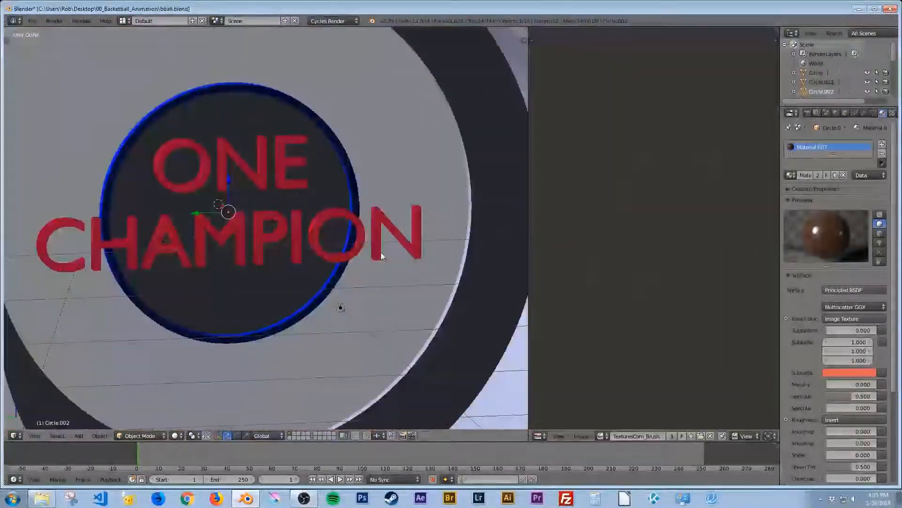
Step: Replace the ONE CHAMPION text's material with the existing Material.004 and preview it in rendered shading
right_click(206, 170)
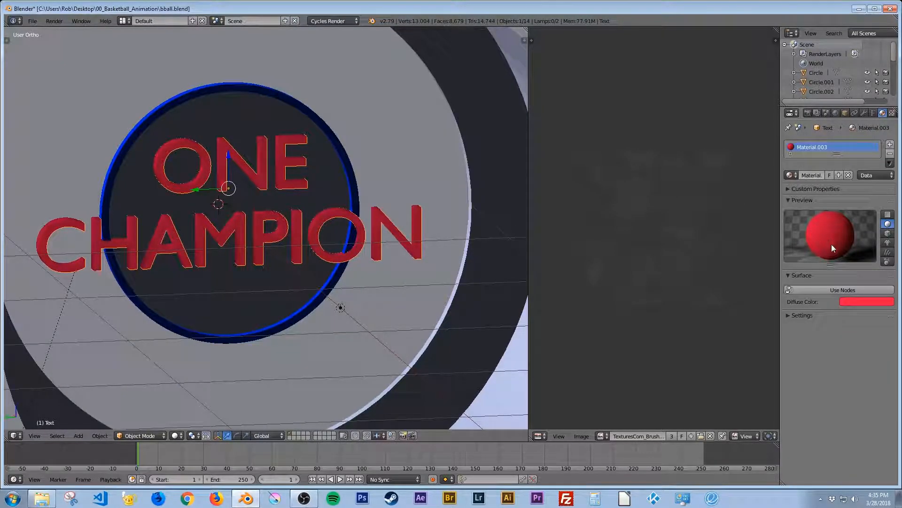
click(890, 155)
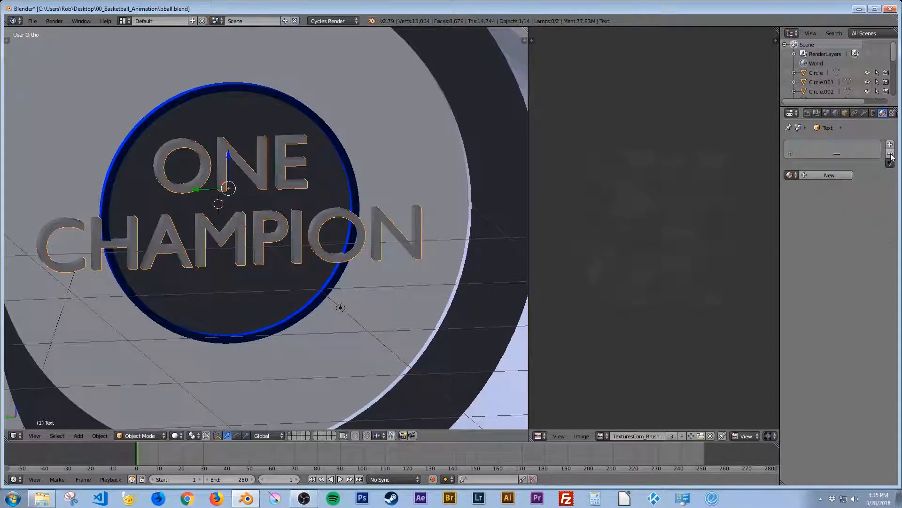
click(789, 174)
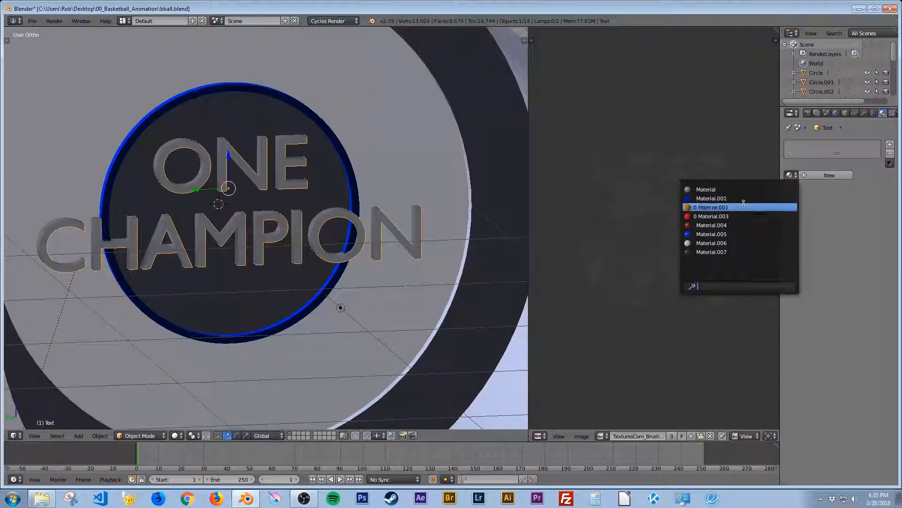
click(712, 225)
key(shift+z)
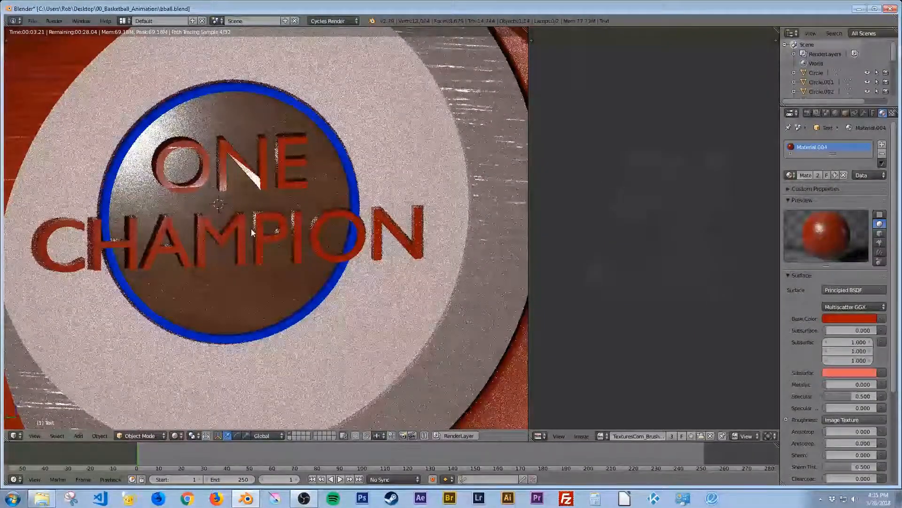
key(shift+z)
Step: Delete the Point lamp beside the ONE CHAMPION side and check the remaining lighting in rendered shading
scroll(251, 229, down, 5)
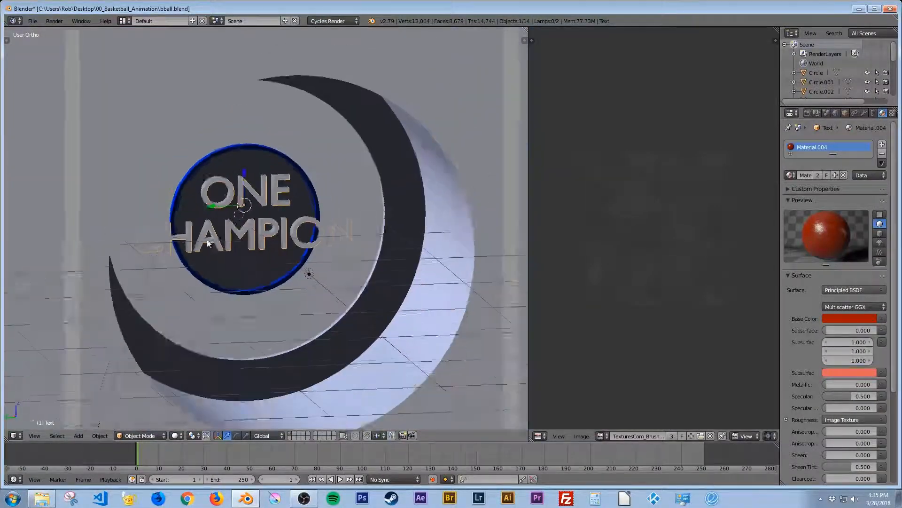
right_click(291, 255)
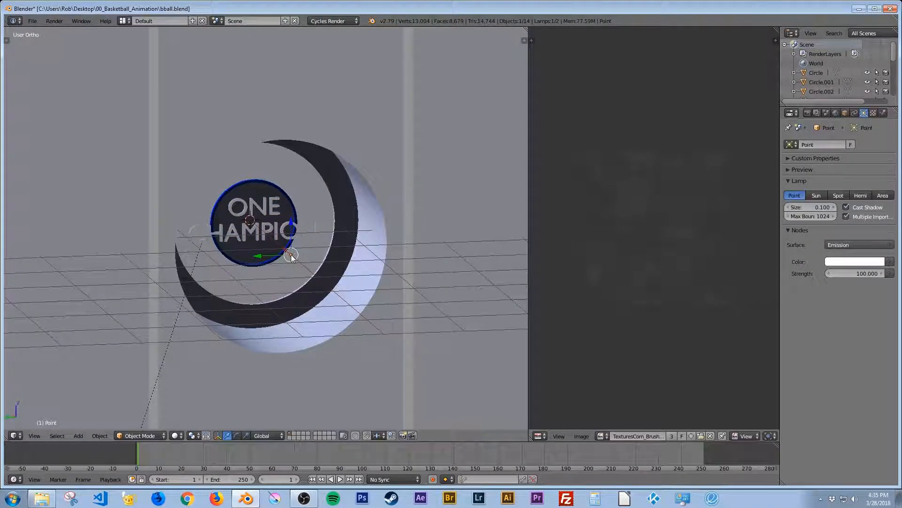
key(x)
click(291, 255)
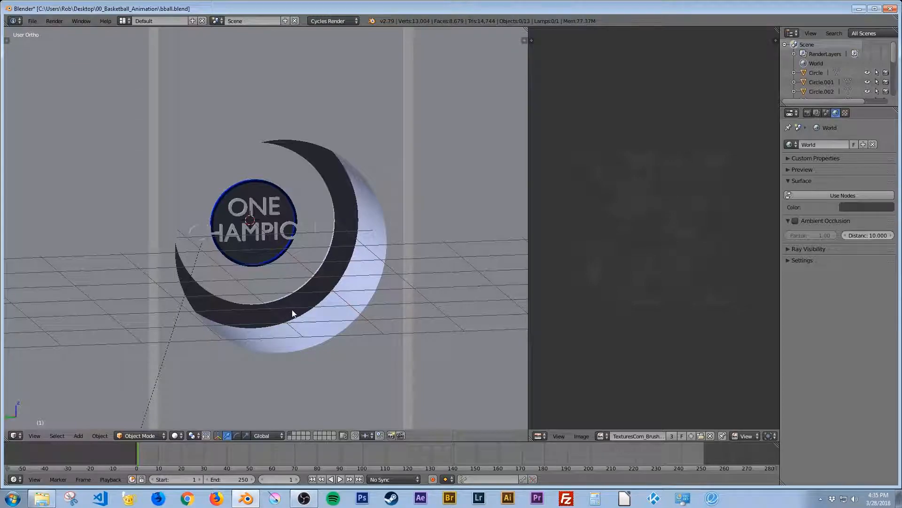
key(shift+z)
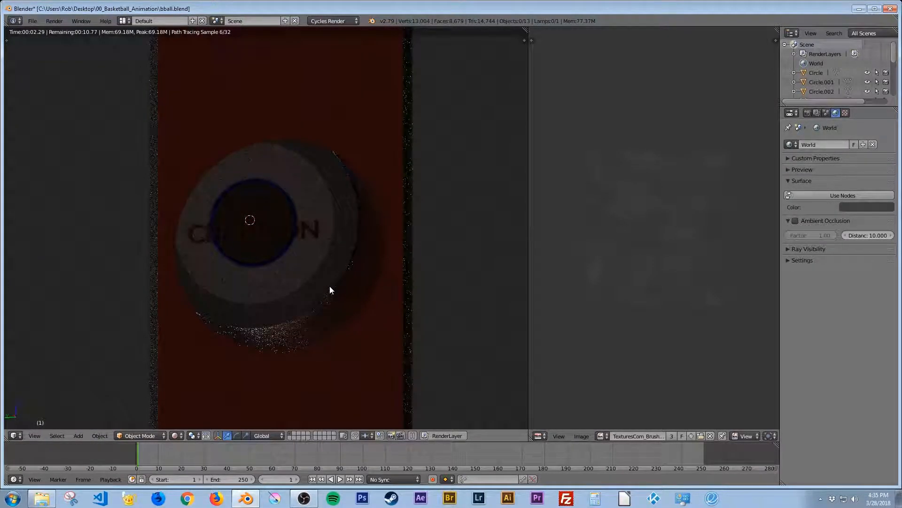
key(shift+z)
Step: Examine the basketball player side of the logo in rendered shading, from the whole backdrop to a close-up of the player
mouse_move(331, 286)
middle_down()
mouse_move(272, 273)
mouse_move(292, 231)
mouse_move(389, 224)
middle_up()
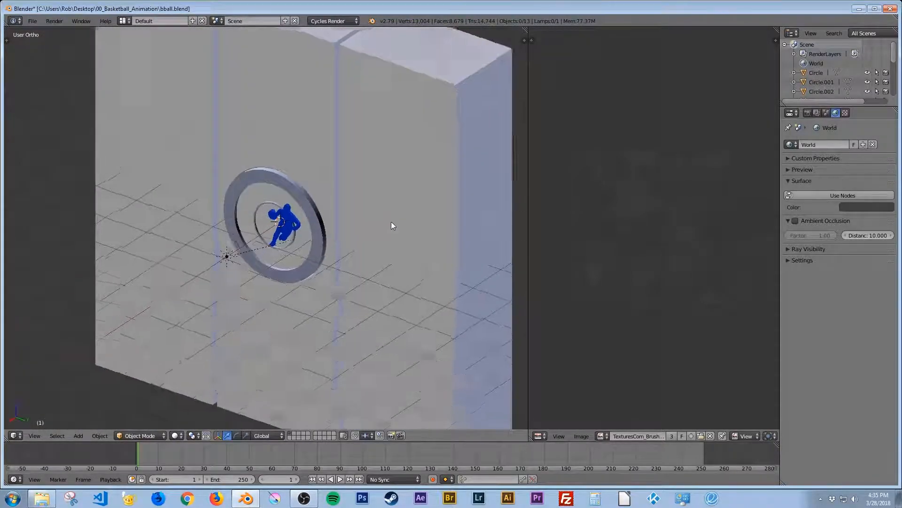
key(KP_0)
key(shift+z)
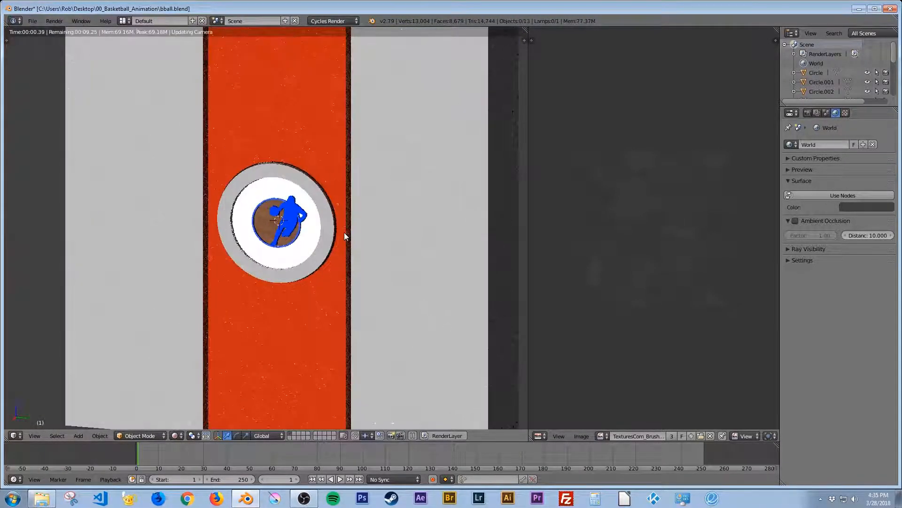
shift+middle_drag(263, 241, 290, 231)
scroll(321, 233, up, 2)
shift+middle_drag(349, 227, 284, 249)
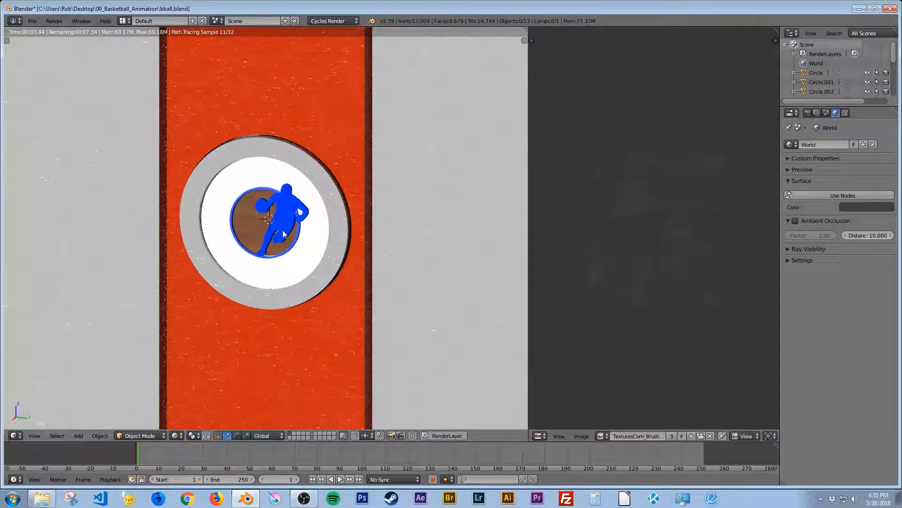
key(shift+z)
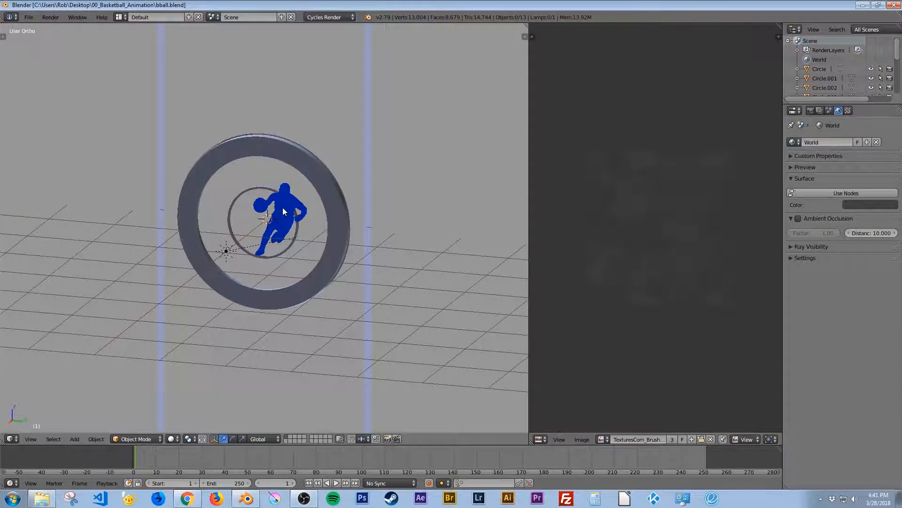
key(shift+z)
key(KP_7)
scroll(278, 209, up, 6)
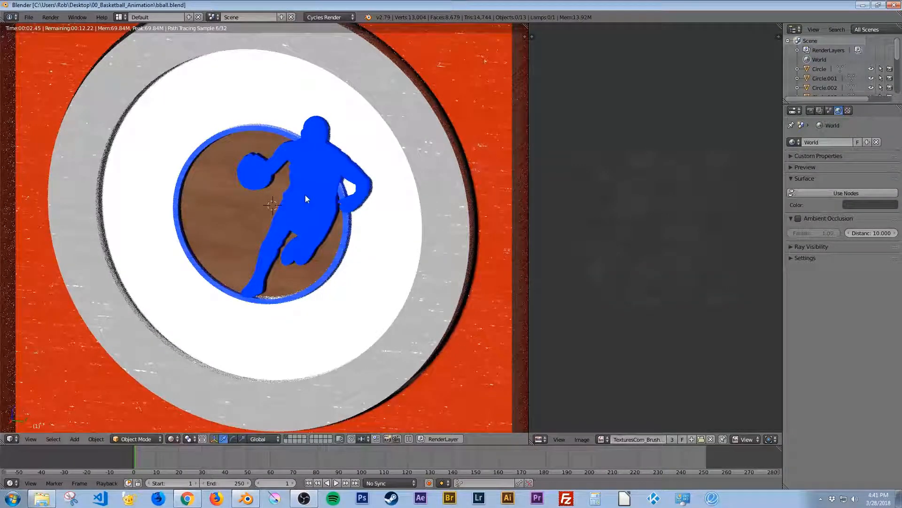
key(shift+z)
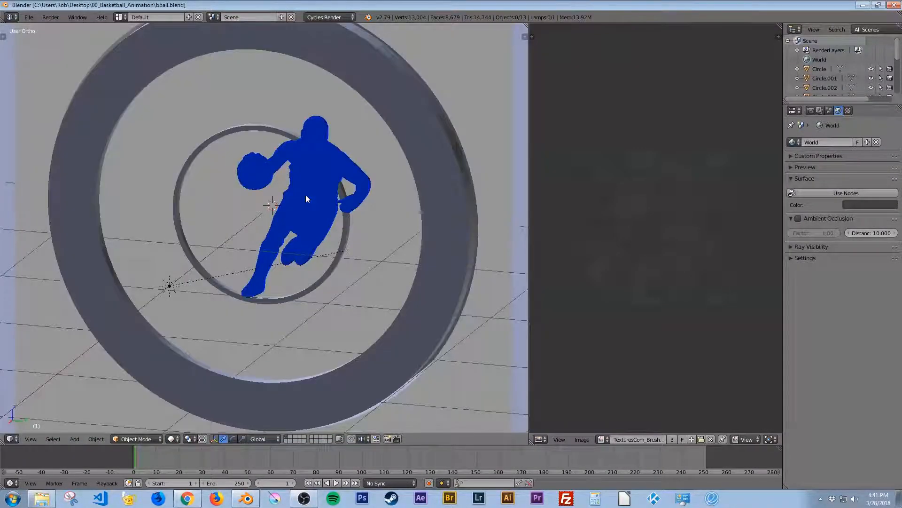
Step: Convert the basketball player curve to a mesh
right_click(306, 195)
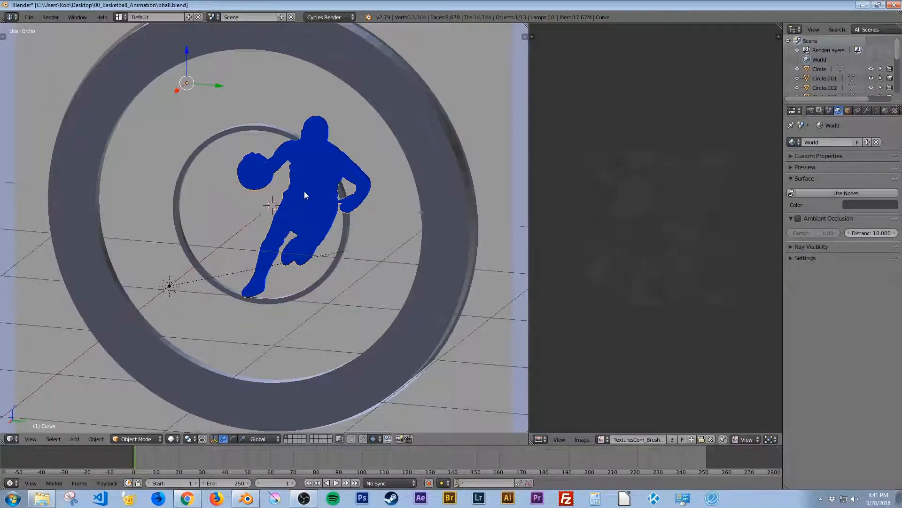
key(alt+c)
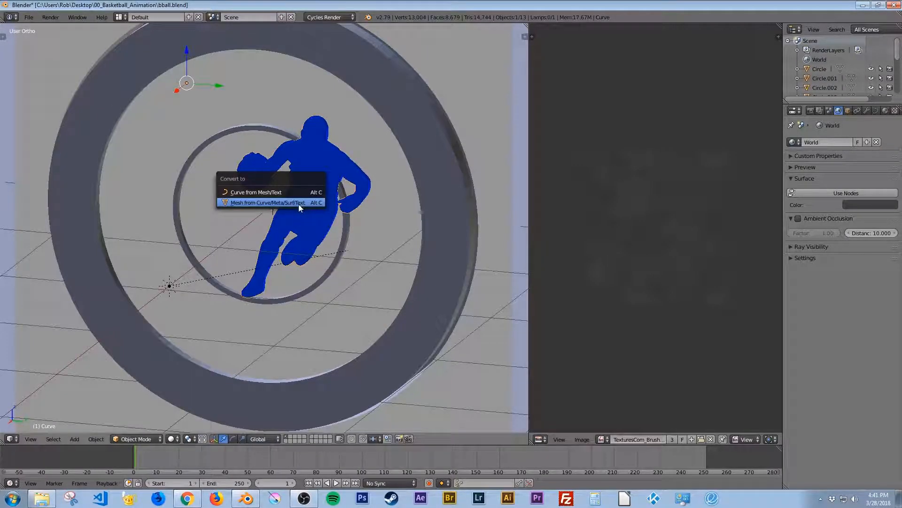
click(266, 203)
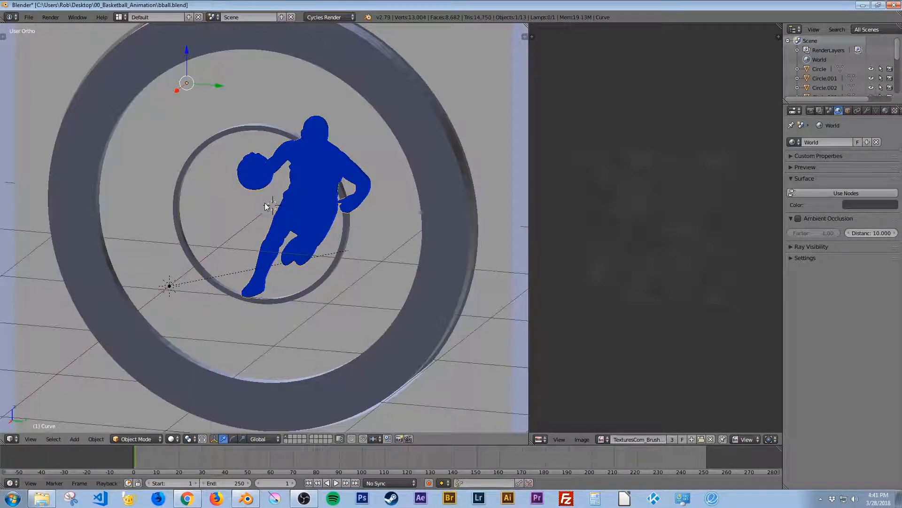
Step: Unwrap the entire basketball player mesh in Edit Mode with Smart UV Project
key(Tab)
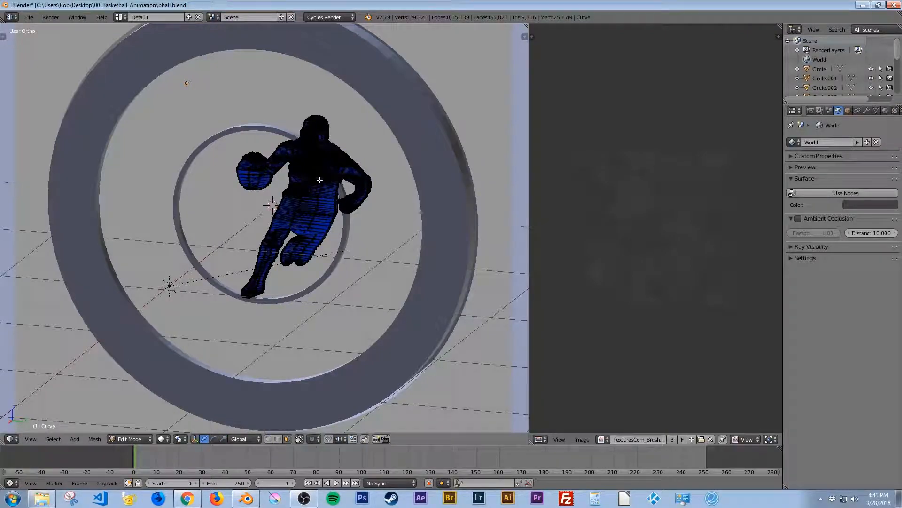
scroll(293, 232, up, 1)
key(a)
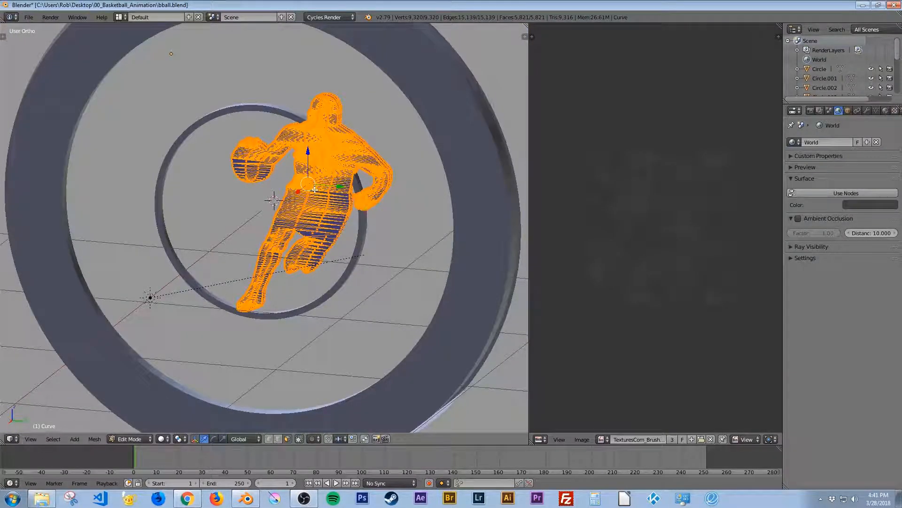
key(u)
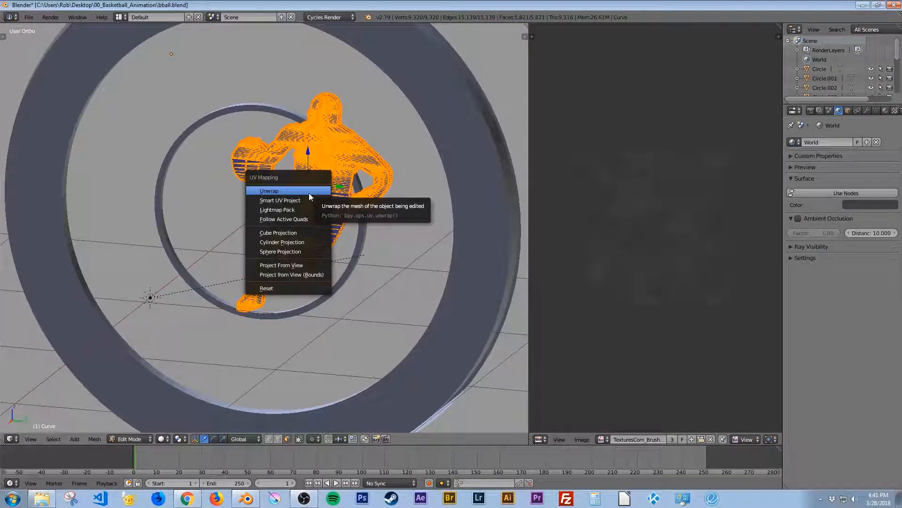
click(304, 199)
click(310, 265)
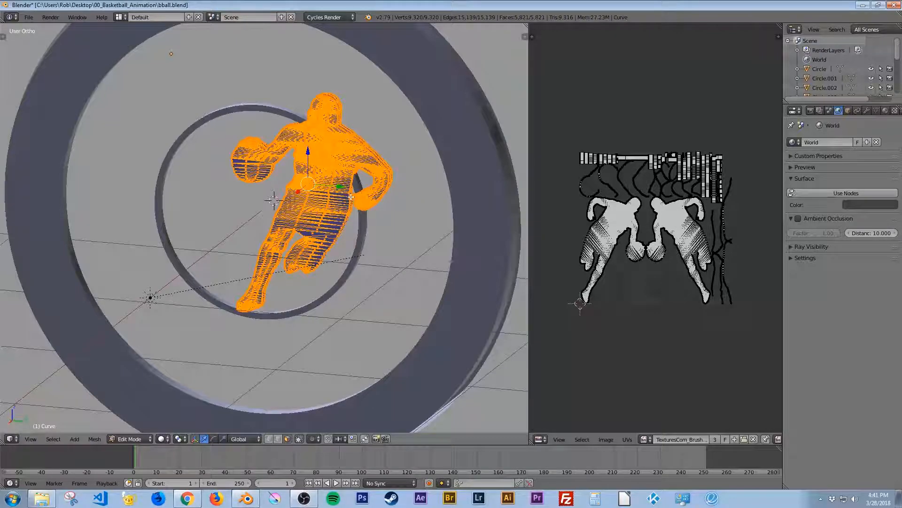
Step: Switch the basketball player's material to the existing Material.005 and preview its surface up close in rendered shading
click(886, 112)
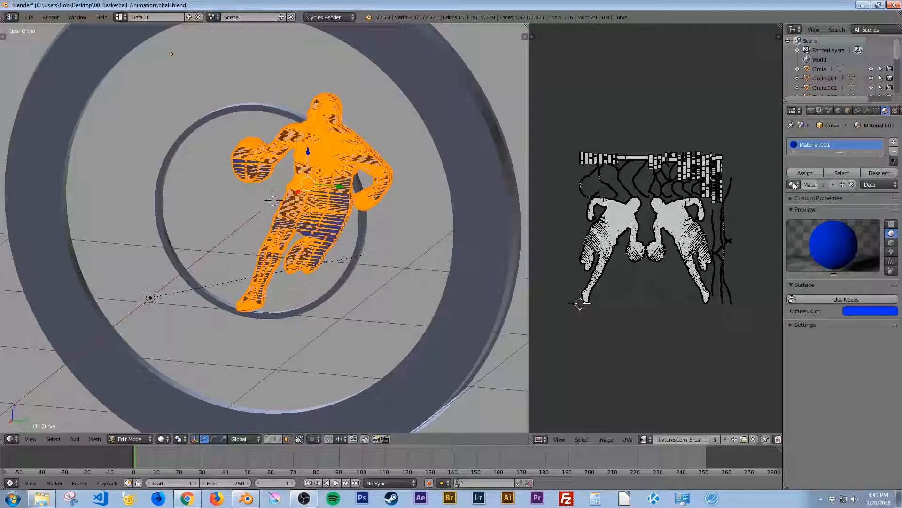
click(794, 185)
click(737, 226)
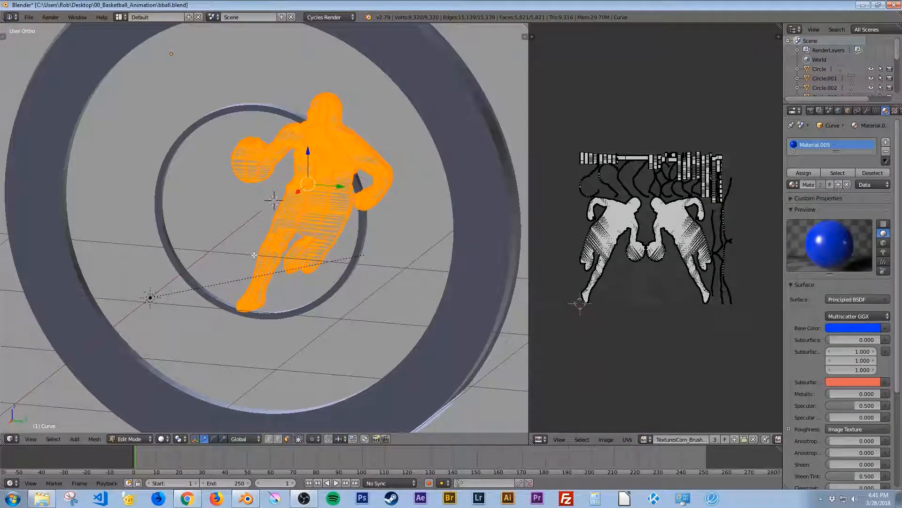
key(shift+z)
scroll(310, 207, up, 2)
scroll(310, 207, up, 2)
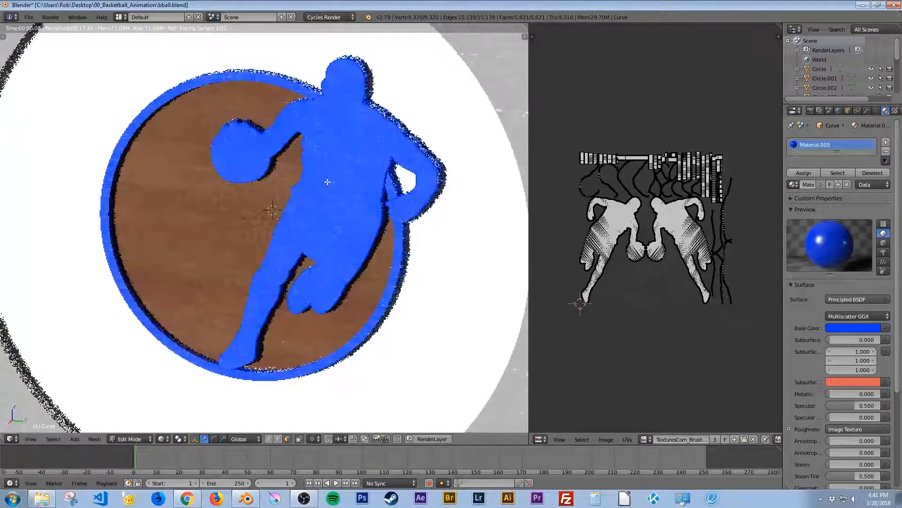
middle_drag(311, 223, 337, 215)
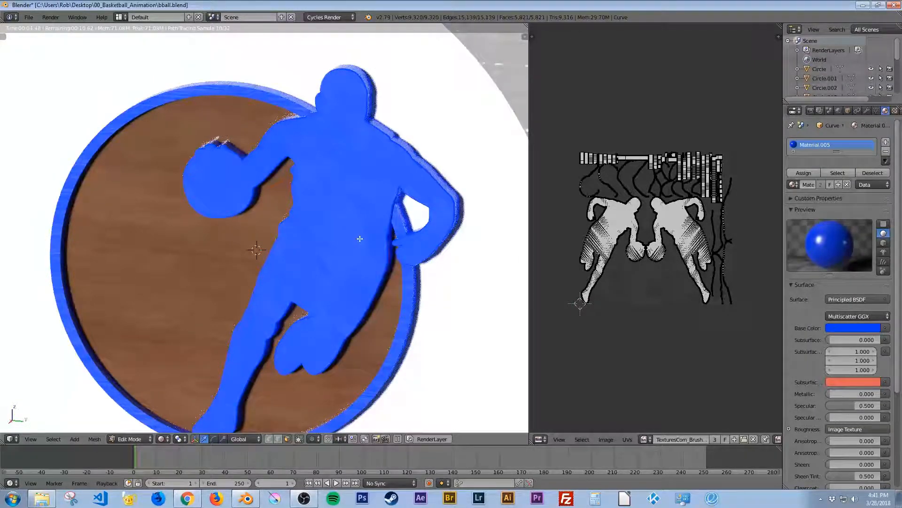
Step: Rotate all of the basketball player's UVs by about -116 degrees to reorient the brushed texture
key(a)
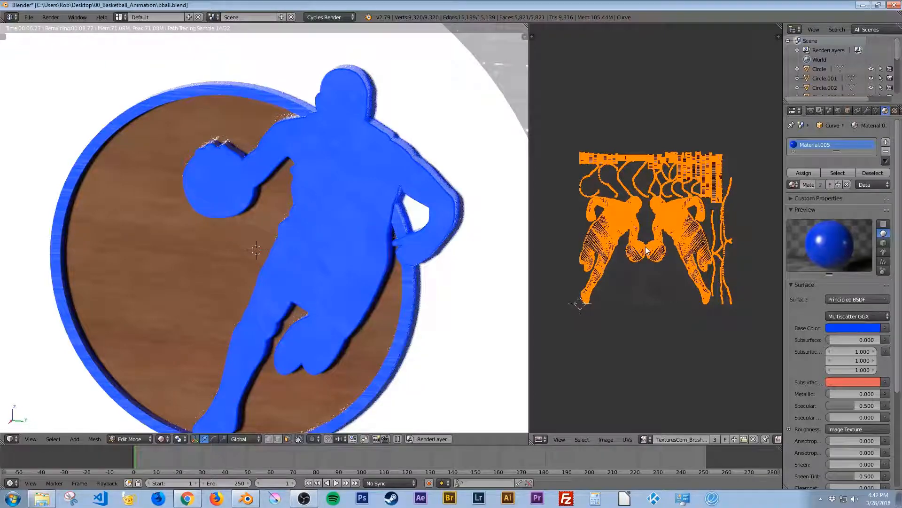
key(r)
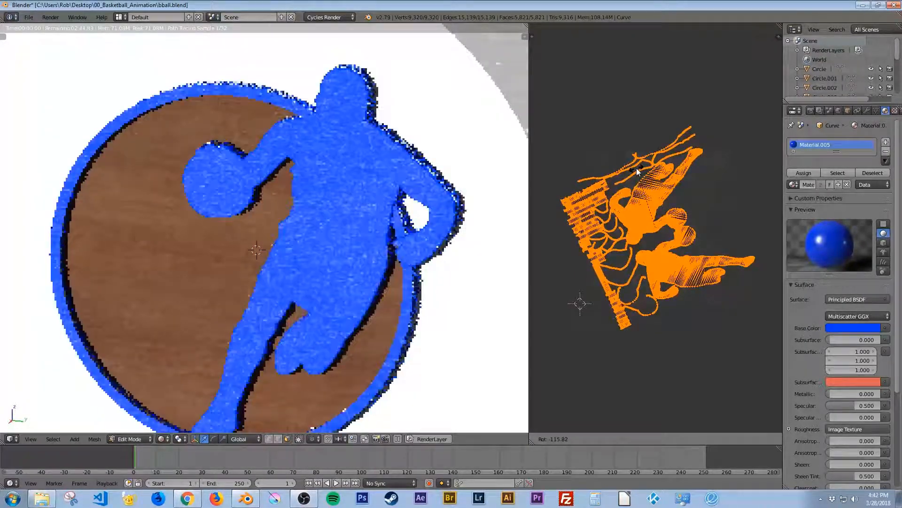
click(637, 168)
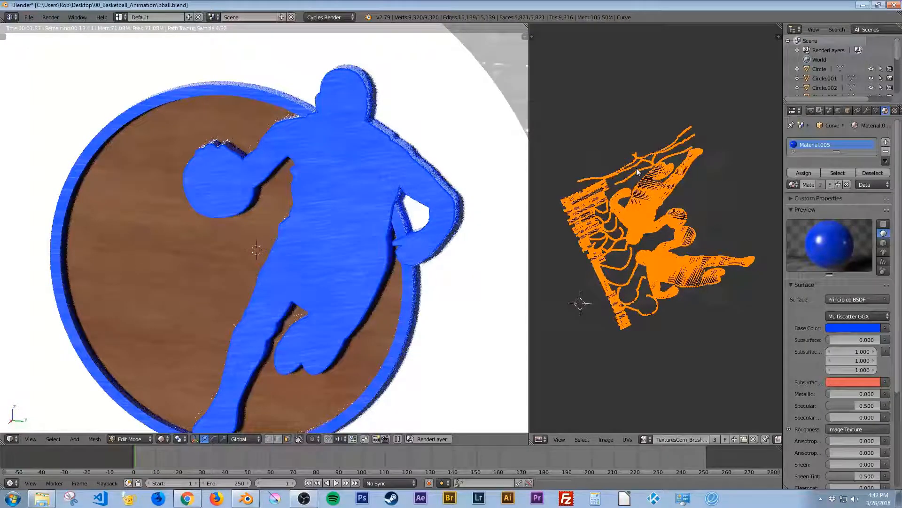
Step: Inspect the rendered brushed texture on the player up close and the whole logo against the backdrop from several angles
scroll(332, 296, down, 2)
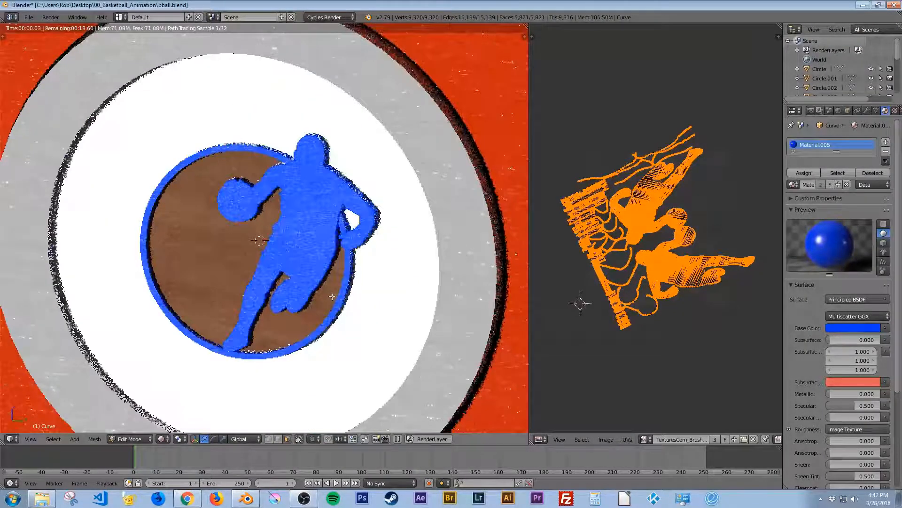
scroll(333, 296, up, 2)
scroll(332, 296, up, 2)
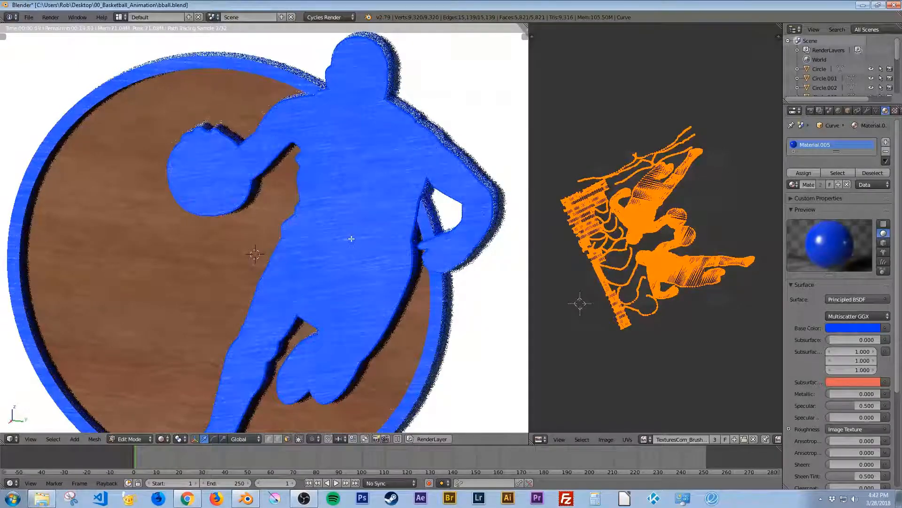
scroll(339, 212, down, 1)
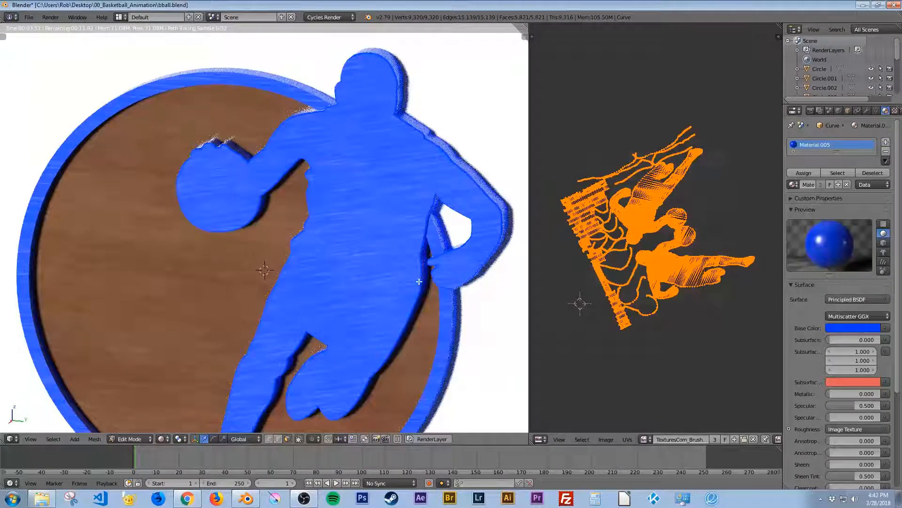
scroll(383, 286, down, 8)
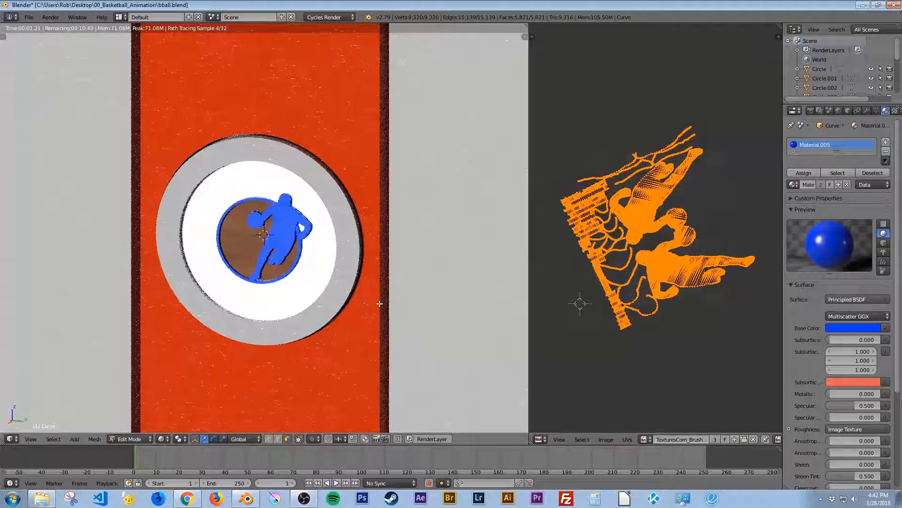
scroll(366, 307, down, 1)
middle_drag(363, 298, 384, 300)
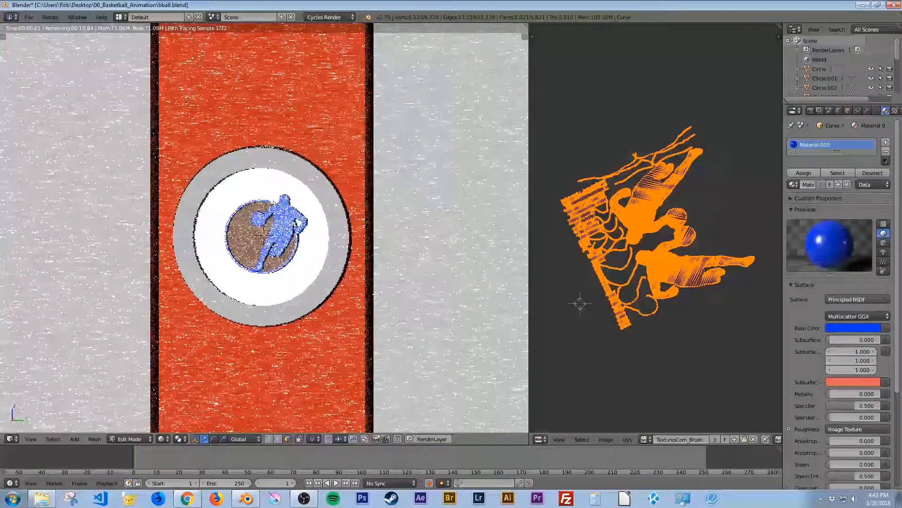
middle_drag(324, 313, 298, 332)
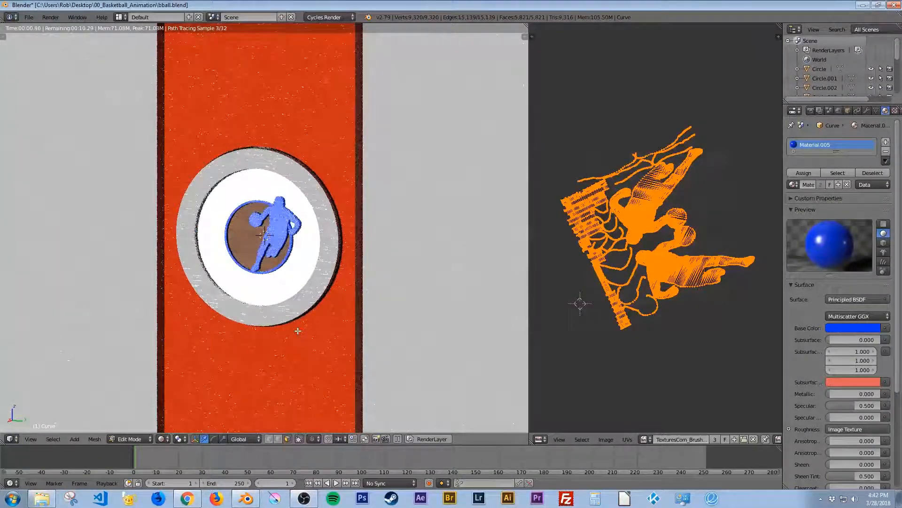